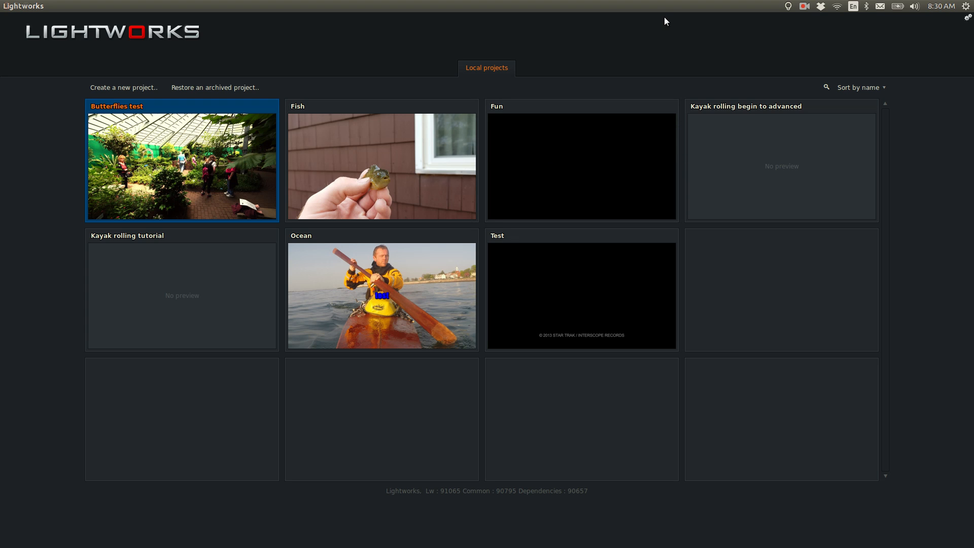
- Set the project layout to Fixed in the user interface settings
{"action": "left_click", "coordinate": [968, 19]}
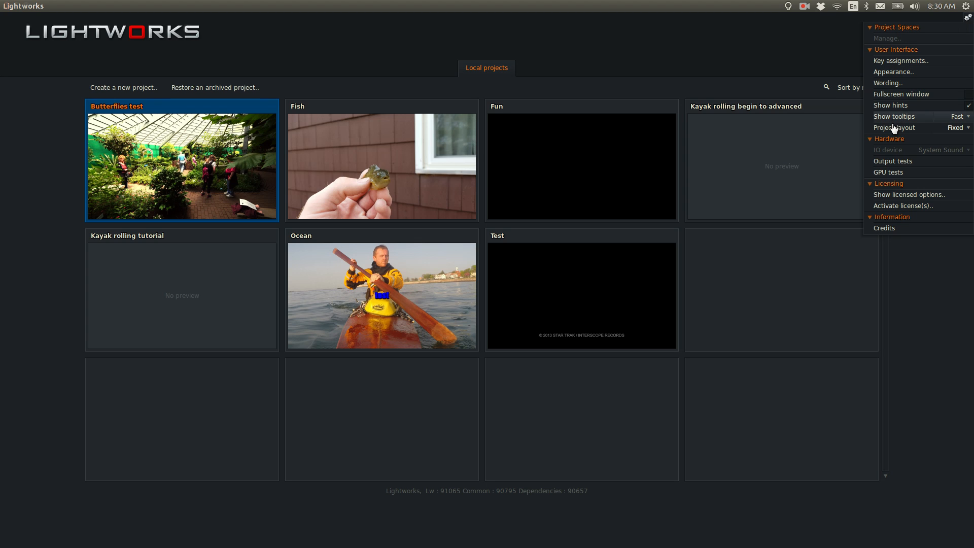
{"action": "left_click", "coordinate": [958, 128]}
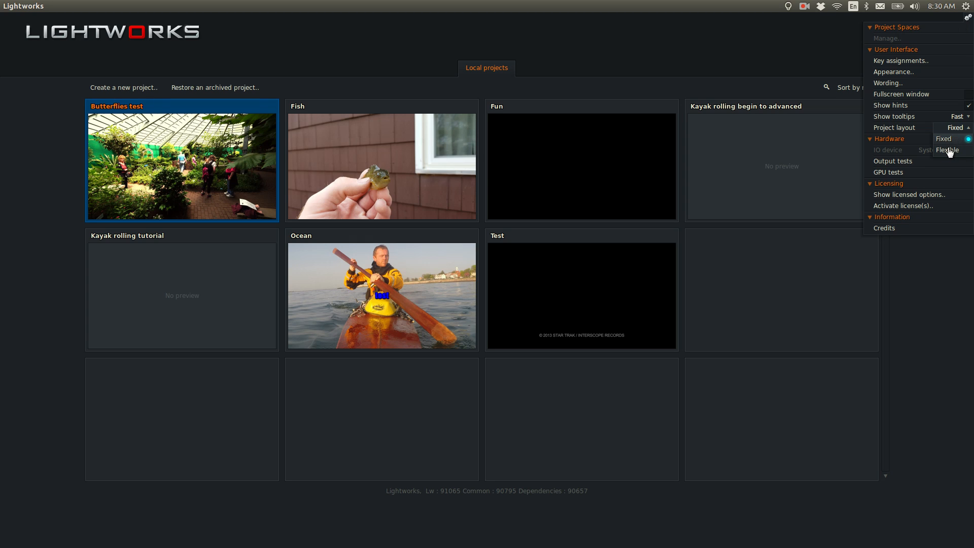
{"action": "left_click", "coordinate": [952, 140]}
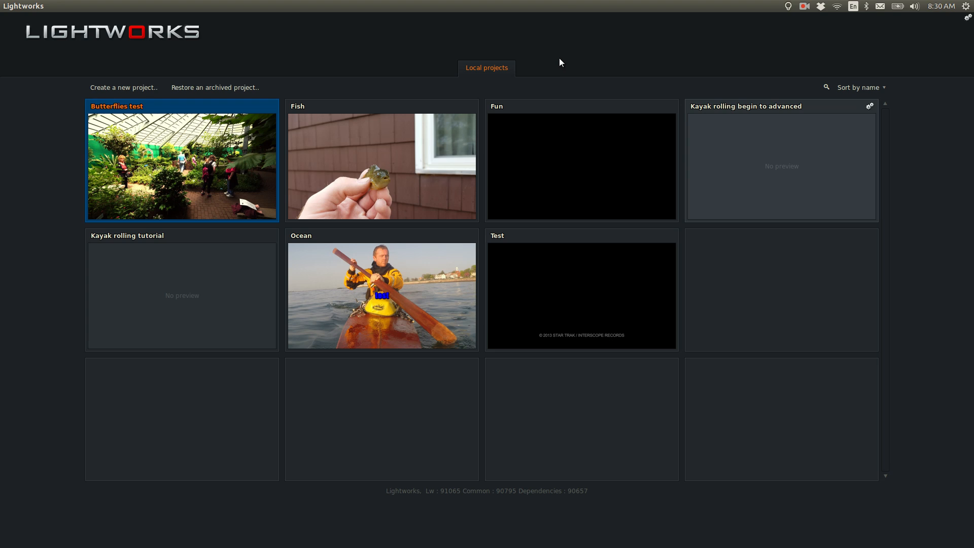
- Create a new project named kesfkjaskjaWEFlkjsACkhjnsaefesf with the frame rate set to Mixed rates
{"action": "left_click", "coordinate": [128, 89]}
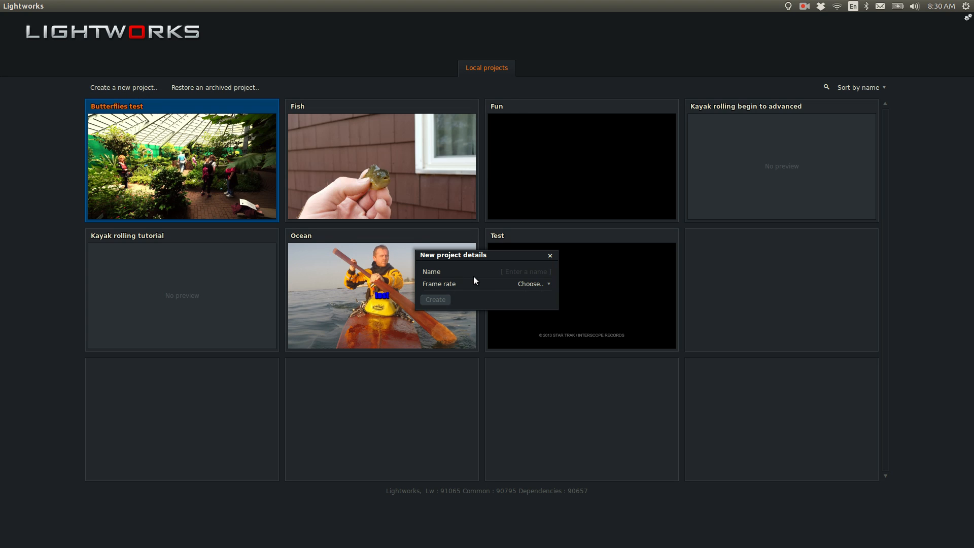
{"action": "left_click", "coordinate": [532, 284]}
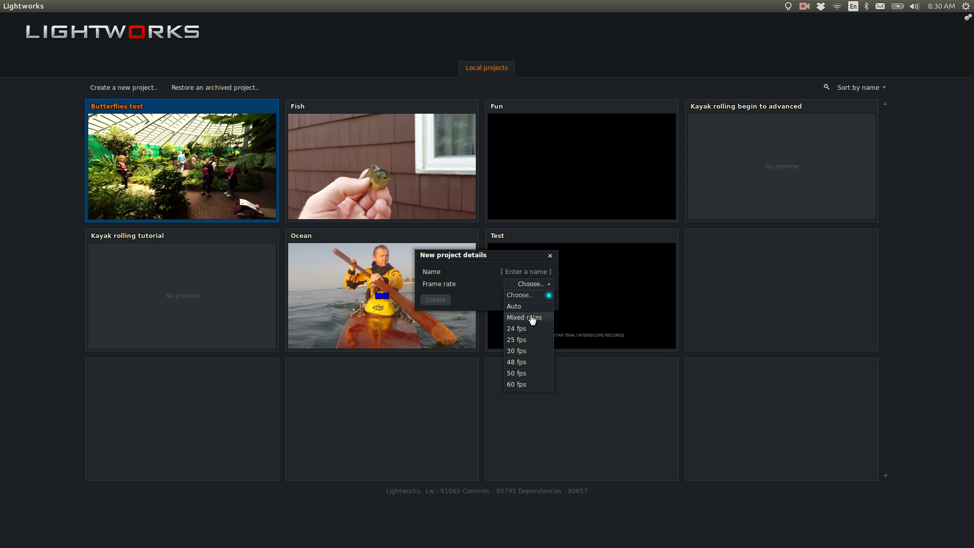
{"action": "left_click", "coordinate": [533, 319]}
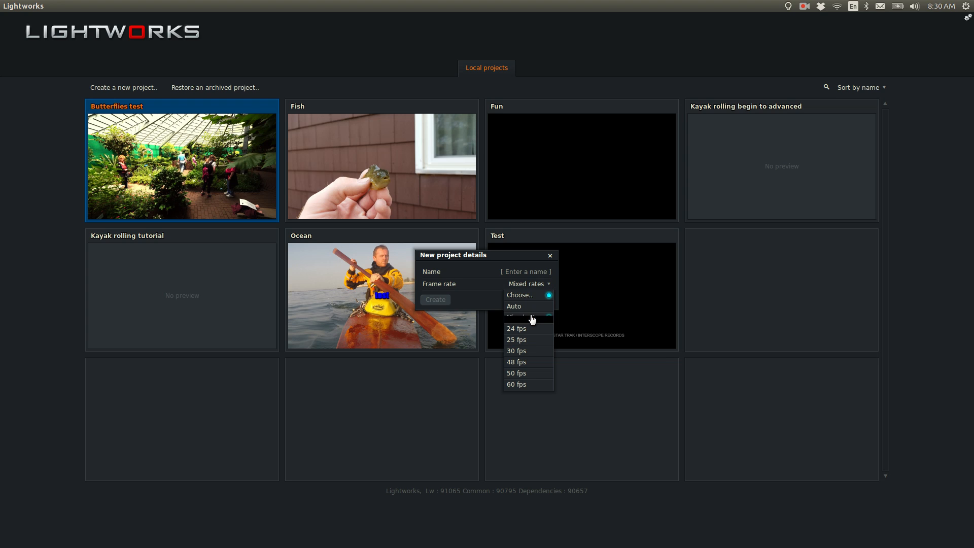
{"action": "left_click", "coordinate": [530, 269]}
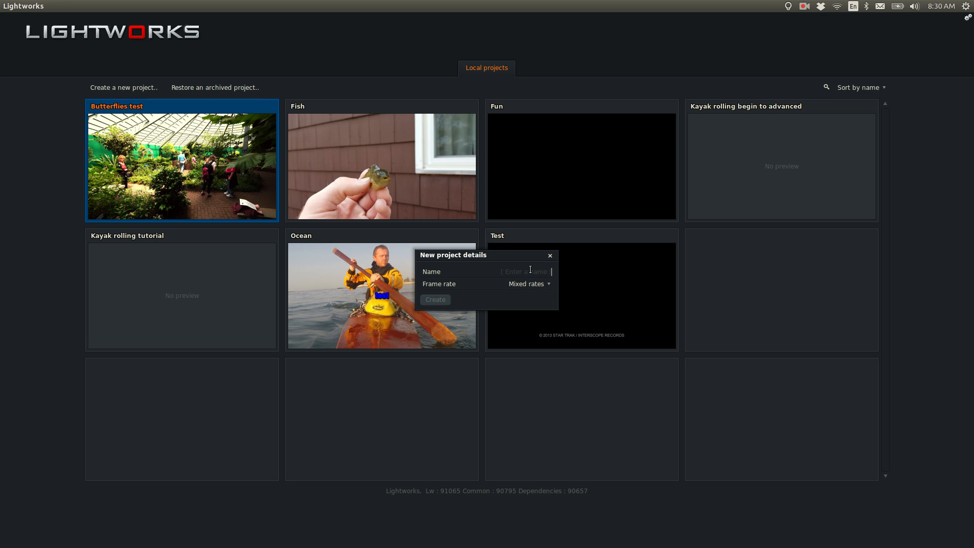
{"action": "type", "text": "lsefljasefujsWEFlkjsACkhjnsaefesf"}
{"action": "left_click", "coordinate": [423, 301]}
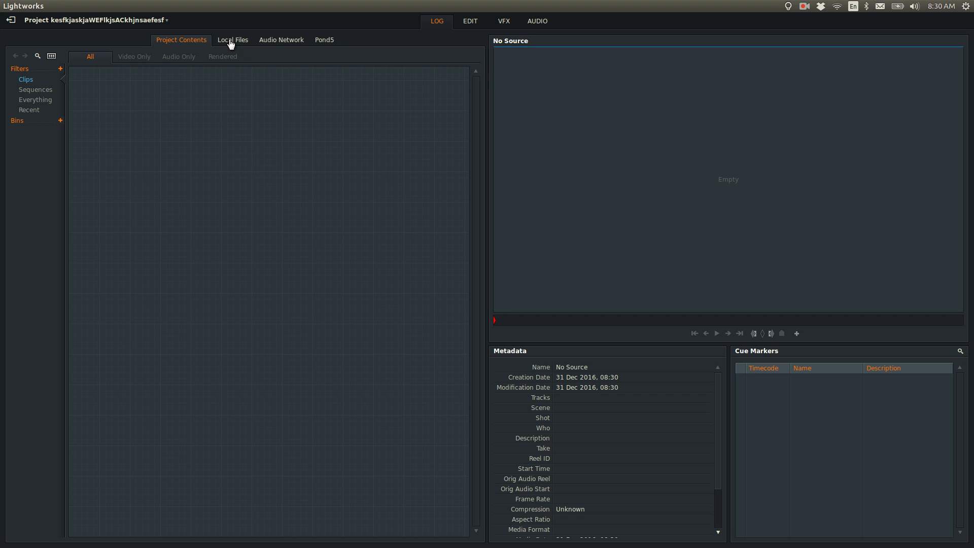
- Browse the local files to the "footage from sony a7s" folder on Extra Drive 1
{"action": "left_click", "coordinate": [232, 41]}
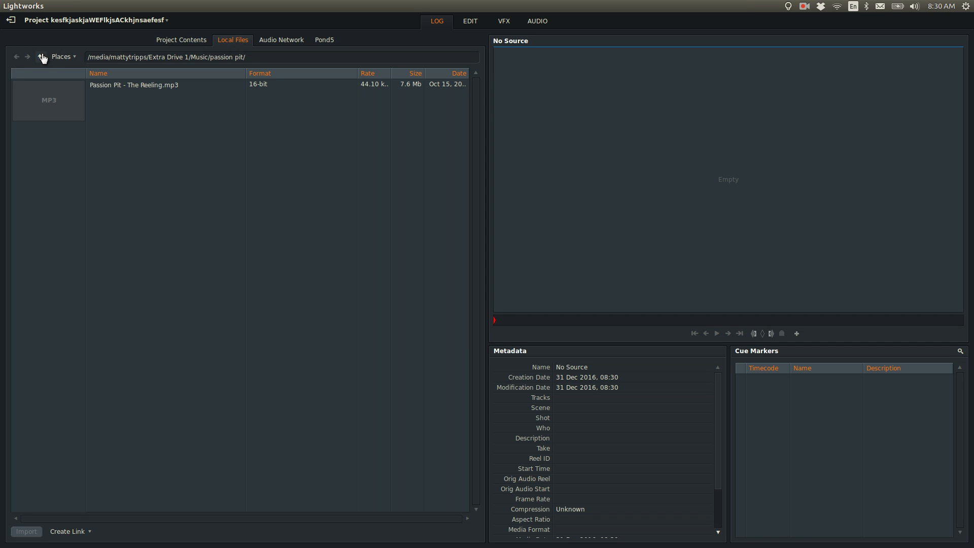
{"action": "left_click", "coordinate": [63, 57]}
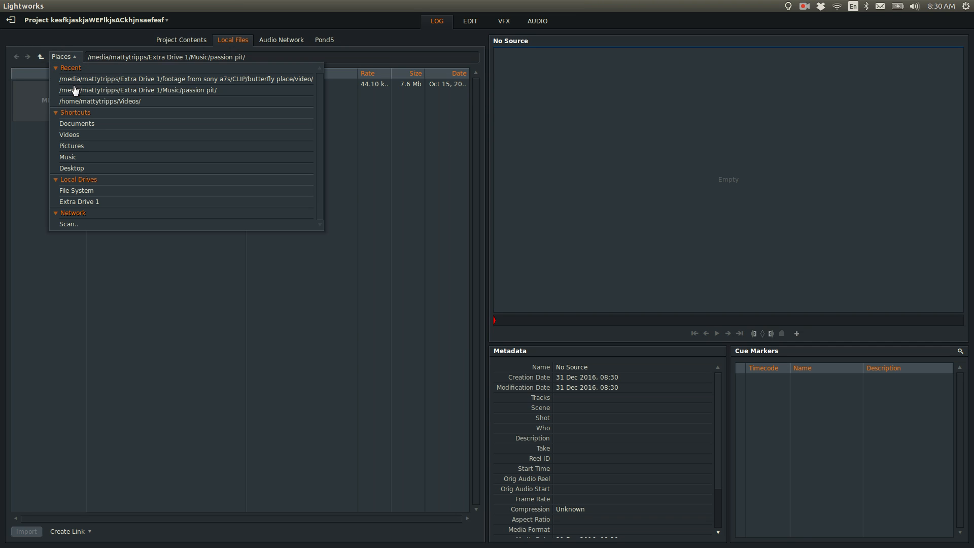
{"action": "left_click", "coordinate": [82, 202]}
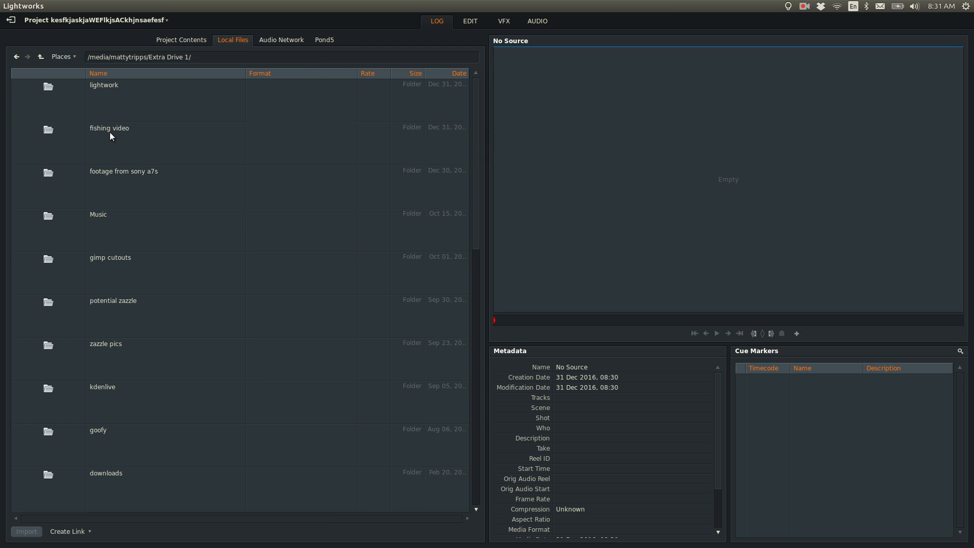
{"action": "double_click", "coordinate": [121, 174]}
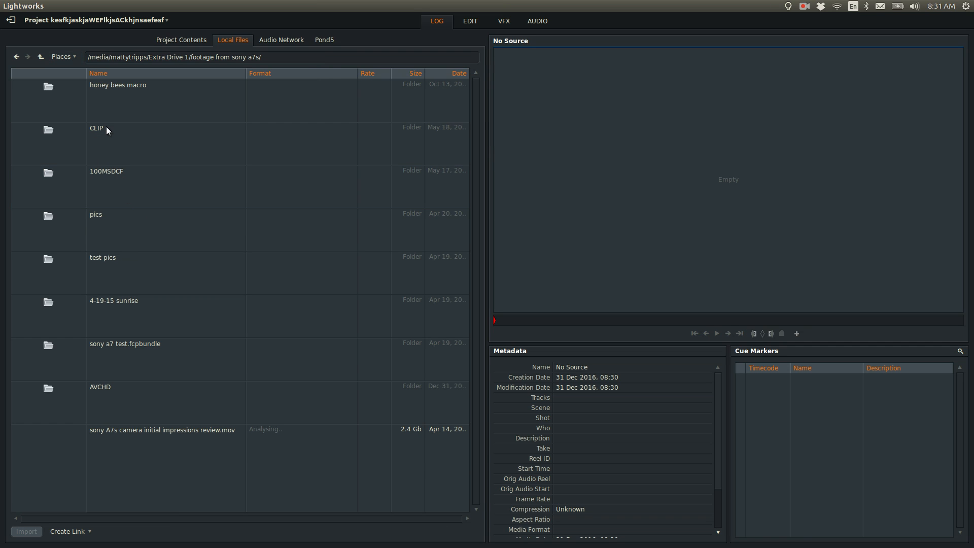
{"action": "double_click", "coordinate": [119, 101]}
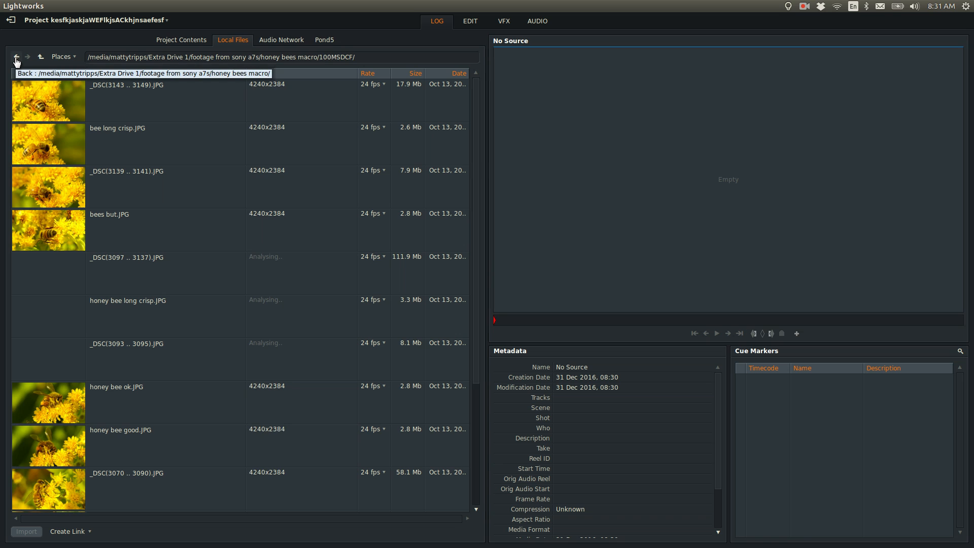
{"action": "left_click", "coordinate": [16, 58]}
{"action": "left_click", "coordinate": [16, 58]}
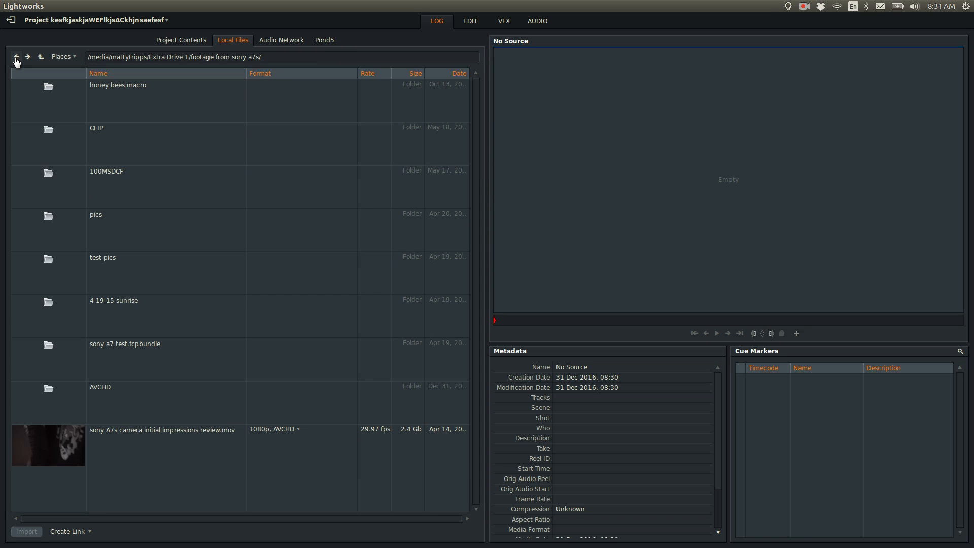
- Open the CLIP/butterfly place/video folder within the Sony a7s footage
{"action": "double_click", "coordinate": [128, 140]}
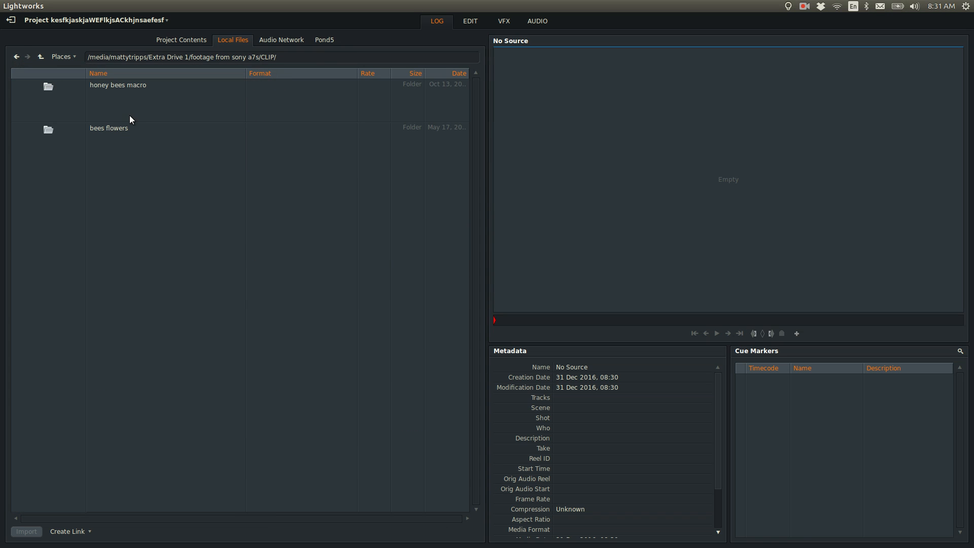
{"action": "double_click", "coordinate": [127, 98]}
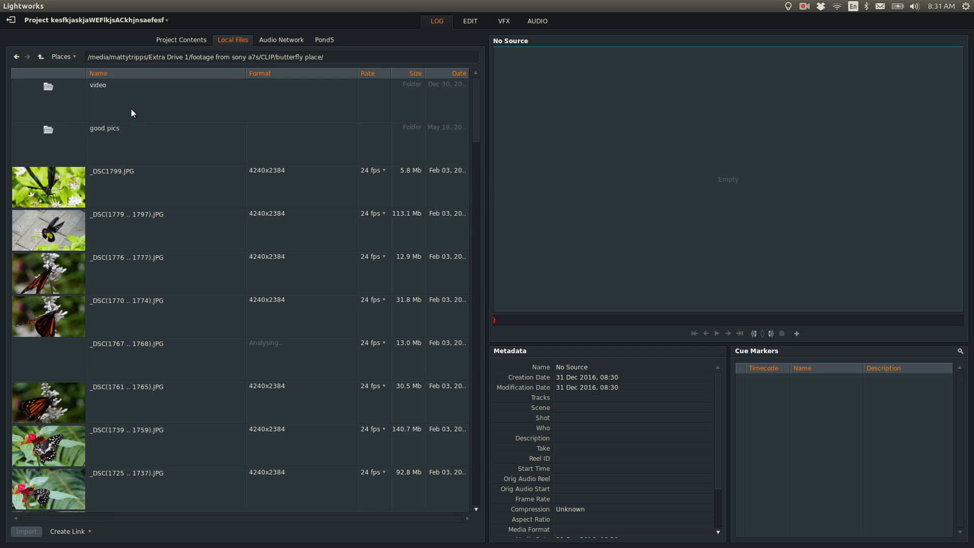
{"action": "double_click", "coordinate": [128, 99]}
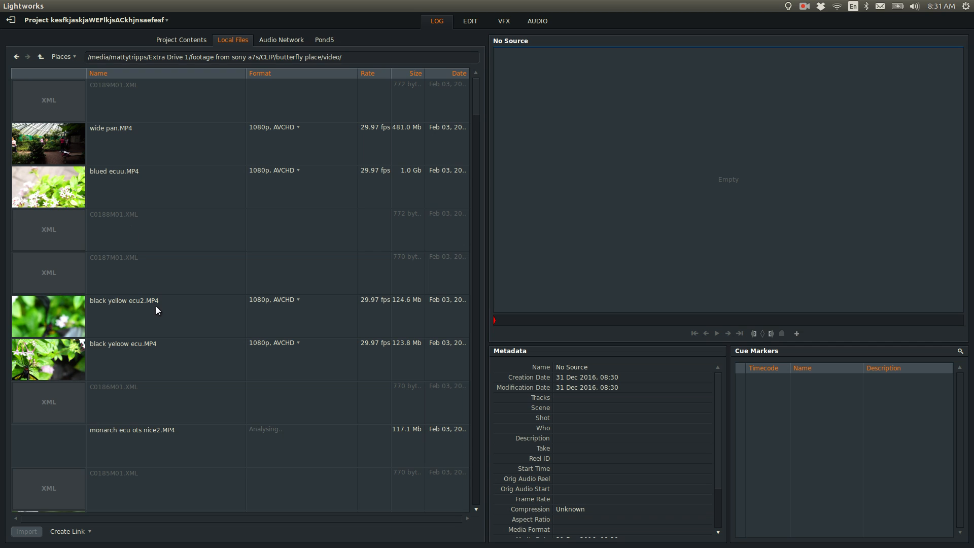
- Select the clips black yellow ecu2, monarch ecu ots nice2, blued purple and black profile ecu for import
{"action": "left_click", "coordinate": [118, 311]}
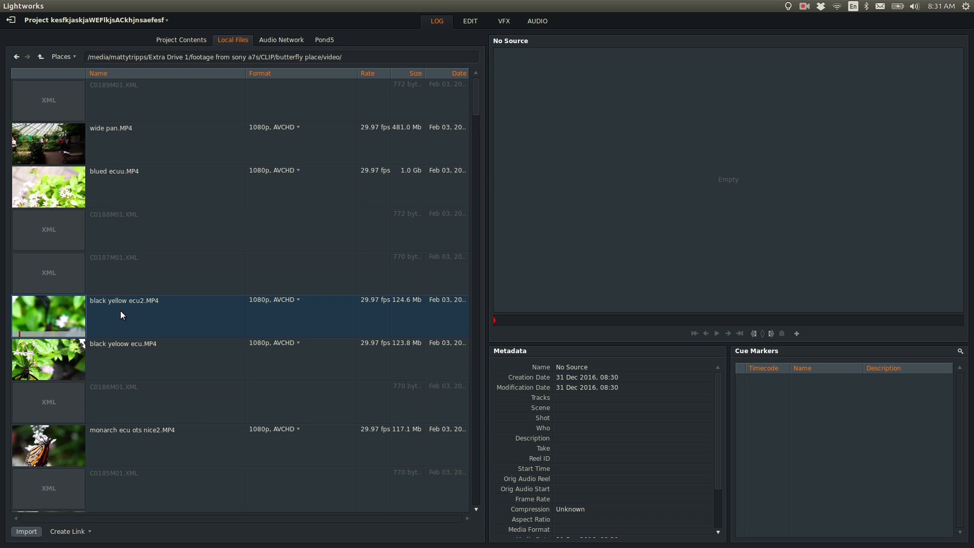
{"action": "scroll", "coordinate": [120, 311], "scroll_direction": "down", "scroll_amount": 3}
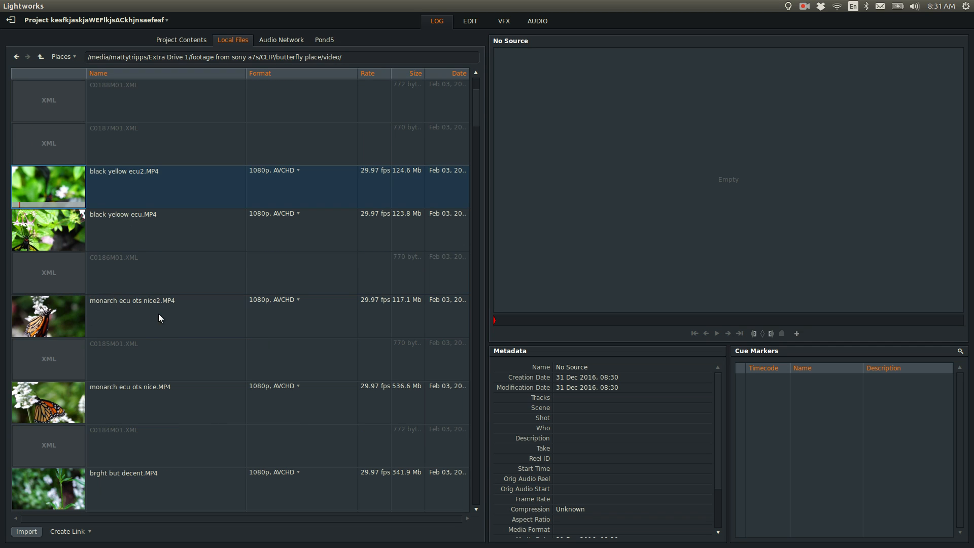
{"action": "scroll", "coordinate": [126, 310], "scroll_direction": "down", "scroll_amount": 8}
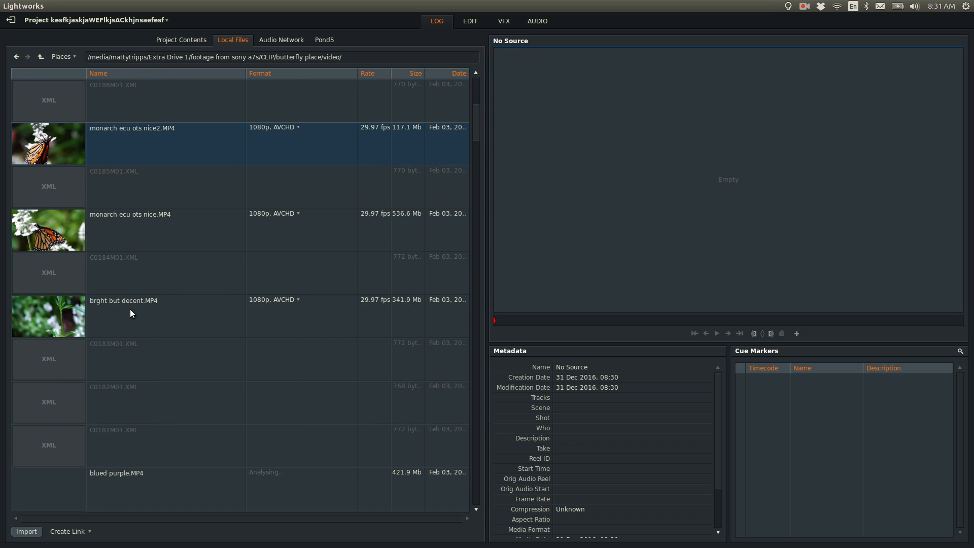
{"action": "left_click", "coordinate": [126, 308]}
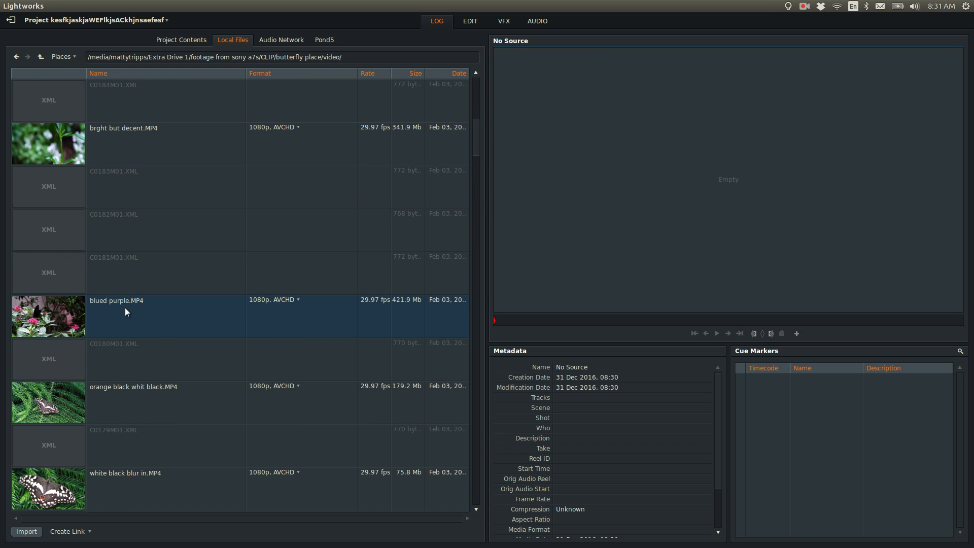
{"action": "scroll", "coordinate": [143, 310], "scroll_direction": "down", "scroll_amount": 9}
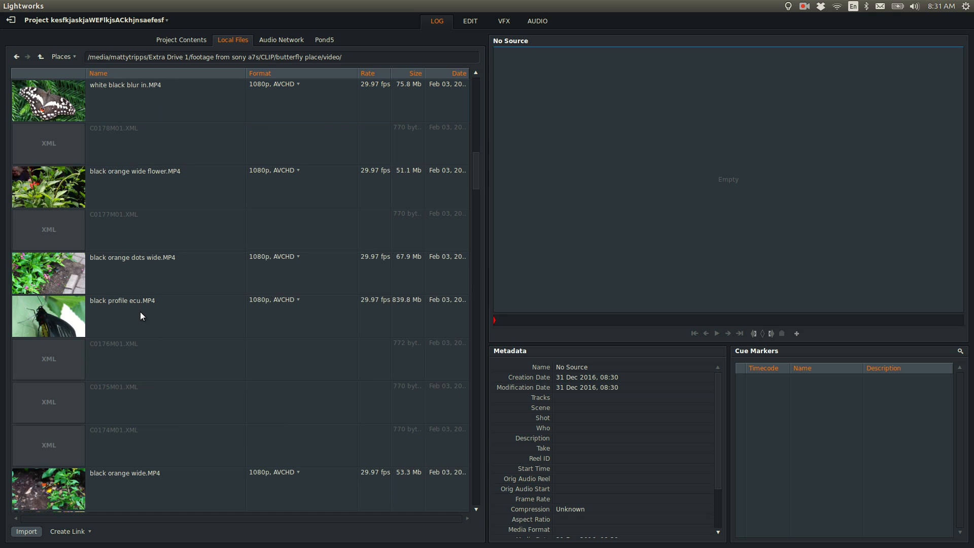
- Switch the import method to Transcode and set the HD media file type for video transcoding to MXF
{"action": "left_click", "coordinate": [77, 535]}
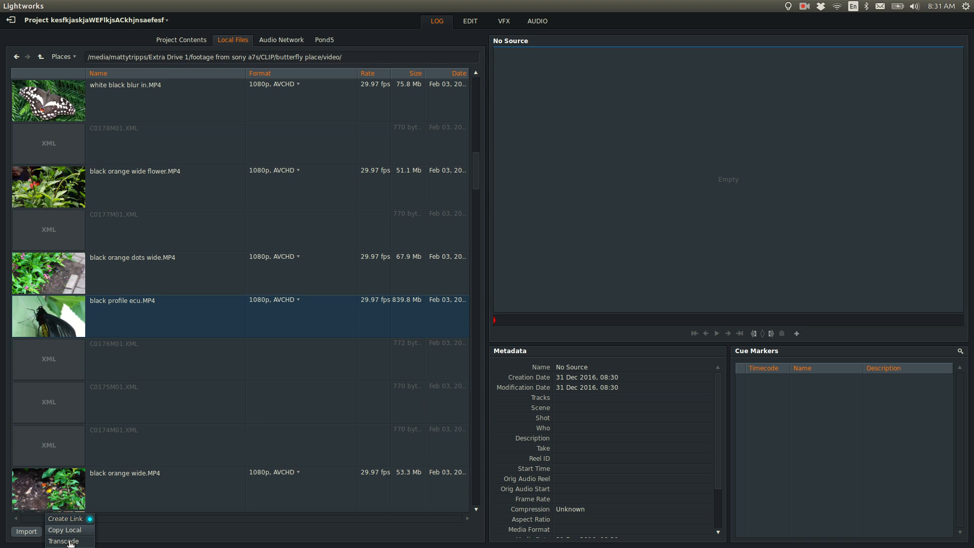
{"action": "left_click", "coordinate": [70, 542]}
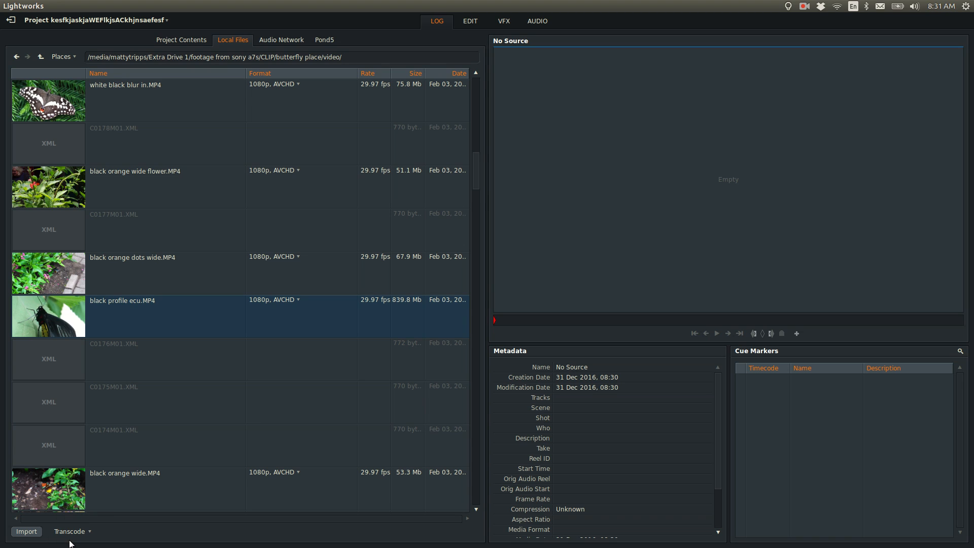
{"action": "right_click", "coordinate": [132, 533]}
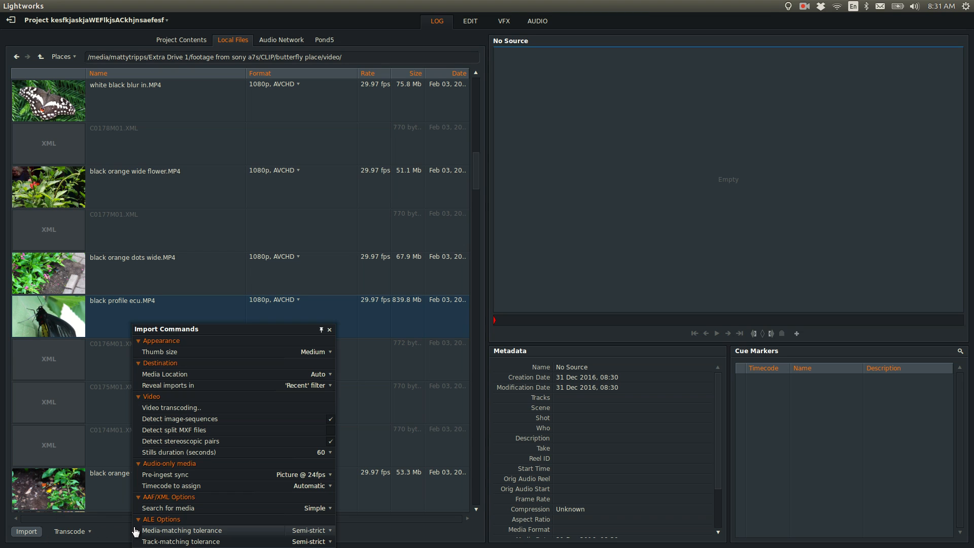
{"action": "left_click", "coordinate": [168, 409]}
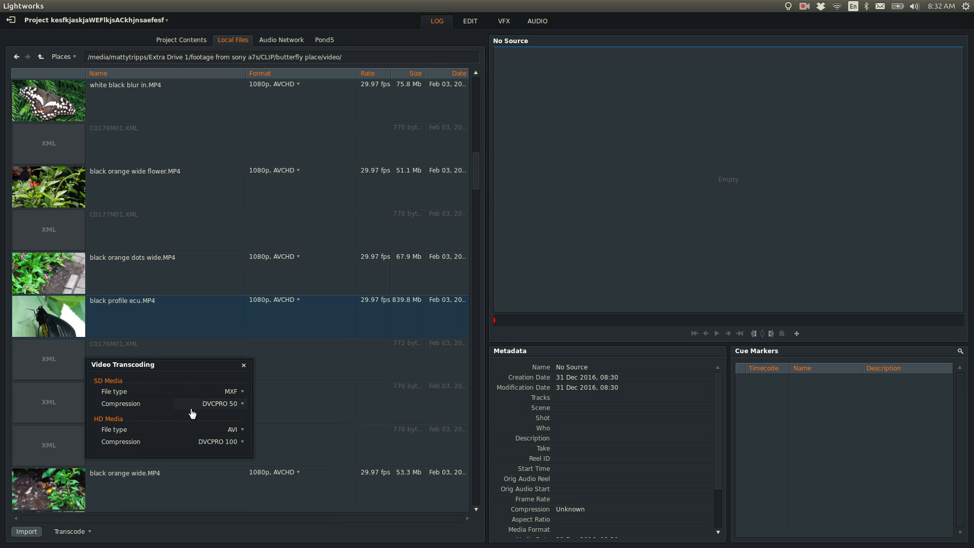
{"action": "left_click", "coordinate": [234, 435]}
{"action": "left_click", "coordinate": [233, 431]}
{"action": "left_click", "coordinate": [234, 433]}
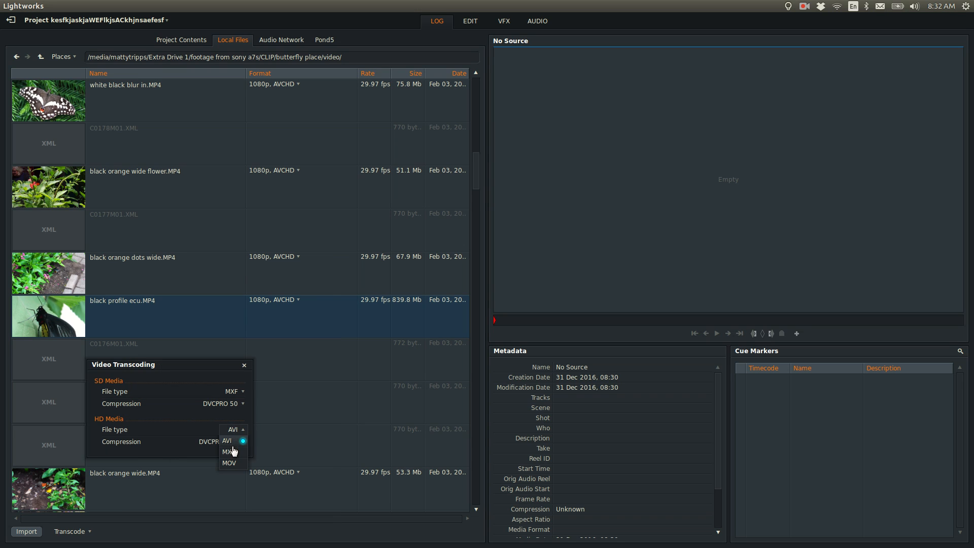
{"action": "left_click", "coordinate": [232, 451]}
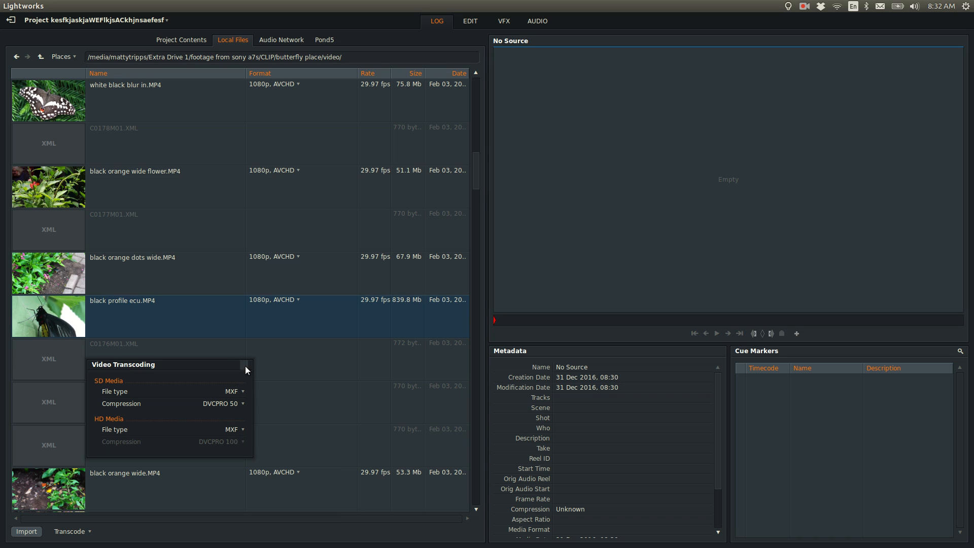
- Set the import method back to Create Link and import the selected butterfly clips into the project
{"action": "left_click", "coordinate": [73, 531]}
{"action": "left_click", "coordinate": [72, 519]}
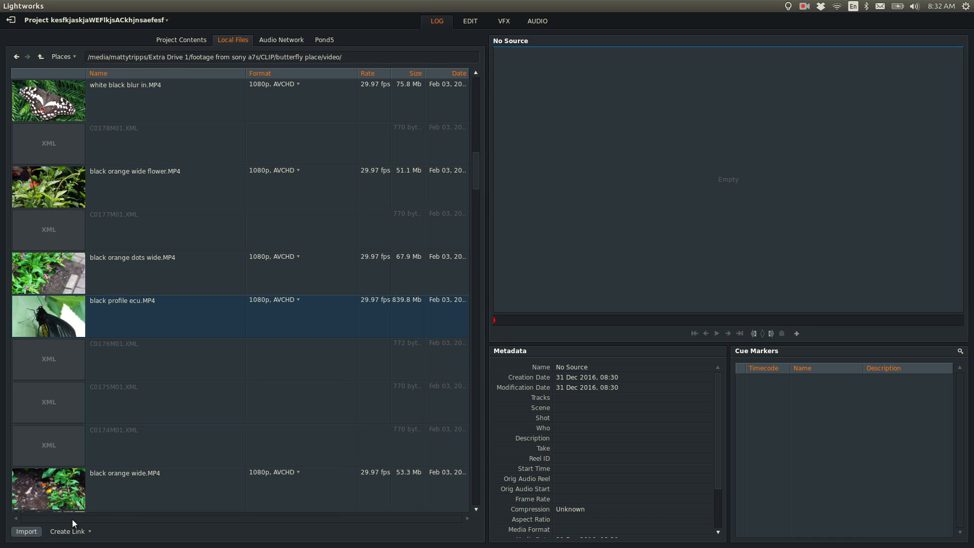
{"action": "left_click", "coordinate": [26, 531]}
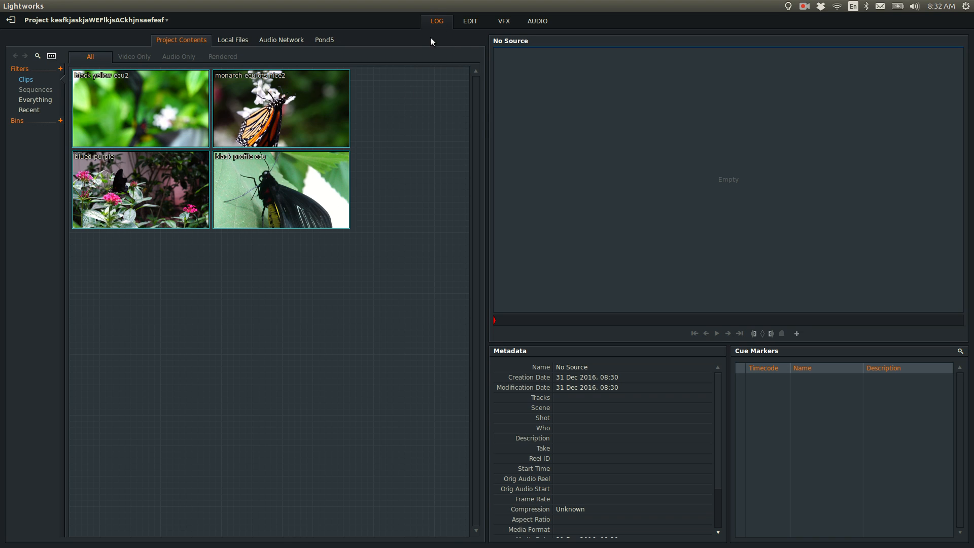
- Look through the Edit, VFX and Audio workspaces and return to the imported clips in the Log workspace
{"action": "left_click", "coordinate": [471, 23]}
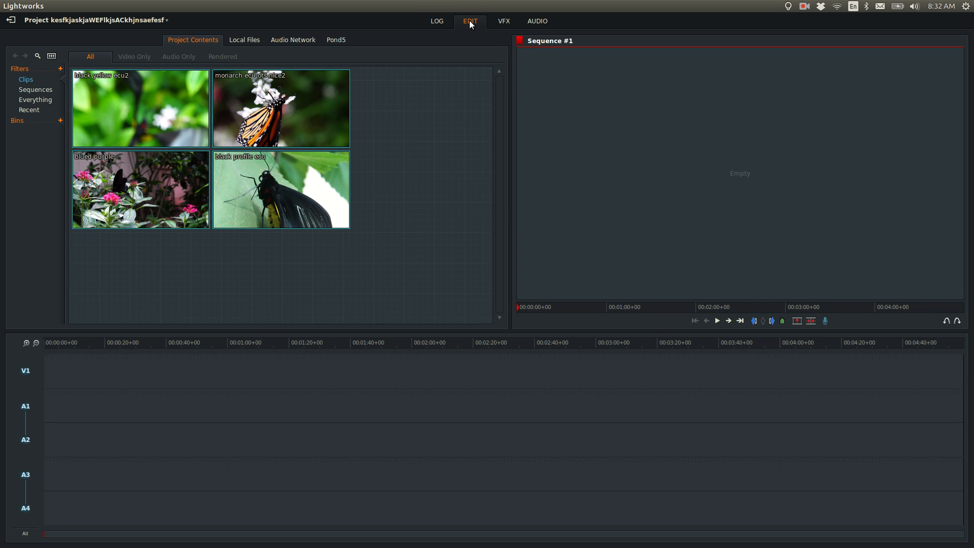
{"action": "left_click", "coordinate": [506, 21]}
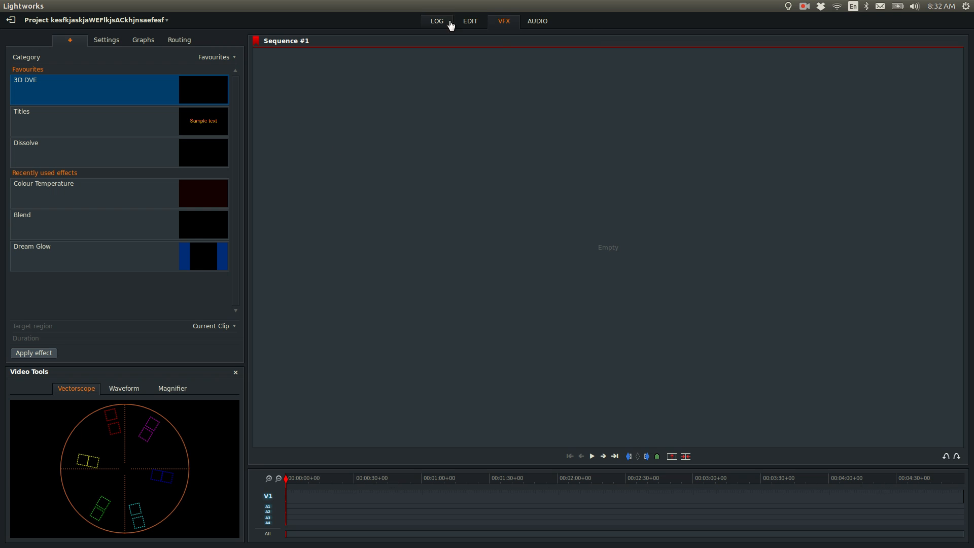
{"action": "left_click", "coordinate": [540, 21]}
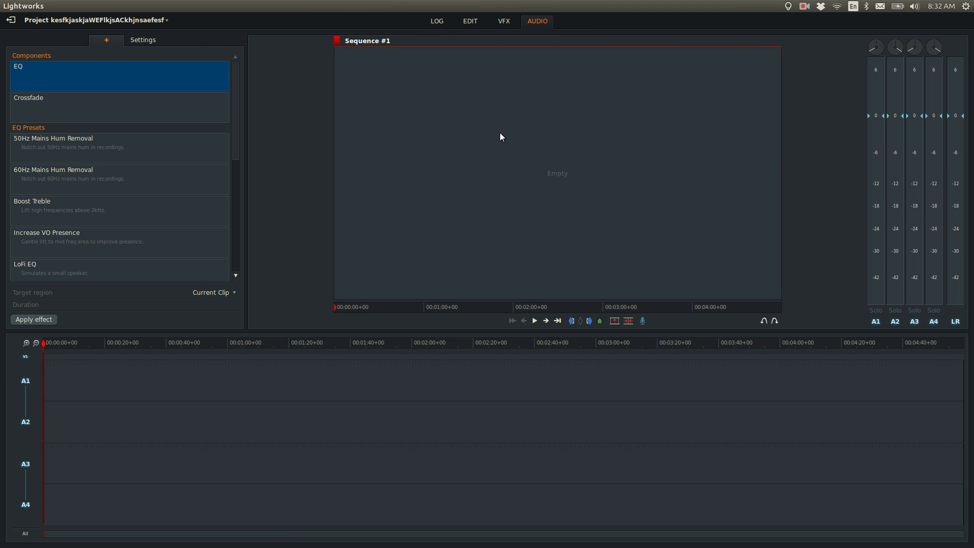
{"action": "left_click", "coordinate": [436, 21]}
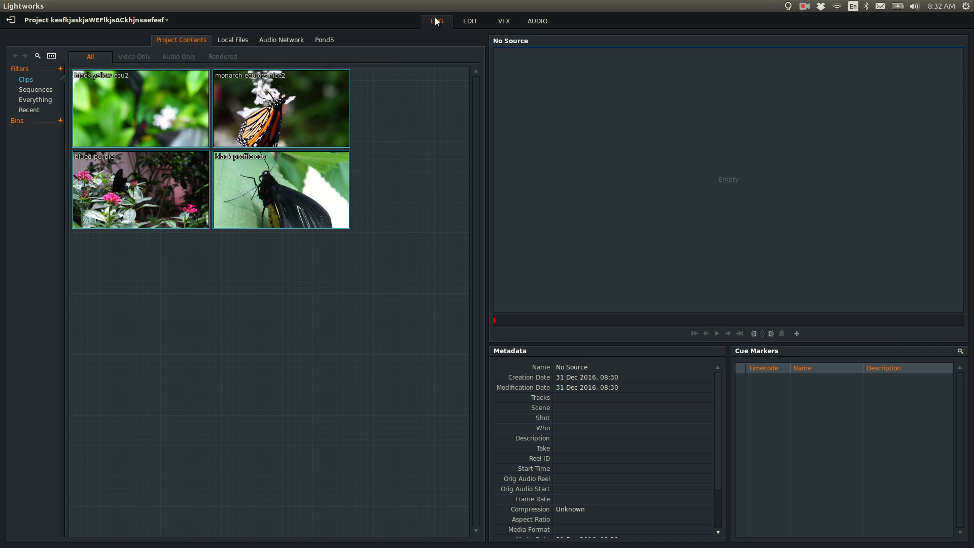
{"action": "mouse_move", "coordinate": [320, 117]}
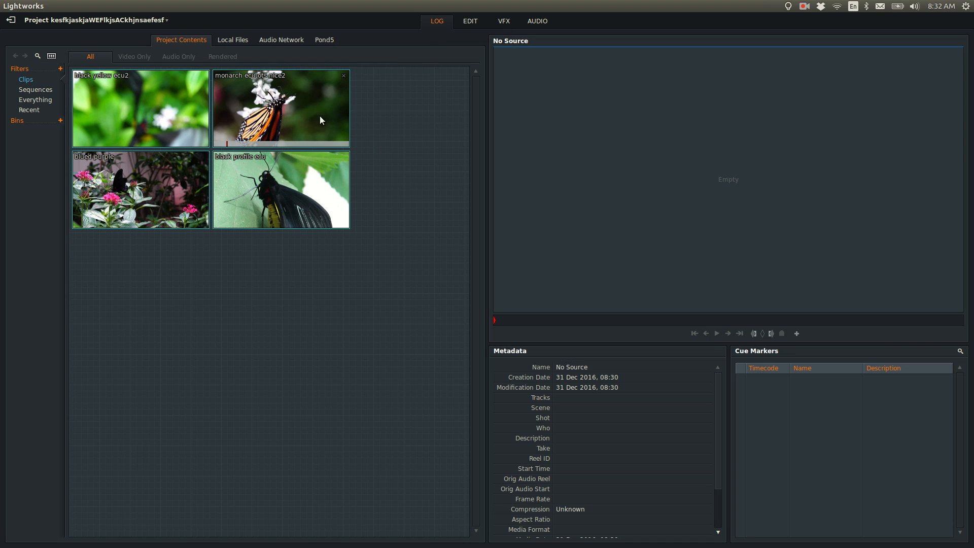
- Load the monarch ecu ots nice2 clip into the viewer and rename it bytterfl;y in its metadata
{"action": "left_click", "coordinate": [289, 109]}
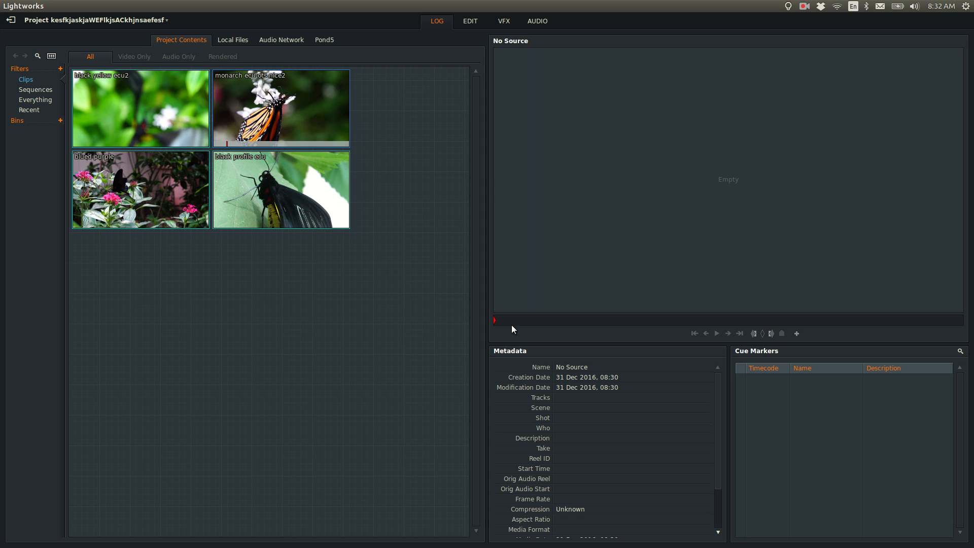
{"action": "double_click", "coordinate": [284, 113]}
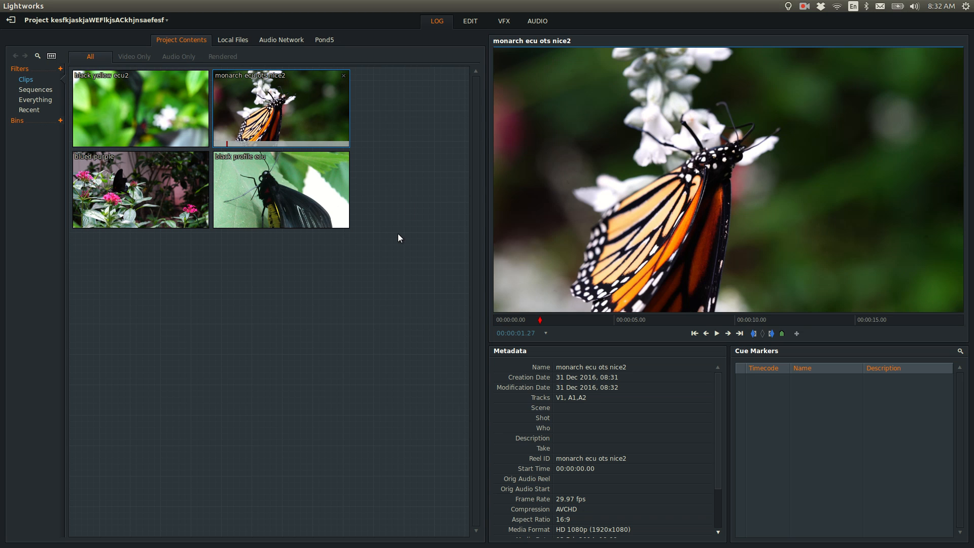
{"action": "left_click", "coordinate": [606, 367]}
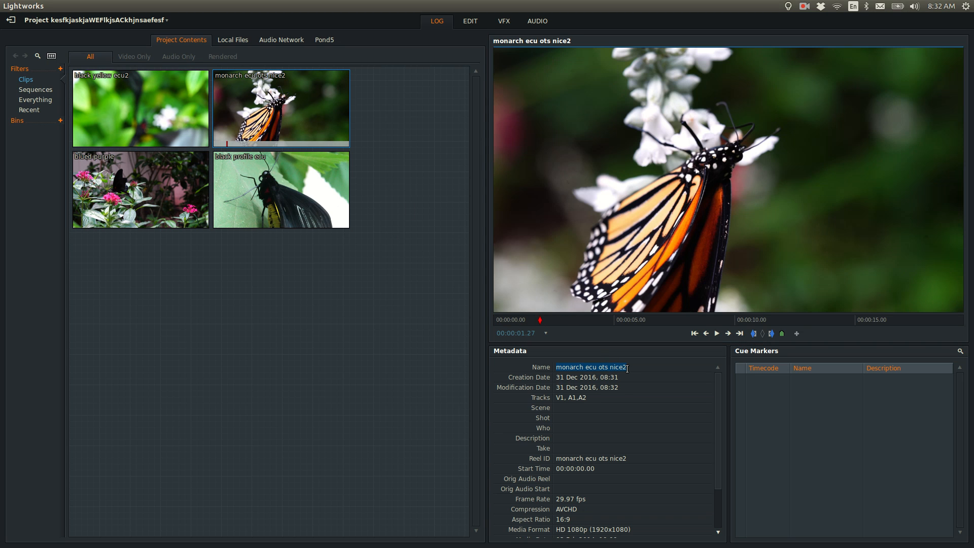
{"action": "type", "text": "bytterfl;y"}
{"action": "key", "text": "Return"}
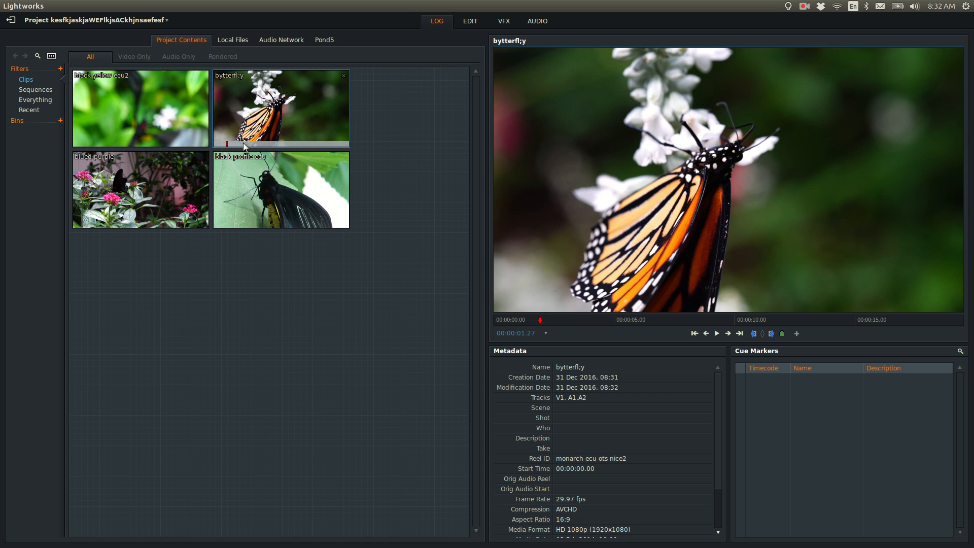
- Play the bytterfl;y clip and mark its in point at about 4 s and its out point at about 8.7 s
{"action": "mouse_move", "coordinate": [244, 143]}
{"action": "left_mouse_down"}
{"action": "mouse_move", "coordinate": [222, 142]}
{"action": "mouse_move", "coordinate": [230, 145]}
{"action": "left_mouse_up"}
{"action": "key", "text": "space"}
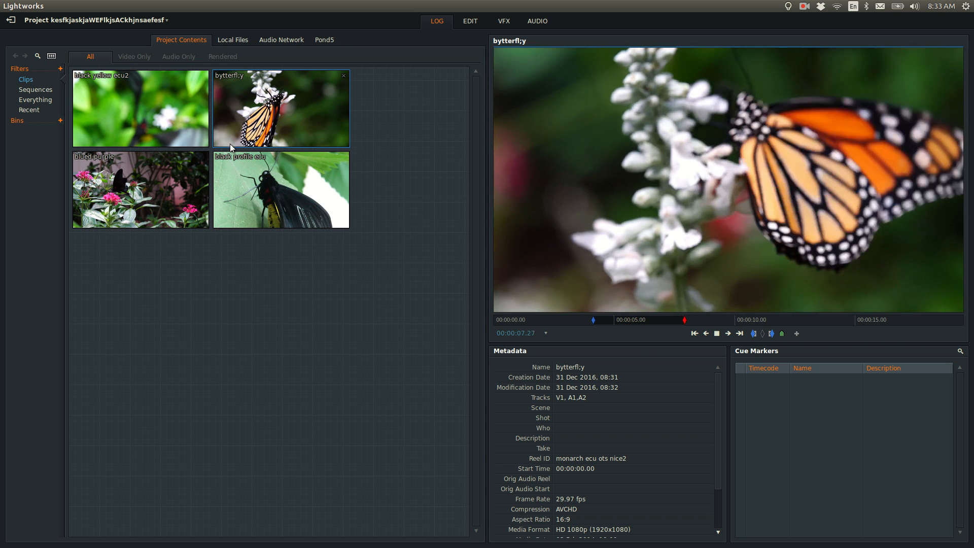
{"action": "key", "text": "o"}
{"action": "key", "text": "space"}
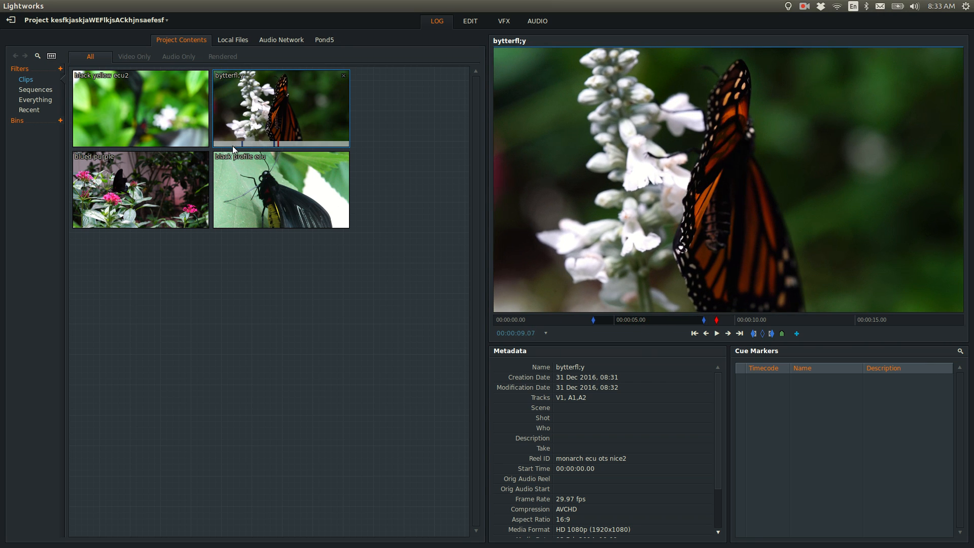
- In the Edit workspace, place the marked part of bytterfl;y at the start of the timeline and preview a frame of it
{"action": "left_click", "coordinate": [470, 23]}
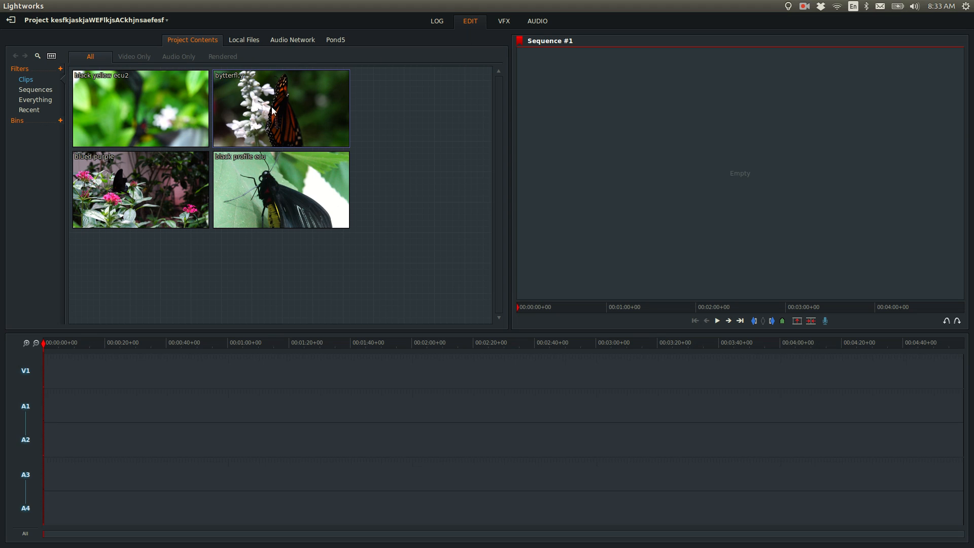
{"action": "left_click_drag", "start_coordinate": [272, 111], "coordinate": [49, 342]}
{"action": "left_click", "coordinate": [54, 342]}
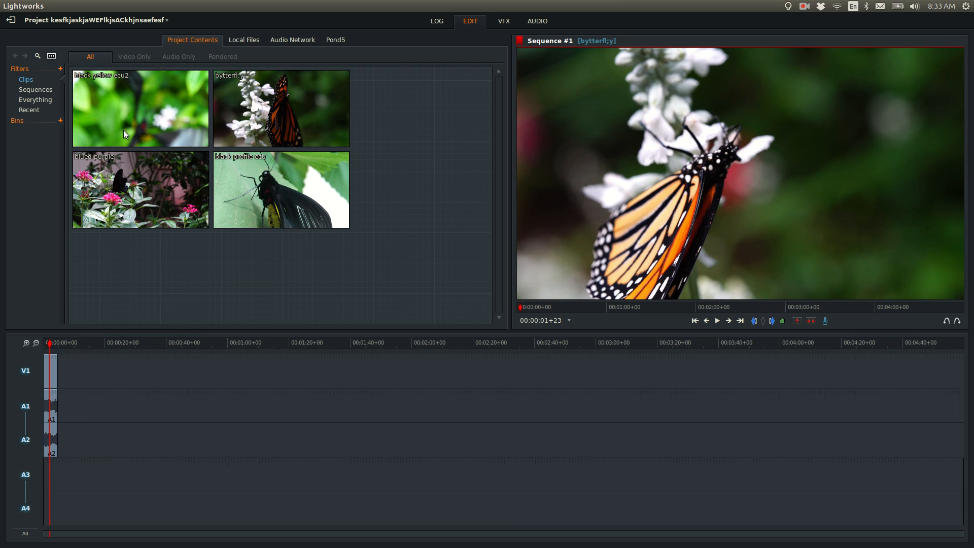
- Mark a section of black yellow ecu2 while playing it and place it directly after bytterfl;y on the timeline
{"action": "mouse_move", "coordinate": [117, 144]}
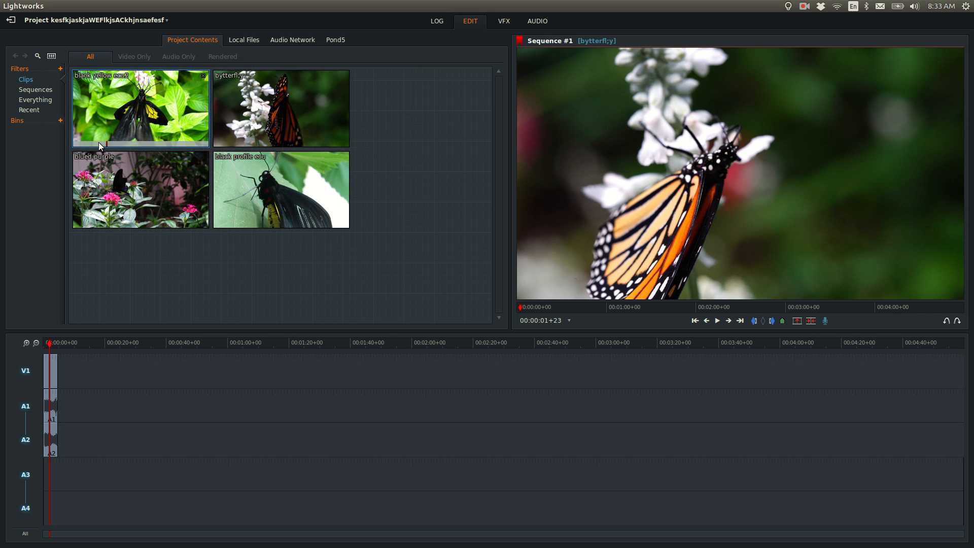
{"action": "left_click", "coordinate": [98, 145]}
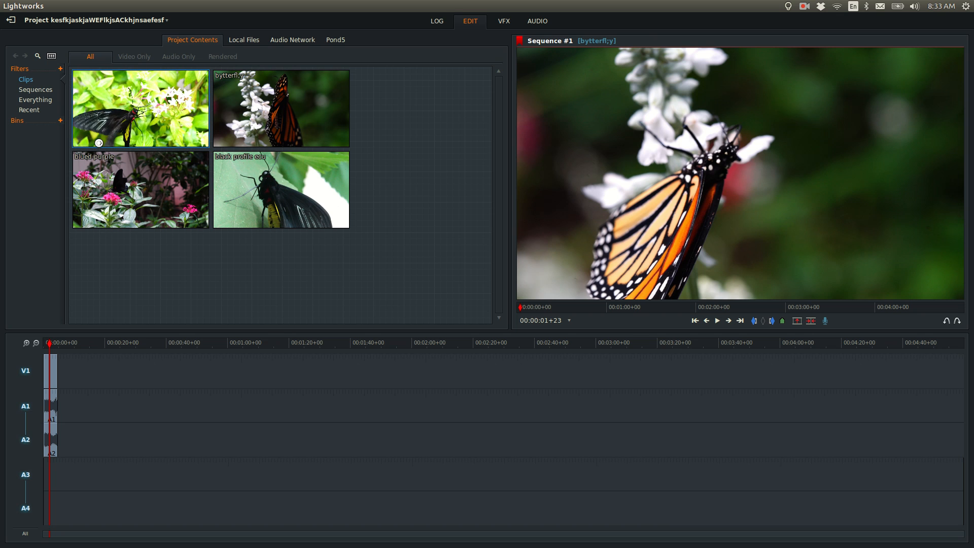
{"action": "key", "text": "space"}
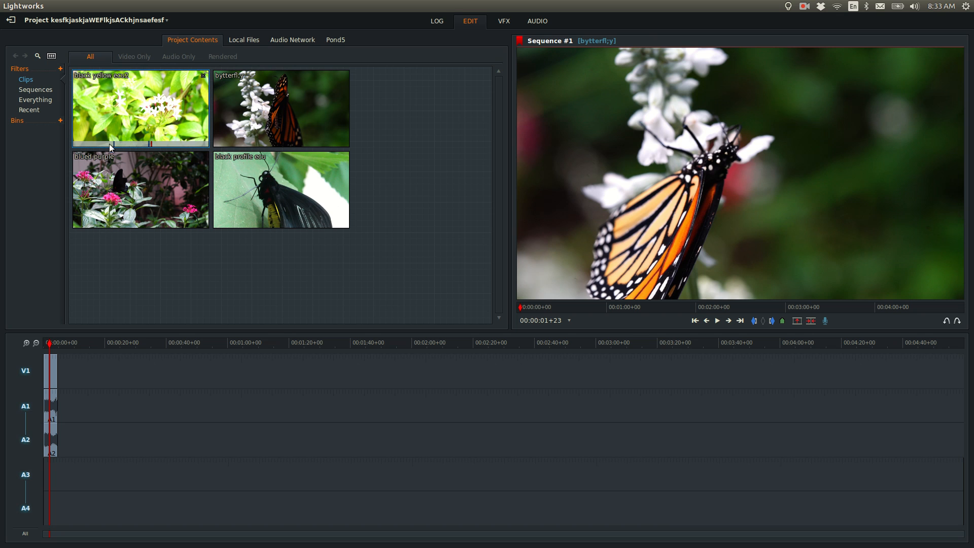
{"action": "left_click_drag", "start_coordinate": [142, 118], "coordinate": [63, 372]}
{"action": "left_click", "coordinate": [66, 342]}
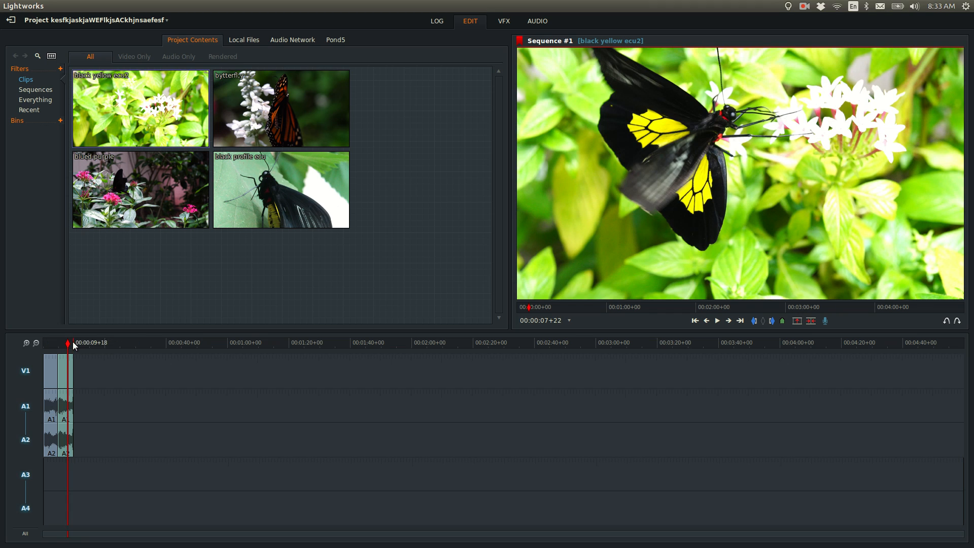
- Mark a section of the blued purple clip and add it to the timeline directly after black yellow ecu2
{"action": "left_click", "coordinate": [132, 194]}
{"action": "mouse_move", "coordinate": [117, 223]}
{"action": "left_mouse_down"}
{"action": "mouse_move", "coordinate": [105, 224]}
{"action": "mouse_move", "coordinate": [138, 223]}
{"action": "left_mouse_up"}
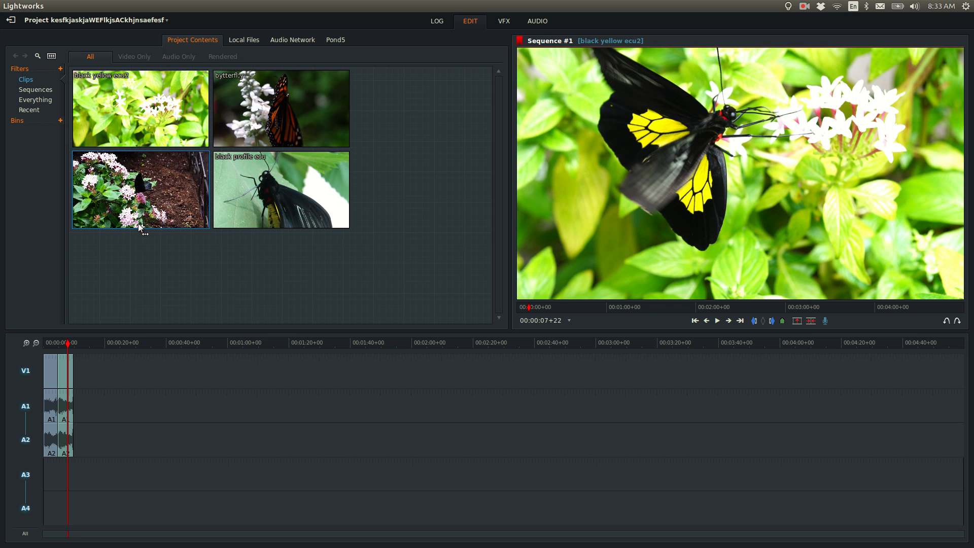
{"action": "left_click_drag", "start_coordinate": [141, 227], "coordinate": [79, 369]}
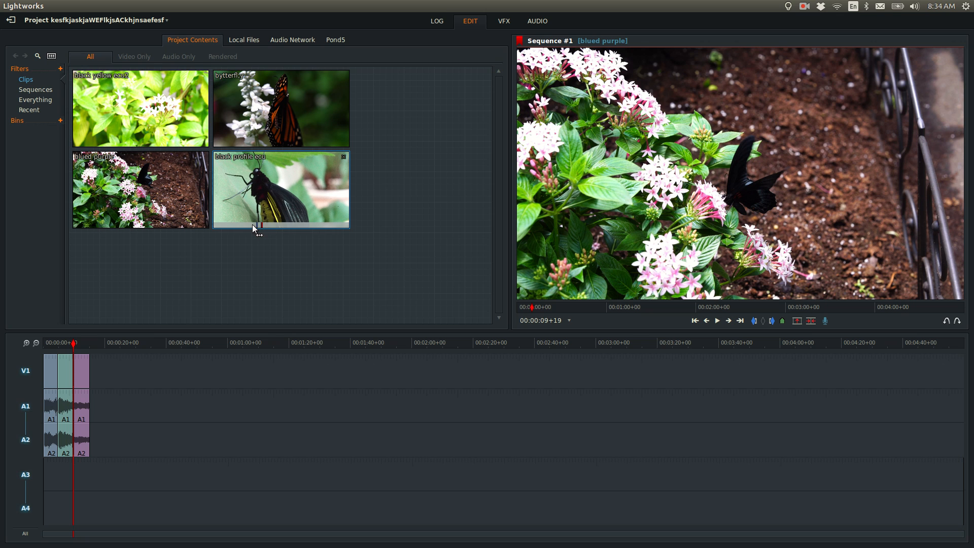
- Append the marked section of black profile ecu to the end of the sequence and move the playhead into the blued purple clip
{"action": "left_click_drag", "start_coordinate": [269, 190], "coordinate": [95, 375]}
{"action": "left_click", "coordinate": [90, 345]}
{"action": "left_click", "coordinate": [79, 342]}
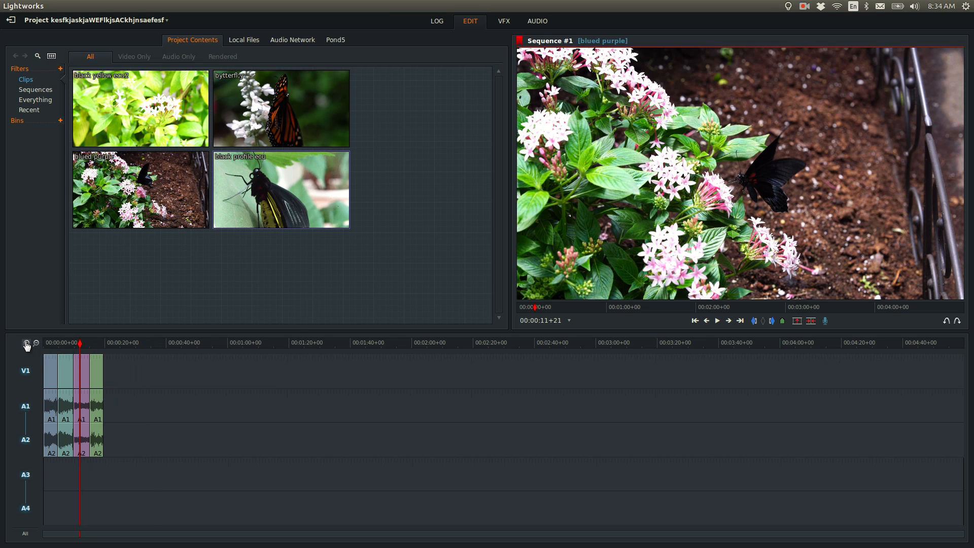
- Roll the cut between black yellow ecu2 and blued purple later, to about 00:00:10+18
{"action": "left_click", "coordinate": [27, 343]}
{"action": "left_click", "coordinate": [26, 342]}
{"action": "left_click_drag", "start_coordinate": [370, 342], "coordinate": [288, 344]}
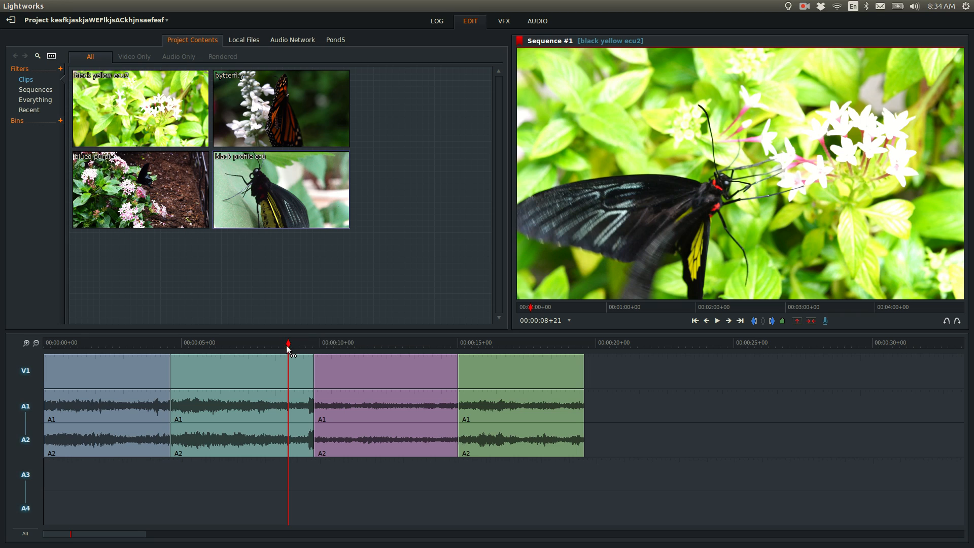
{"action": "left_click_drag", "start_coordinate": [311, 343], "coordinate": [289, 343]}
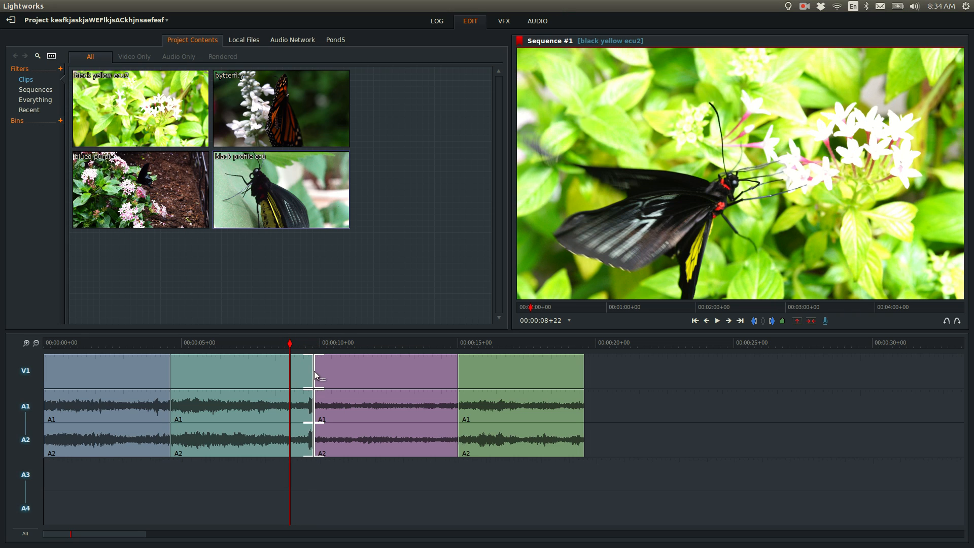
{"action": "left_click", "coordinate": [314, 370]}
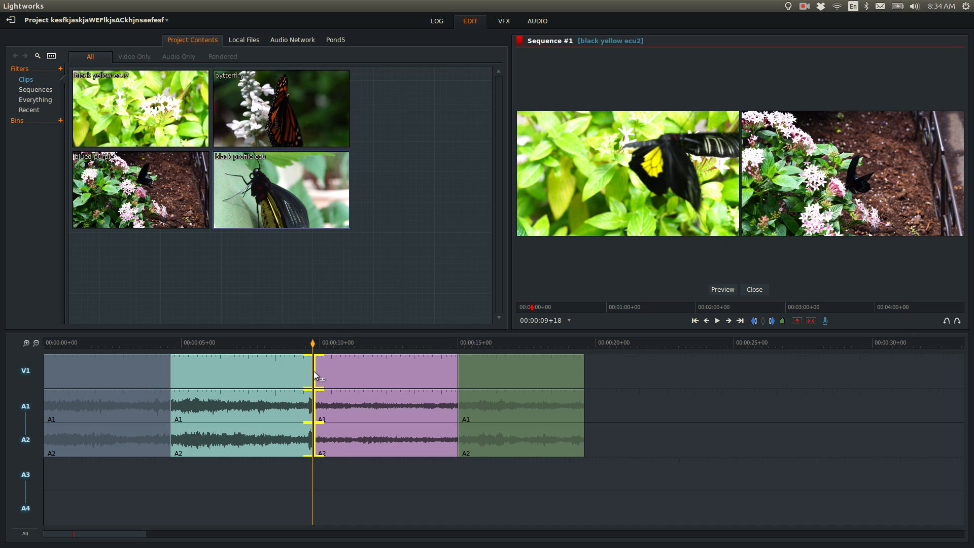
{"action": "mouse_move", "coordinate": [314, 375]}
{"action": "left_mouse_down"}
{"action": "mouse_move", "coordinate": [230, 384]}
{"action": "mouse_move", "coordinate": [369, 385]}
{"action": "mouse_move", "coordinate": [330, 382]}
{"action": "left_mouse_up"}
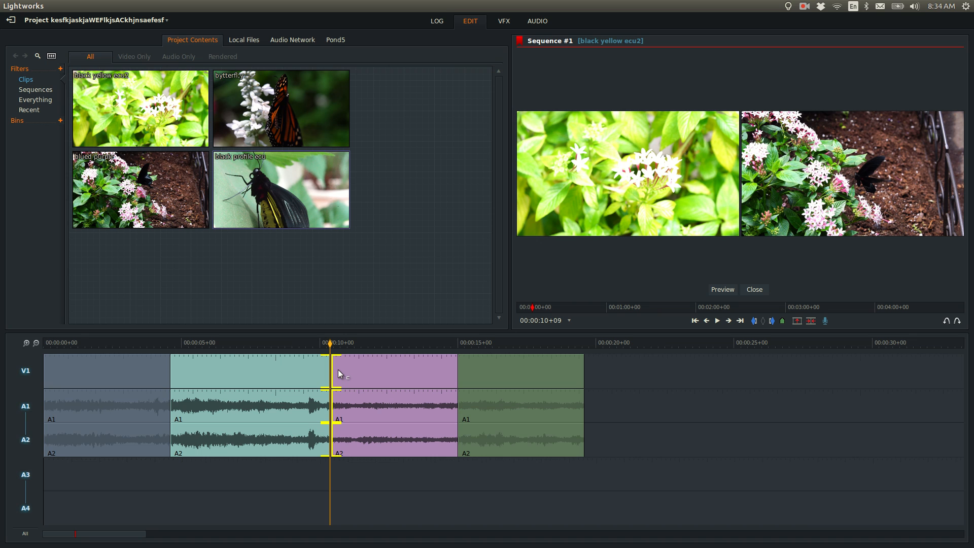
{"action": "mouse_move", "coordinate": [339, 375]}
{"action": "left_mouse_down"}
{"action": "mouse_move", "coordinate": [368, 375]}
{"action": "mouse_move", "coordinate": [319, 376]}
{"action": "mouse_move", "coordinate": [346, 378]}
{"action": "left_mouse_up"}
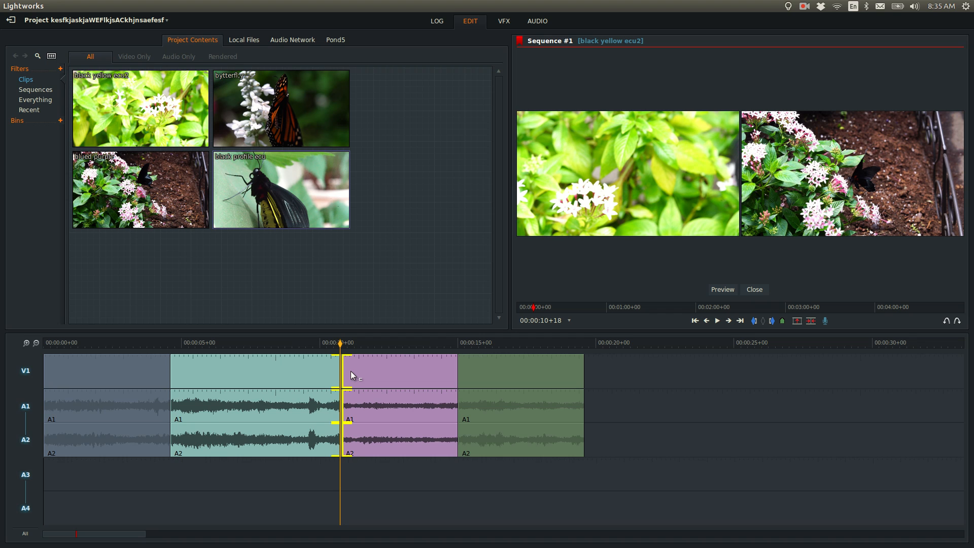
- Deselect the blued purple side of the cut and trim the end of black yellow ecu2 back to 00:00:08+15 using reverse playback
{"action": "left_click", "coordinate": [351, 371]}
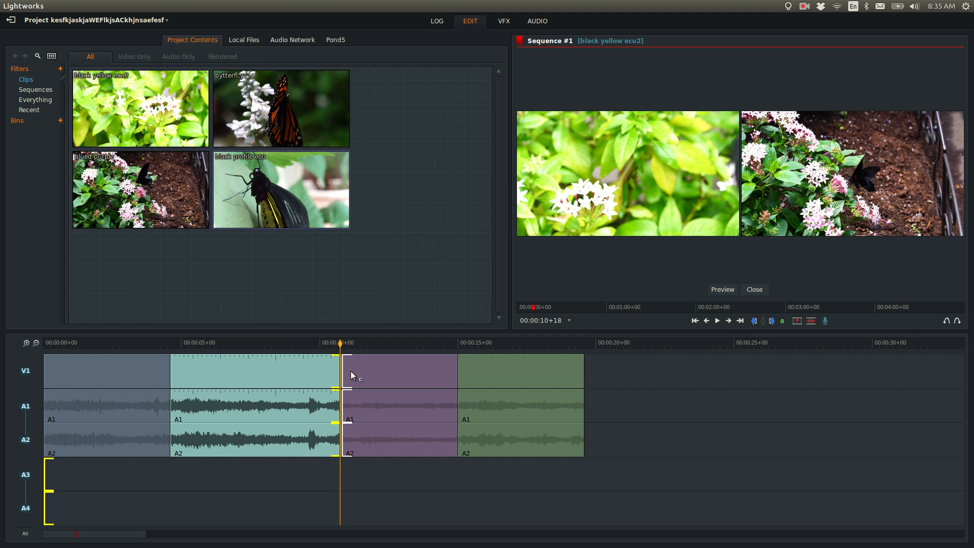
{"action": "key", "text": "j"}
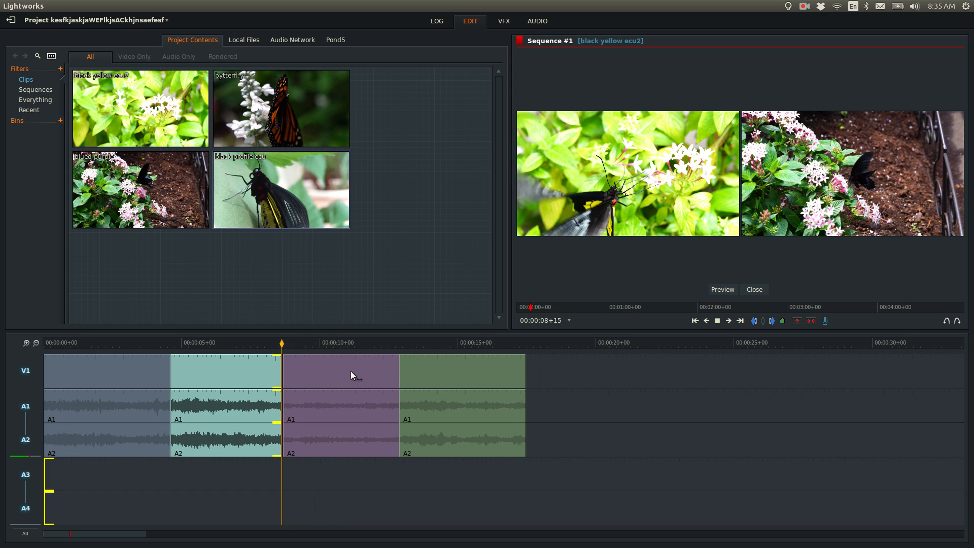
{"action": "key", "text": "k"}
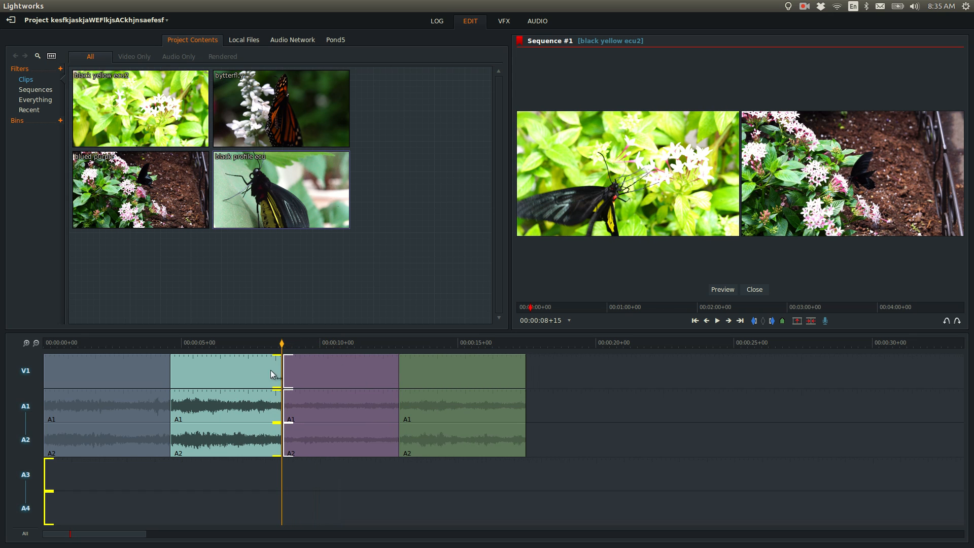
- Fine-trim the end of black yellow ecu2 frame by frame, settling at 00:00:09+03, and close trim mode
{"action": "key", "text": "Left"}
{"action": "key", "text": "Left"}
{"action": "key", "text": "Left"}
{"action": "key", "text": "Left"}
{"action": "key", "text": "Left"}
{"action": "key", "text": "Left"}
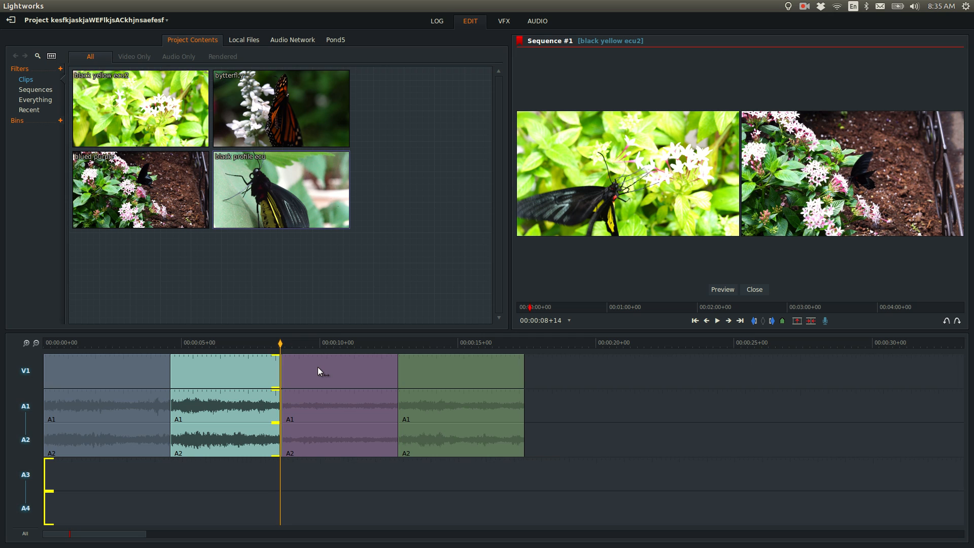
{"action": "key", "text": "Left"}
{"action": "key", "text": "Left"}
{"action": "key", "text": "Left"}
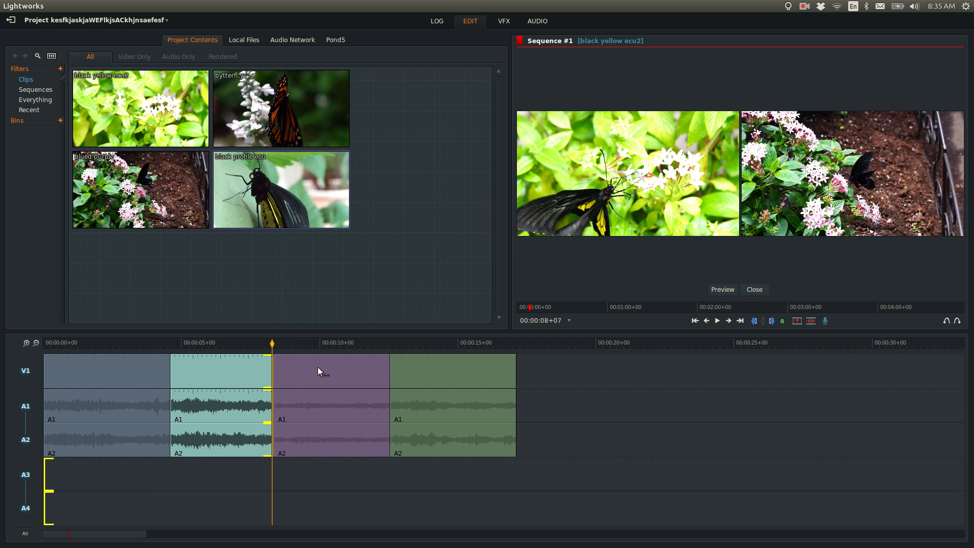
{"action": "key", "text": "Right"}
{"action": "key", "text": "Right"}
{"action": "key", "text": "Right"}
{"action": "key", "text": "Right"}
{"action": "key", "text": "Right"}
{"action": "key", "text": "Right"}
{"action": "key", "text": "Right"}
{"action": "key", "text": "Right"}
{"action": "key", "text": "Right"}
{"action": "key", "text": "Right"}
{"action": "key", "text": "Right"}
{"action": "key", "text": "Right"}
{"action": "key", "text": "Right"}
{"action": "key", "text": "Right"}
{"action": "key", "text": "Right"}
{"action": "key", "text": "Right"}
{"action": "key", "text": "Right"}
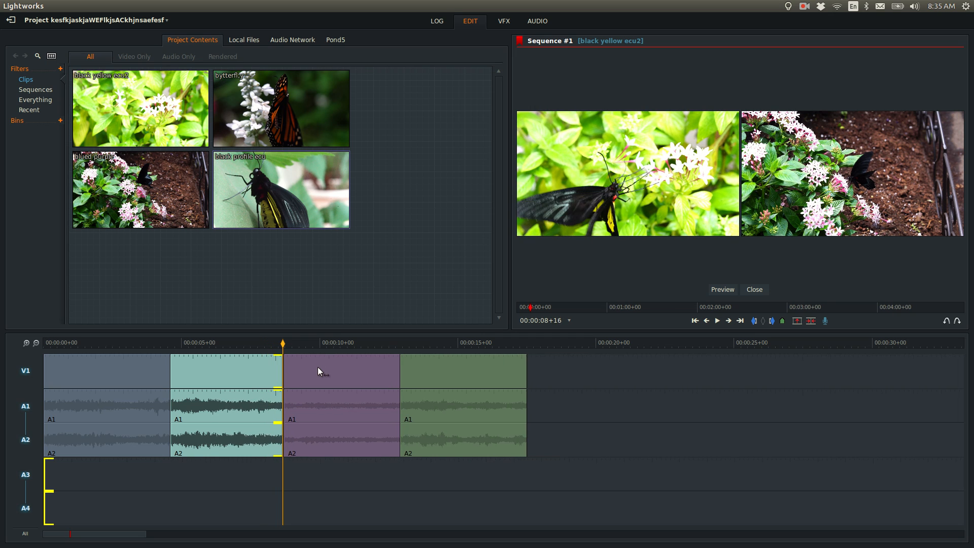
{"action": "key", "text": "Right"}
{"action": "key", "text": "Right"}
{"action": "key", "text": "Right"}
{"action": "key", "text": "Right"}
{"action": "key", "text": "Right"}
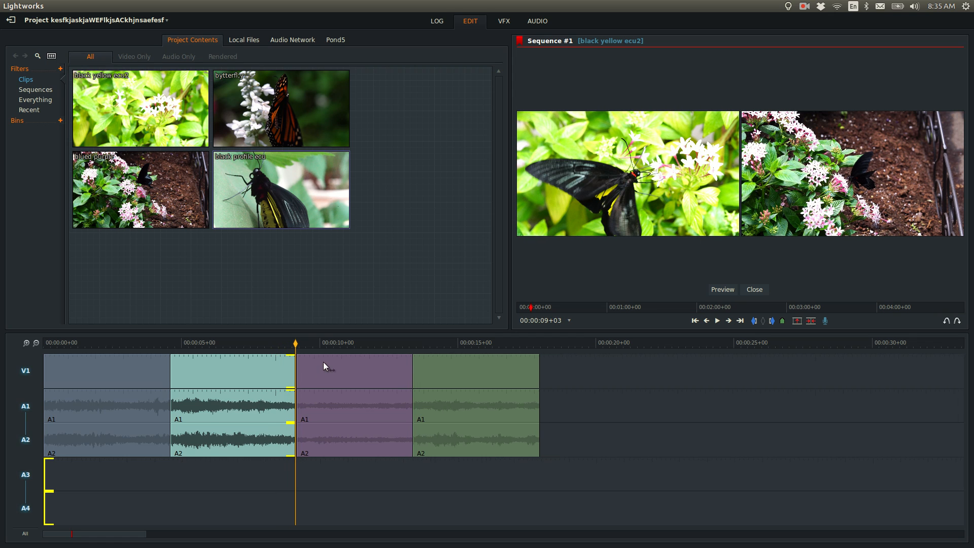
{"action": "left_click", "coordinate": [755, 290]}
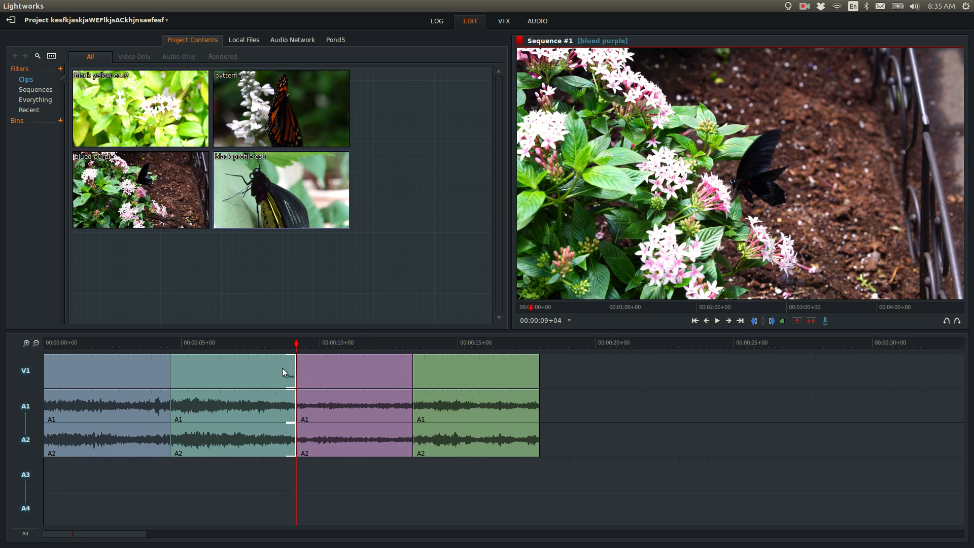
- Select only the start of black yellow ecu2 at its cut with bytterfl;y and extend it earlier by about half a second, frame by frame
{"action": "left_click", "coordinate": [180, 372]}
{"action": "left_click", "coordinate": [170, 376]}
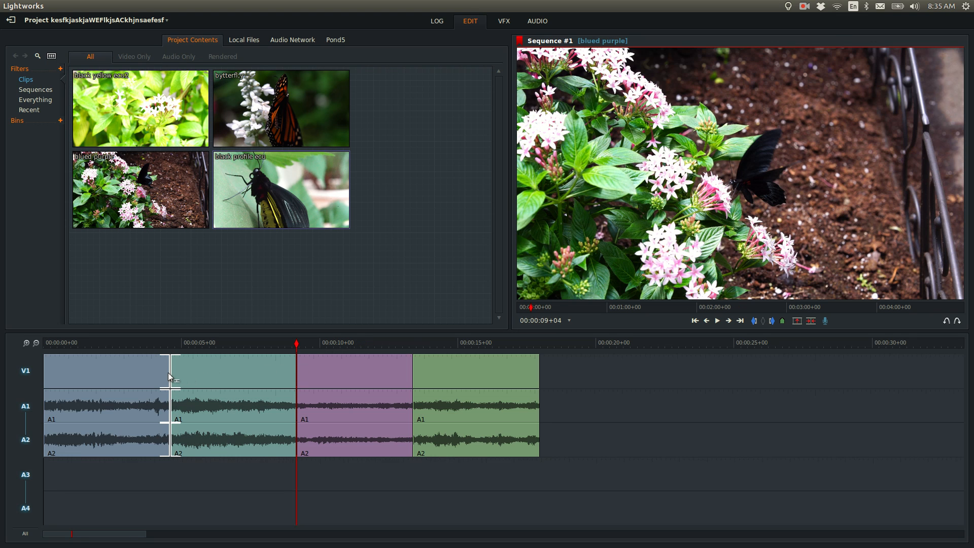
{"action": "left_click", "coordinate": [171, 373]}
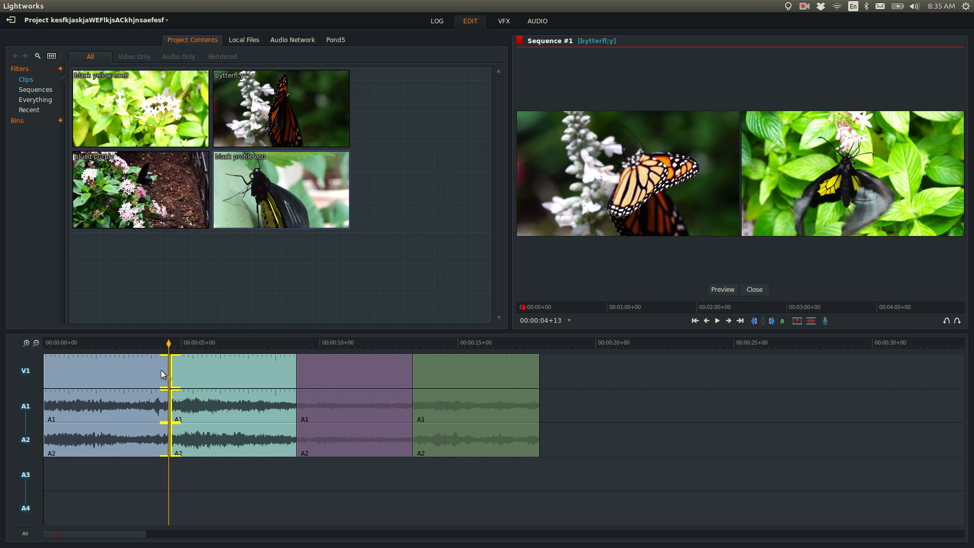
{"action": "left_click", "coordinate": [161, 374]}
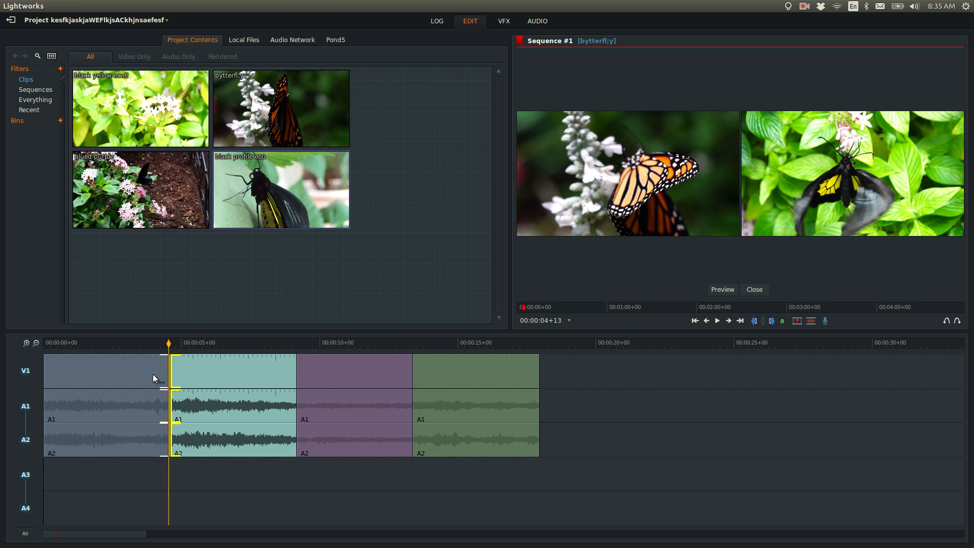
{"action": "key", "text": "Left"}
{"action": "key", "text": "Left"}
{"action": "key", "text": "Left"}
{"action": "key", "text": "Left"}
{"action": "key", "text": "Left"}
{"action": "key", "text": "Left"}
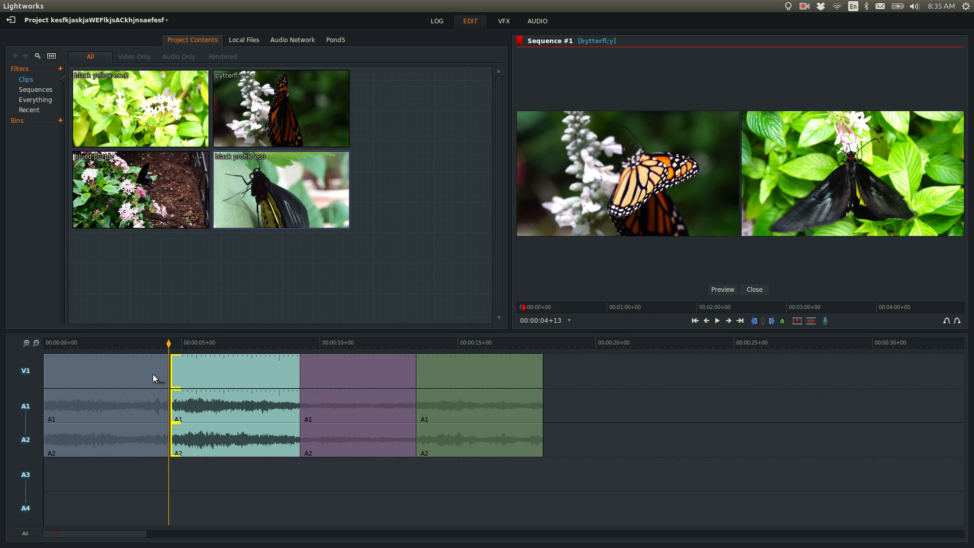
{"action": "key", "text": "Left"}
{"action": "key", "text": "Left"}
{"action": "key", "text": "Left"}
{"action": "key", "text": "Left"}
{"action": "key", "text": "Left"}
{"action": "key", "text": "Left"}
{"action": "key", "text": "Left"}
{"action": "key", "text": "Left"}
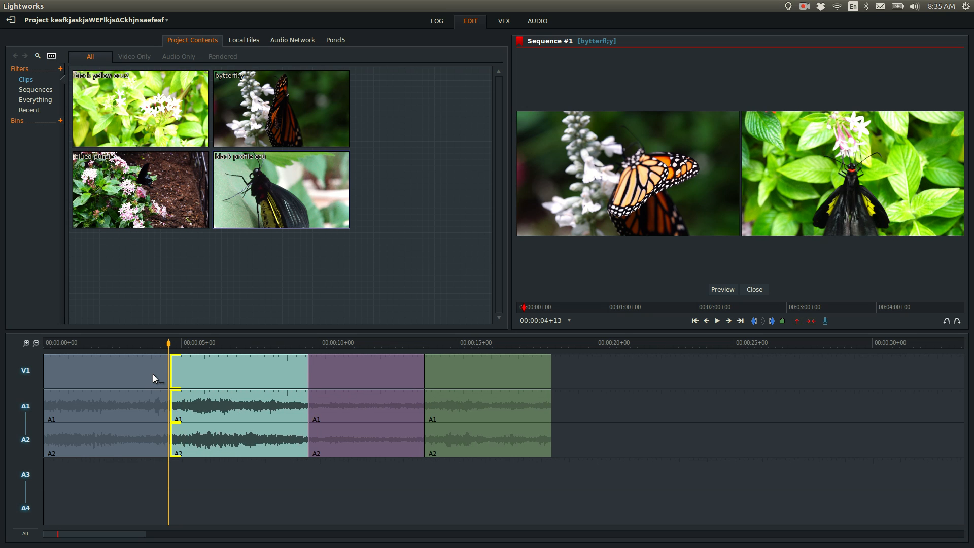
- Extend the start of black yellow ecu2 further with reverse playback, play forward to shorten it slightly, and stop
{"action": "key", "text": "j"}
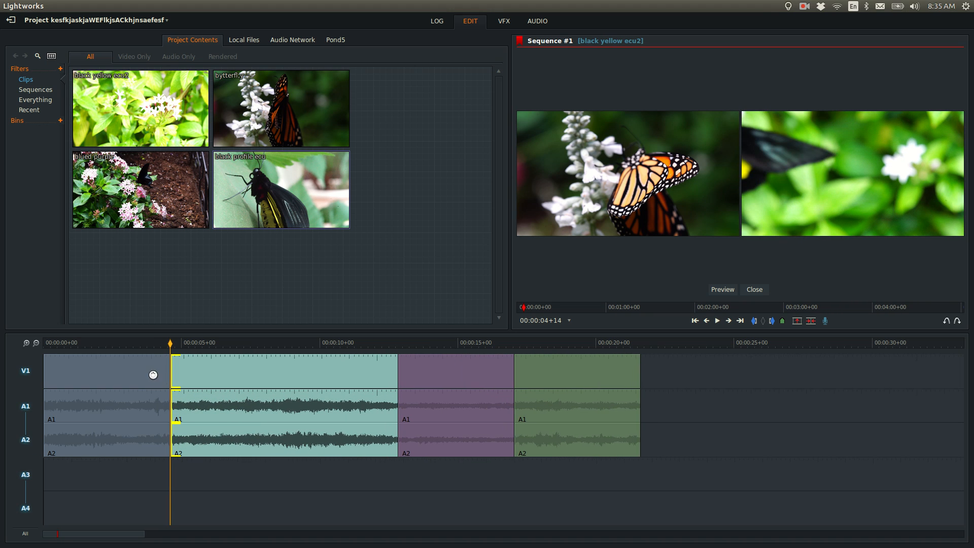
{"action": "key", "text": "l"}
{"action": "key", "text": "k"}
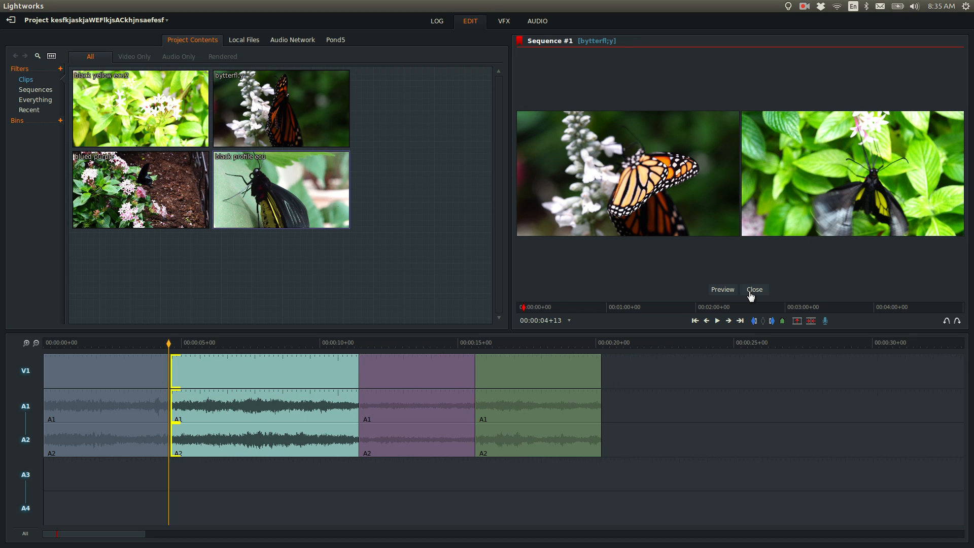
- Select only the start of black profile ecu at its cut with blued purple, extend it earlier frame by frame, and close trim mode
{"action": "left_click", "coordinate": [194, 371]}
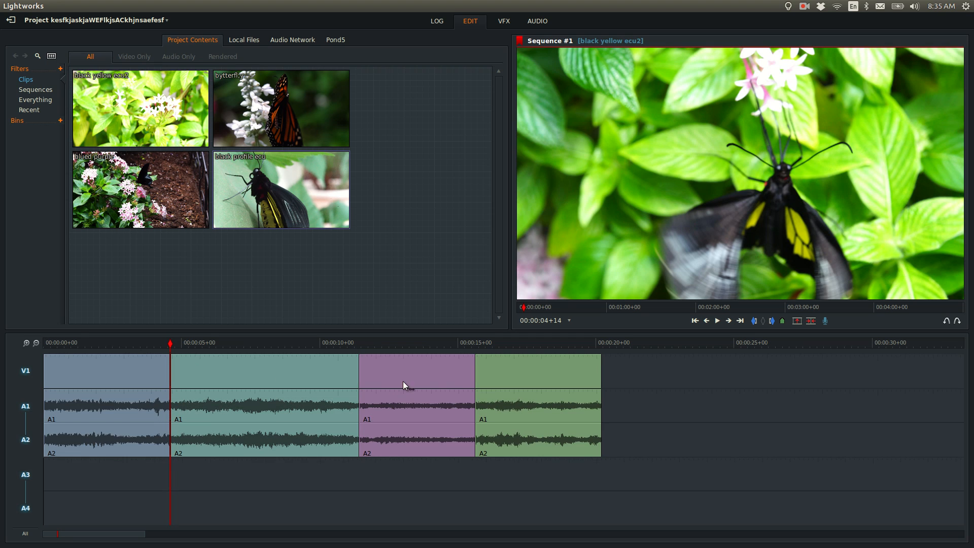
{"action": "left_click", "coordinate": [476, 375]}
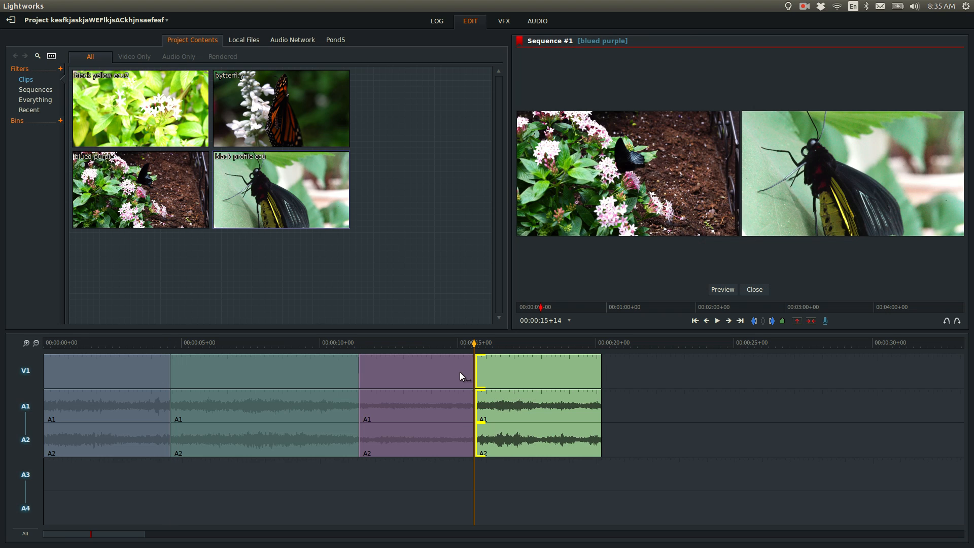
{"action": "key", "text": "Left"}
{"action": "key", "text": "Left"}
{"action": "key", "text": "Left"}
{"action": "key", "text": "Left"}
{"action": "key", "text": "Left"}
{"action": "key", "text": "Left"}
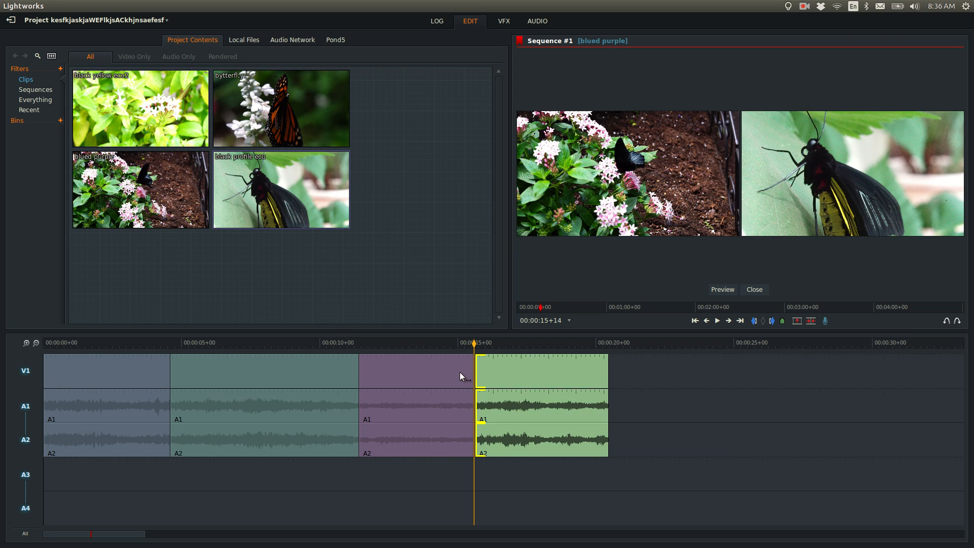
{"action": "key", "text": "Left"}
{"action": "key", "text": "Left"}
{"action": "key", "text": "Left"}
{"action": "key", "text": "Left"}
{"action": "key", "text": "Left"}
{"action": "key", "text": "Left"}
{"action": "key", "text": "Left"}
{"action": "key", "text": "Left"}
{"action": "key", "text": "Left"}
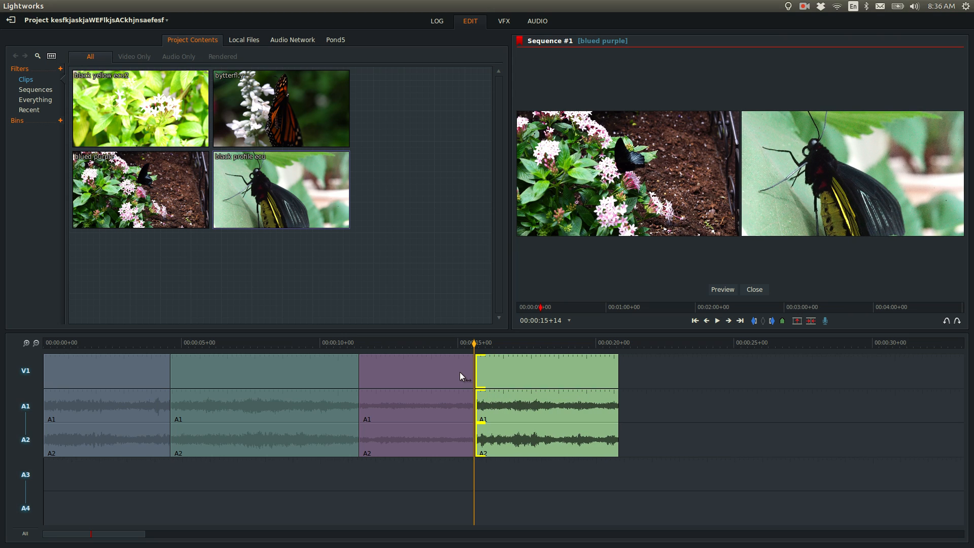
{"action": "key", "text": "Left"}
{"action": "key", "text": "Left"}
{"action": "key", "text": "Left"}
{"action": "key", "text": "Left"}
{"action": "key", "text": "Left"}
{"action": "key", "text": "Left"}
{"action": "key", "text": "Left"}
{"action": "key", "text": "Left"}
{"action": "key", "text": "Left"}
{"action": "key", "text": "Left"}
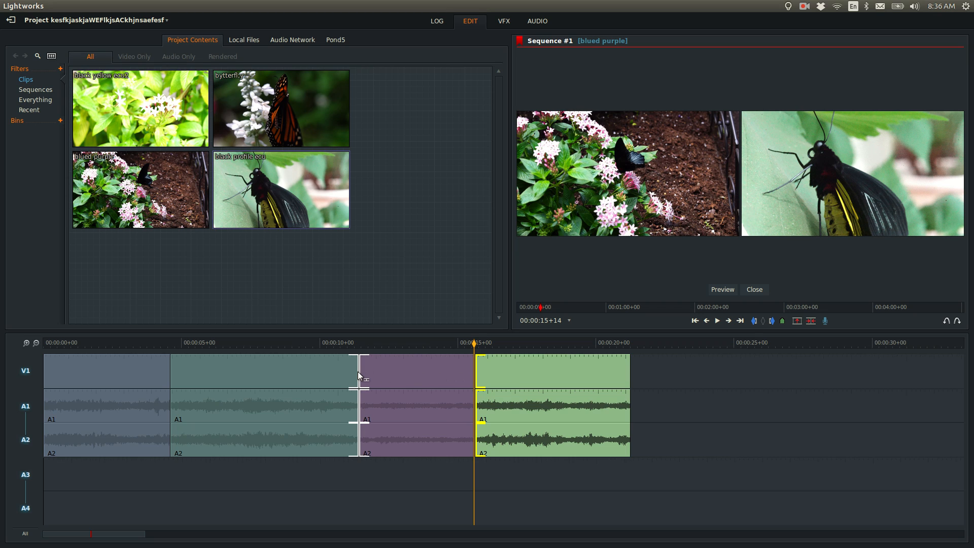
{"action": "mouse_move", "coordinate": [358, 373]}
{"action": "left_mouse_down"}
{"action": "mouse_move", "coordinate": [327, 377]}
{"action": "mouse_move", "coordinate": [368, 377]}
{"action": "left_mouse_up"}
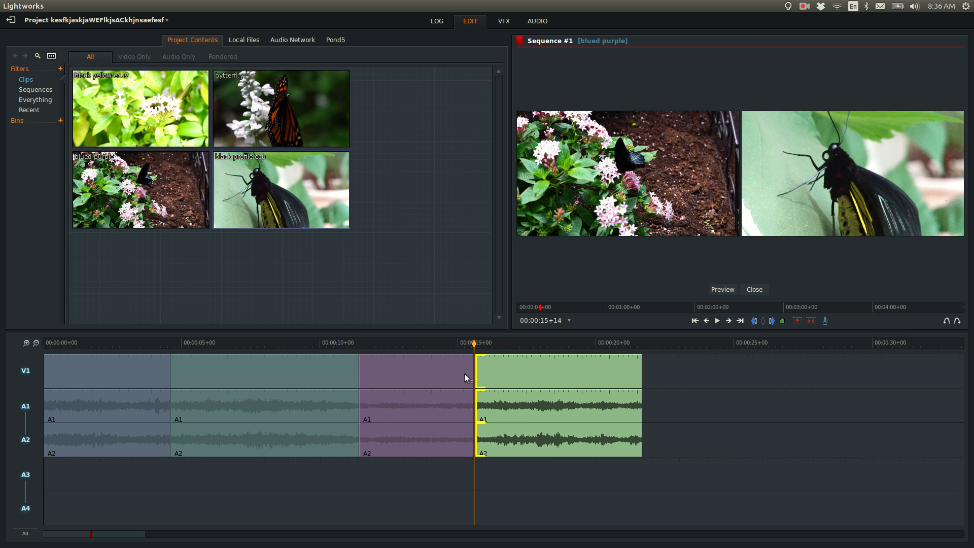
{"action": "left_click", "coordinate": [754, 289]}
- Select both sides of the cuts at each end of black yellow ecu2 and move them earlier together, the first to 00:00:04+10
{"action": "left_click", "coordinate": [365, 375]}
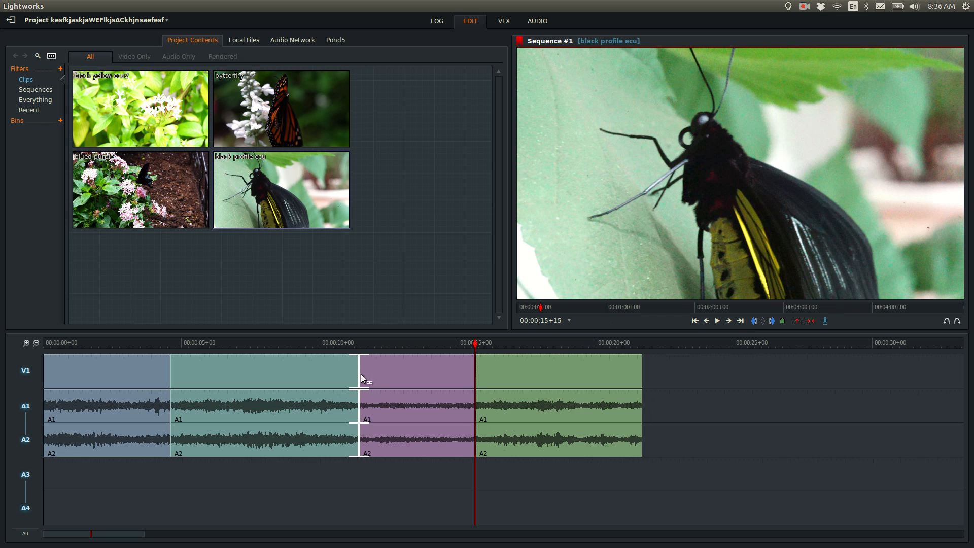
{"action": "left_click_drag", "start_coordinate": [366, 376], "coordinate": [365, 377]}
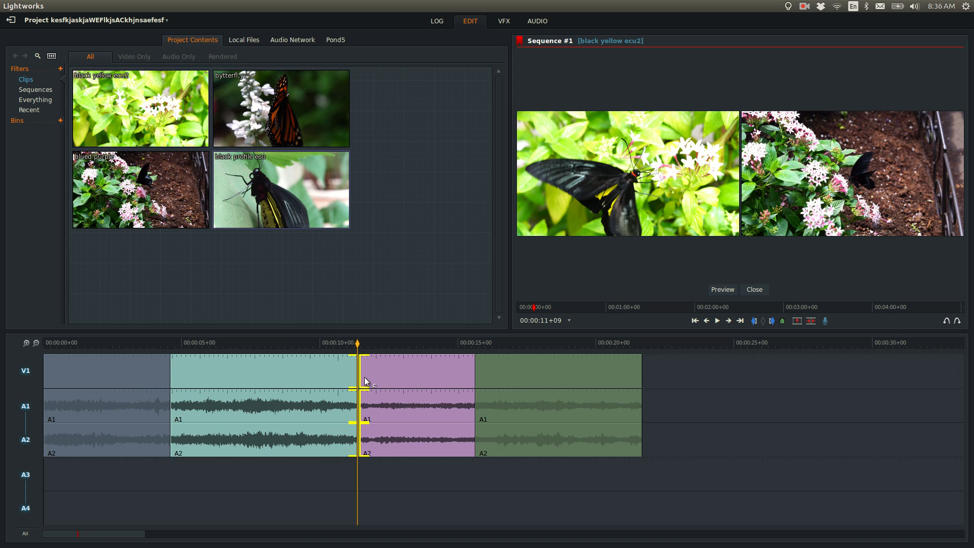
{"action": "left_click", "coordinate": [170, 375]}
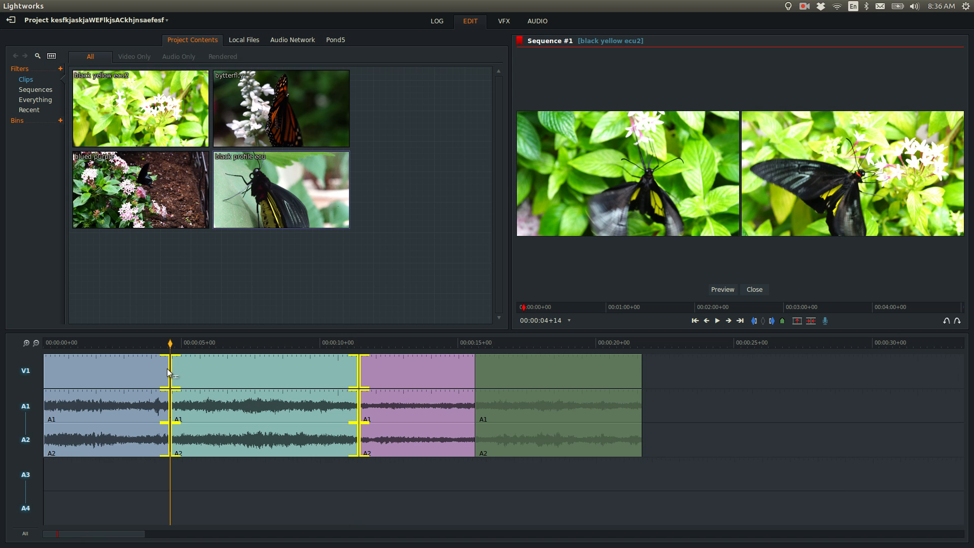
{"action": "left_click_drag", "start_coordinate": [168, 373], "coordinate": [170, 397]}
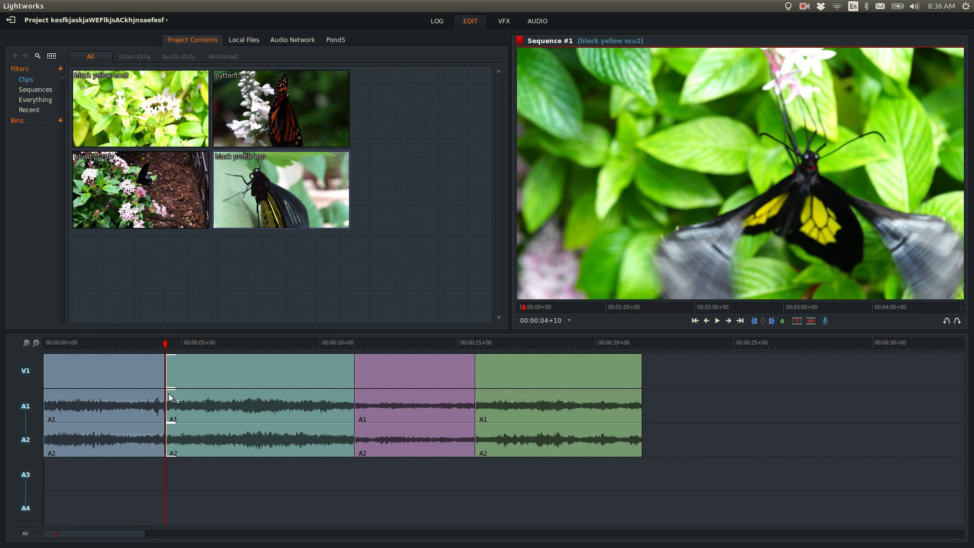
- Select both sides of all three cuts in the sequence and move them later together, bringing the first cut to 00:00:04+20
{"action": "left_click", "coordinate": [353, 375]}
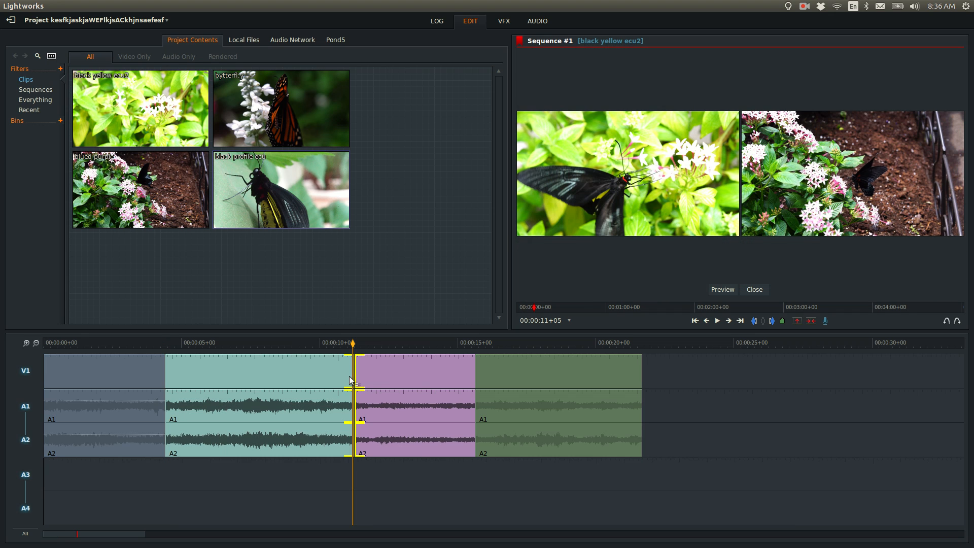
{"action": "left_click", "coordinate": [476, 375]}
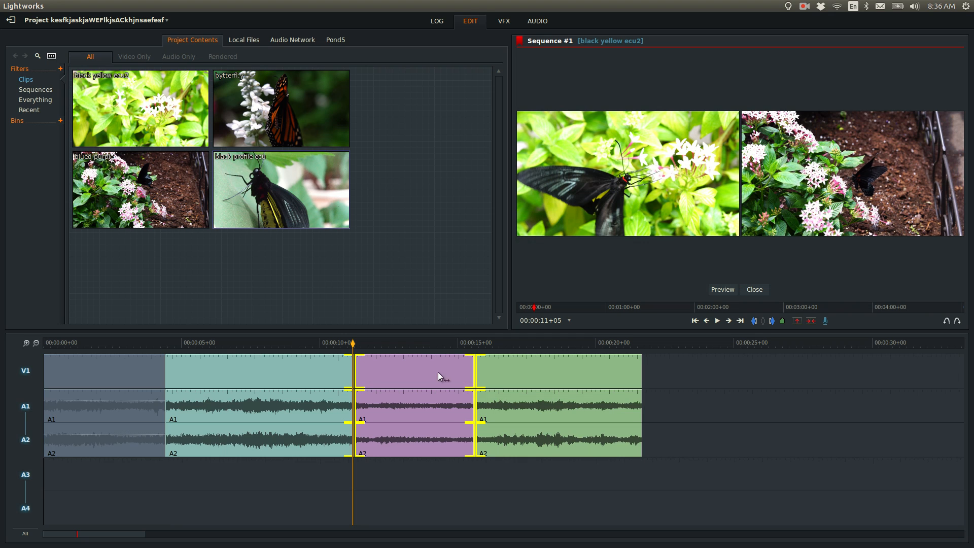
{"action": "left_click", "coordinate": [165, 376]}
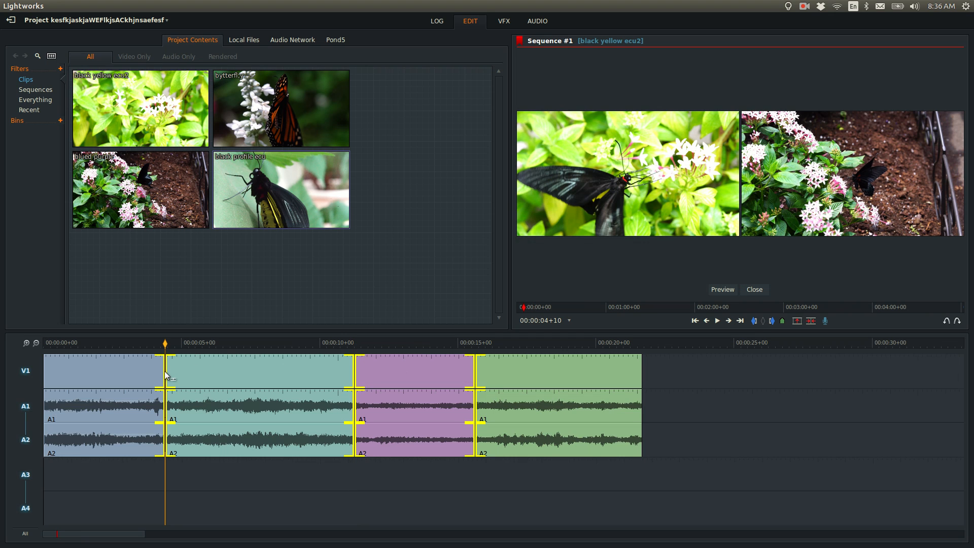
{"action": "key", "text": "Right"}
{"action": "left_click_drag", "start_coordinate": [303, 372], "coordinate": [284, 384]}
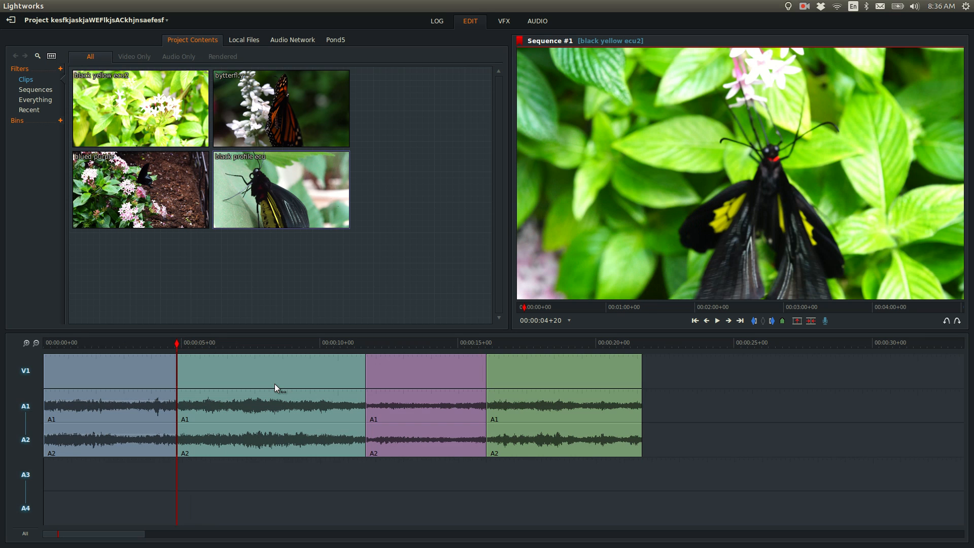
{"action": "left_click", "coordinate": [275, 383]}
- Select the bytterfl;y cut and only the end of black yellow ecu2, and trim both back frame by frame until the first cut reaches 00:00:04+12
{"action": "left_click", "coordinate": [171, 373]}
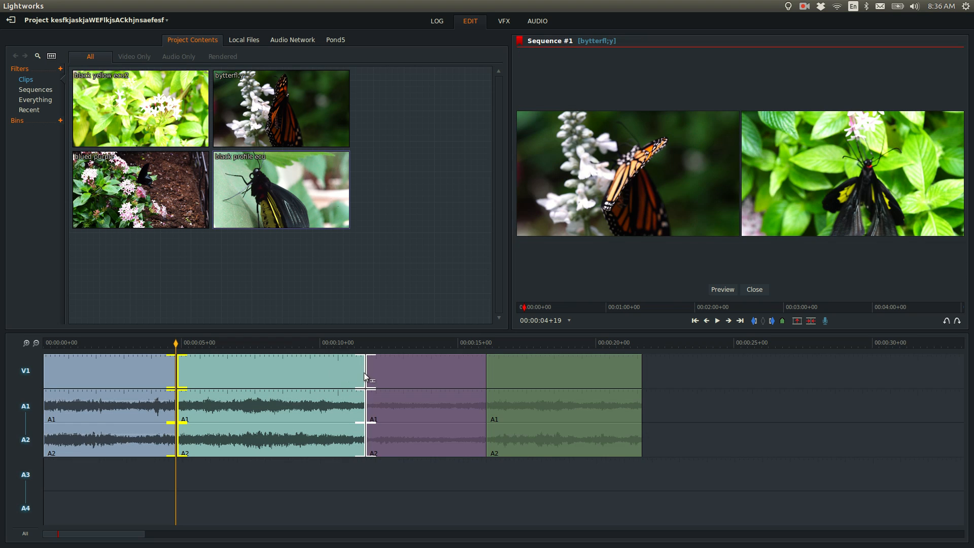
{"action": "left_click", "coordinate": [364, 372]}
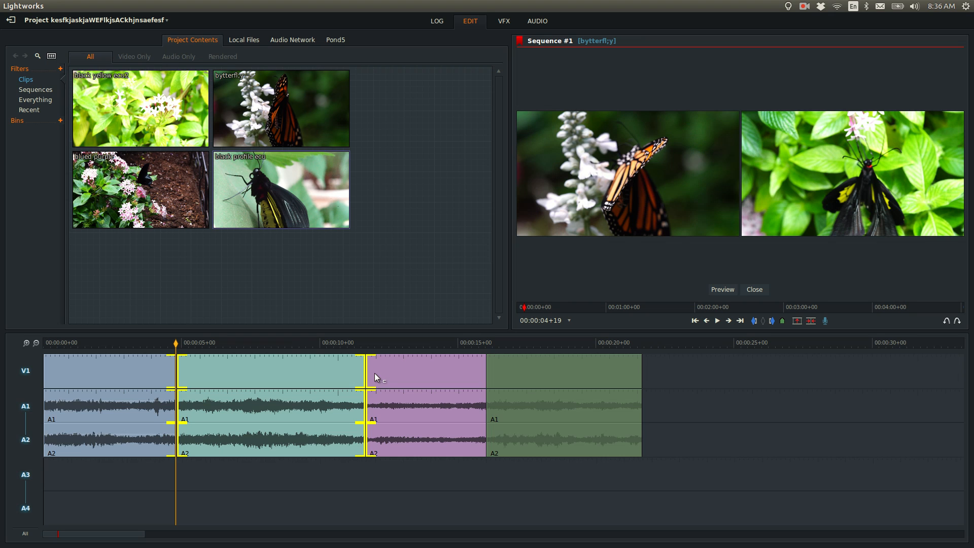
{"action": "left_click", "coordinate": [374, 372]}
{"action": "key", "text": "Left"}
{"action": "key", "text": "Left"}
{"action": "key", "text": "Left"}
{"action": "key", "text": "Left"}
{"action": "key", "text": "Left"}
{"action": "key", "text": "Left"}
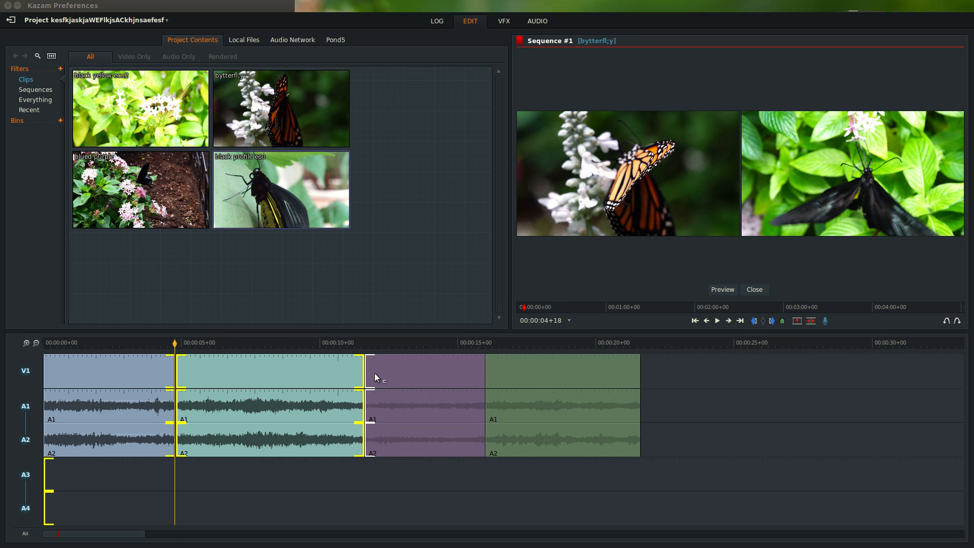
{"action": "key", "text": "Left"}
{"action": "key", "text": "Left"}
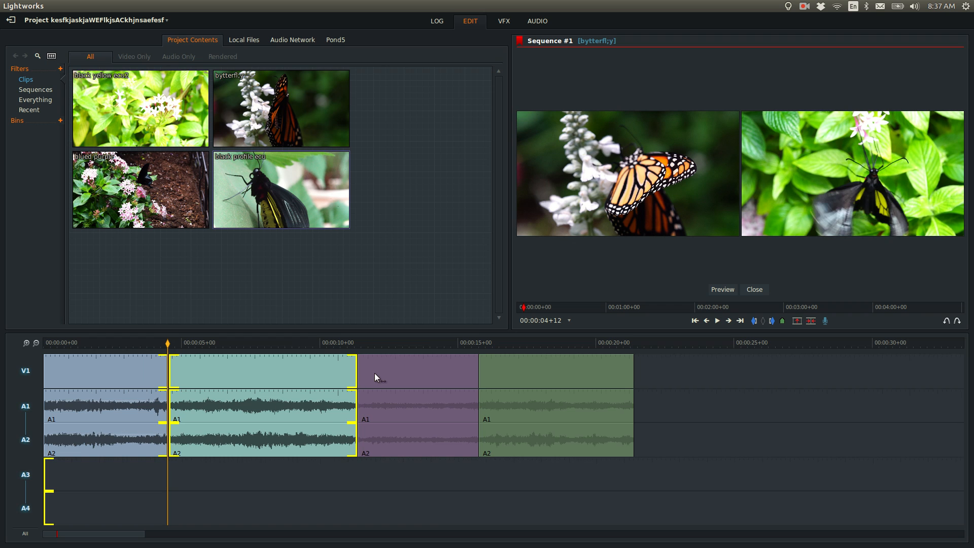
- Trim the same selection with reverse and forward playback, stop with the playhead at 00:00:05+05, and close trim mode
{"action": "key", "text": "j"}
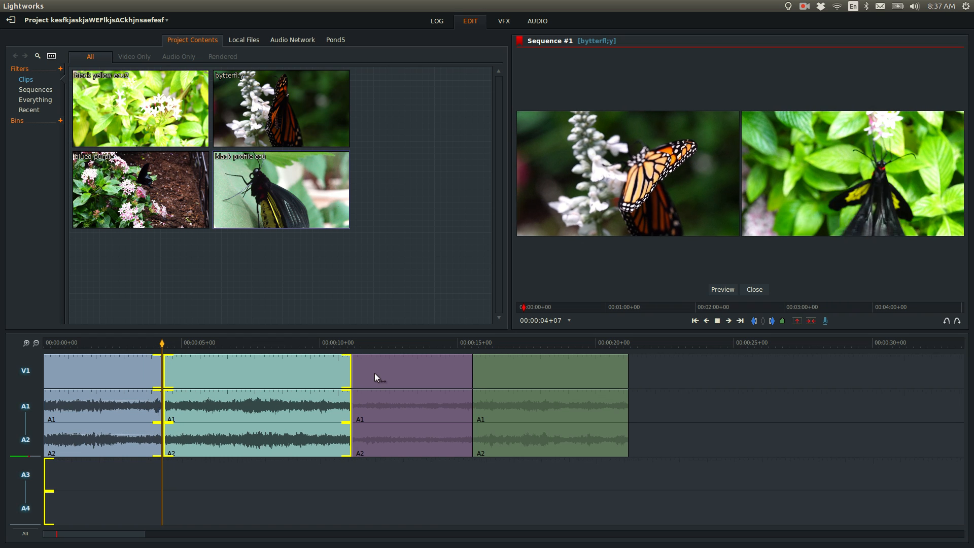
{"action": "key", "text": "k"}
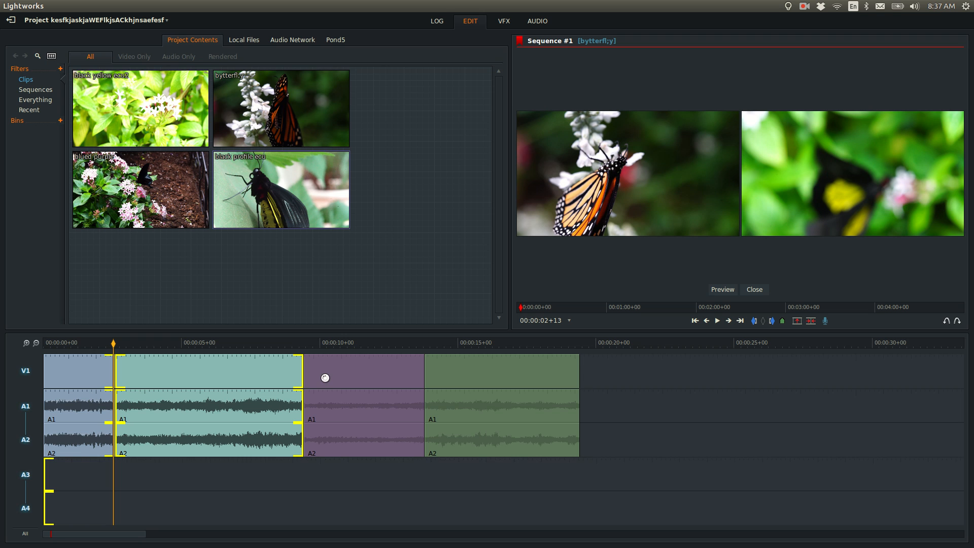
{"action": "key", "text": "l"}
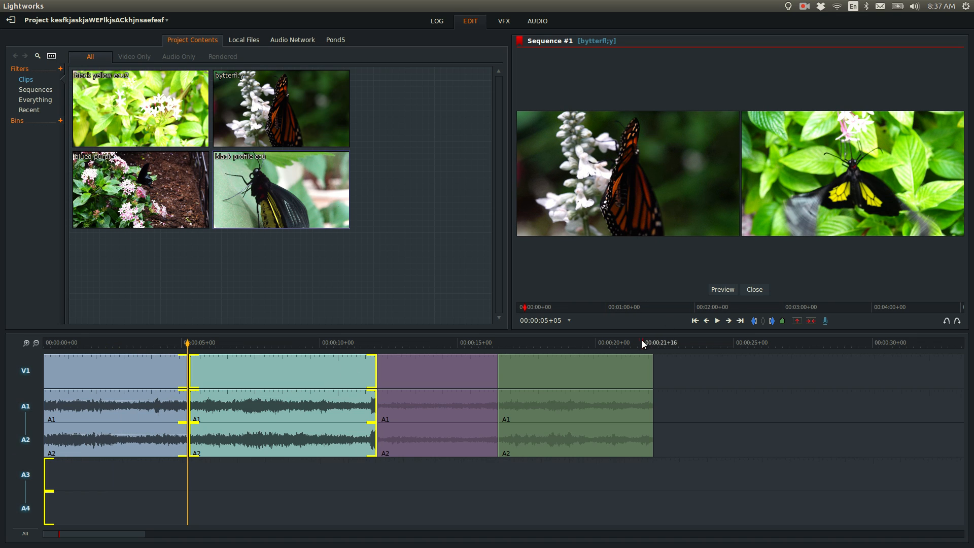
{"action": "left_click", "coordinate": [564, 374]}
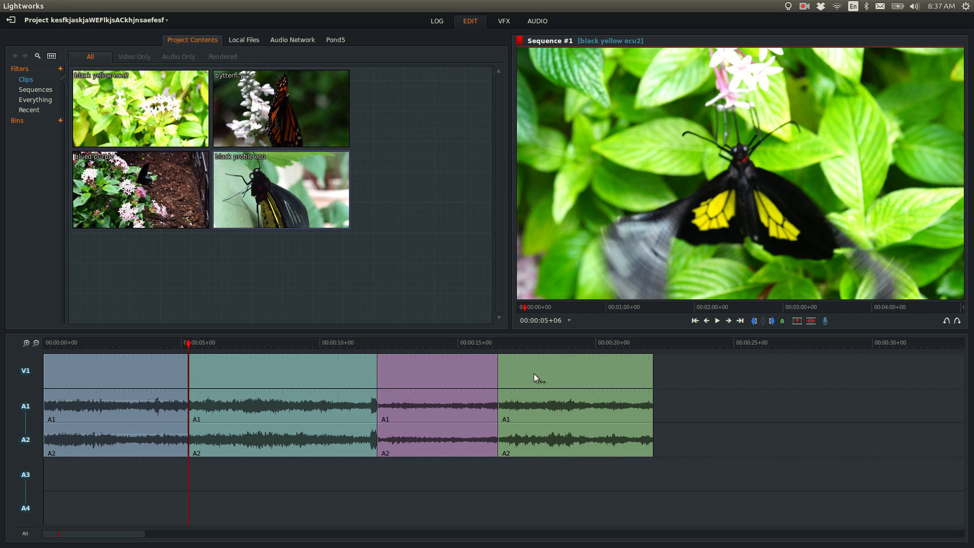
- Select all three cuts, then deselect the start of black yellow ecu2 and the cut between blued purple and black profile ecu
{"action": "left_click", "coordinate": [500, 373]}
{"action": "left_click", "coordinate": [498, 373]}
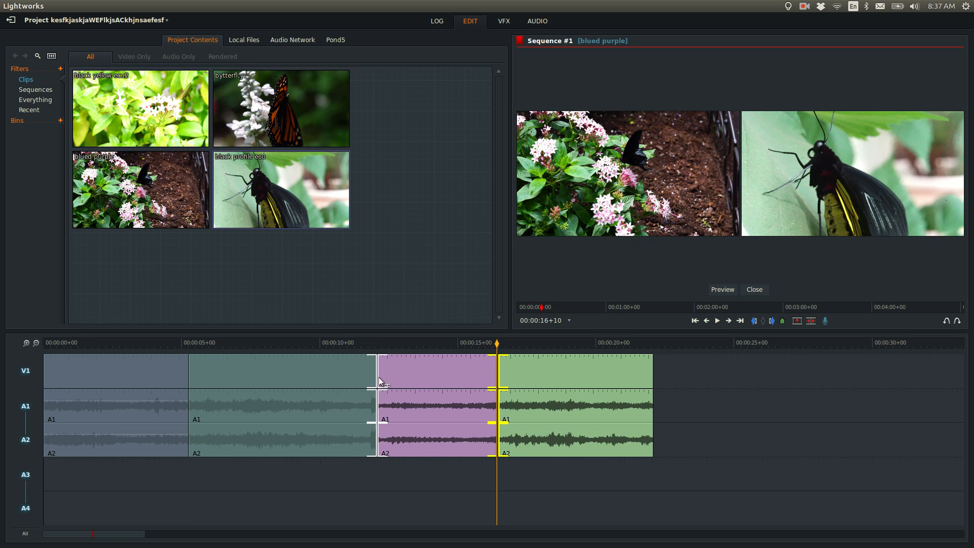
{"action": "left_click", "coordinate": [379, 380]}
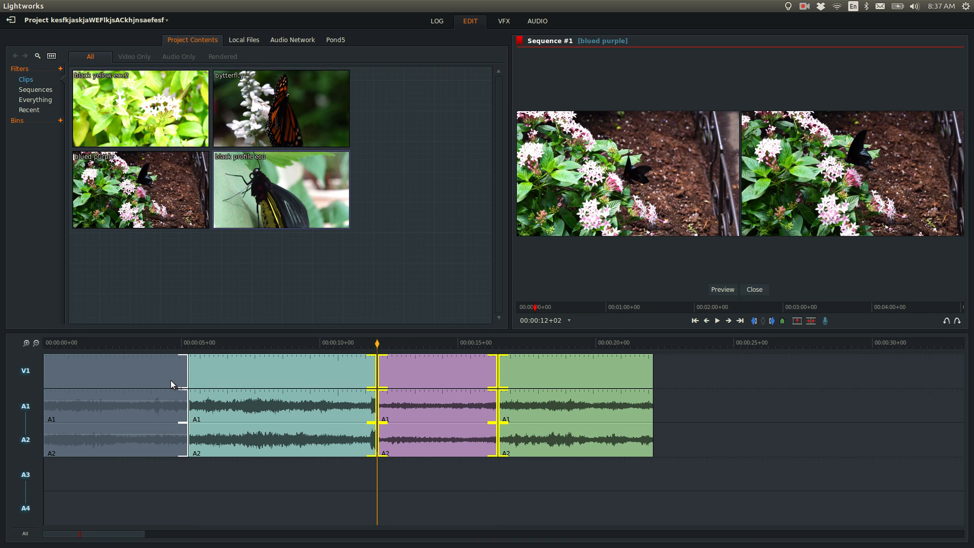
{"action": "left_click", "coordinate": [188, 374]}
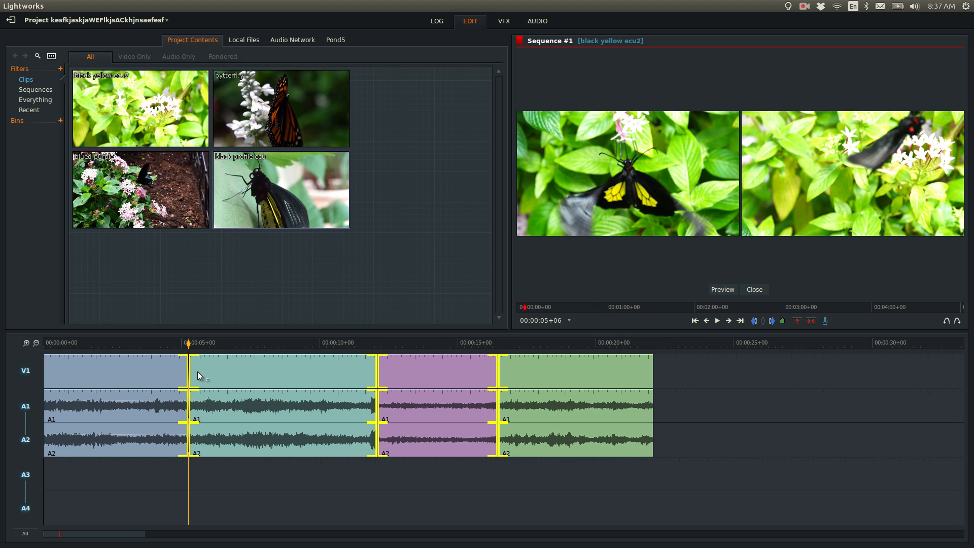
{"action": "left_click", "coordinate": [199, 373]}
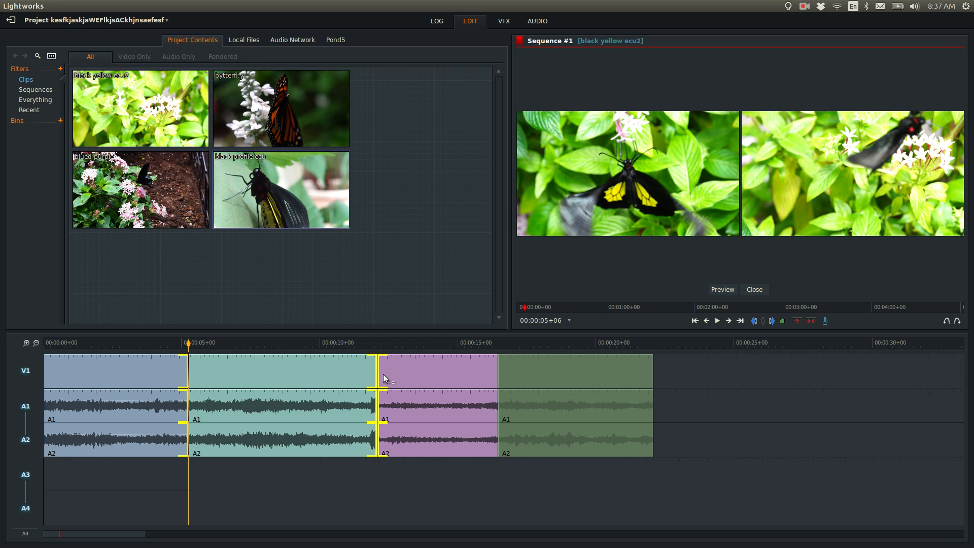
- Trim the selection with reverse and forward playback to 00:00:03+19, then extend the end of bytterfl;y to close the gap before black yellow ecu2
{"action": "key", "text": "j"}
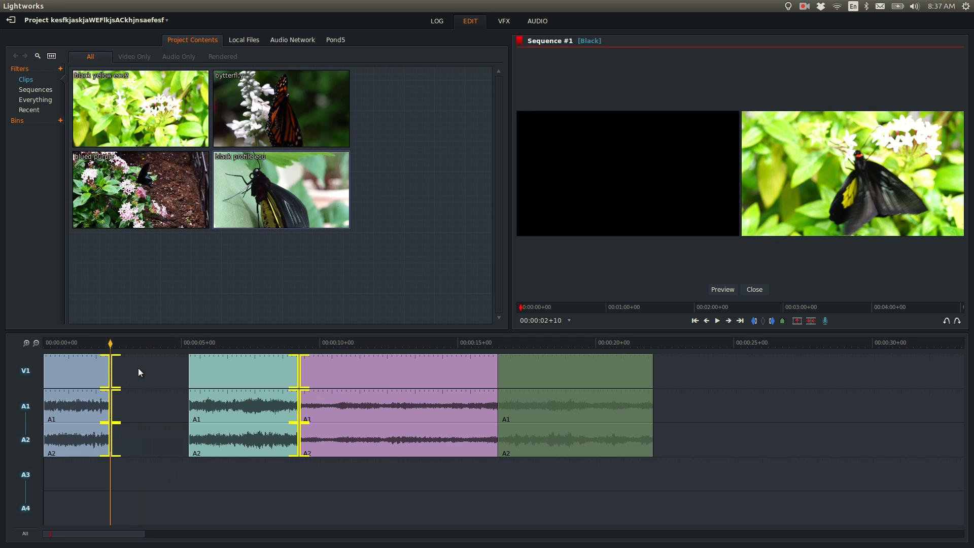
{"action": "key", "text": "l"}
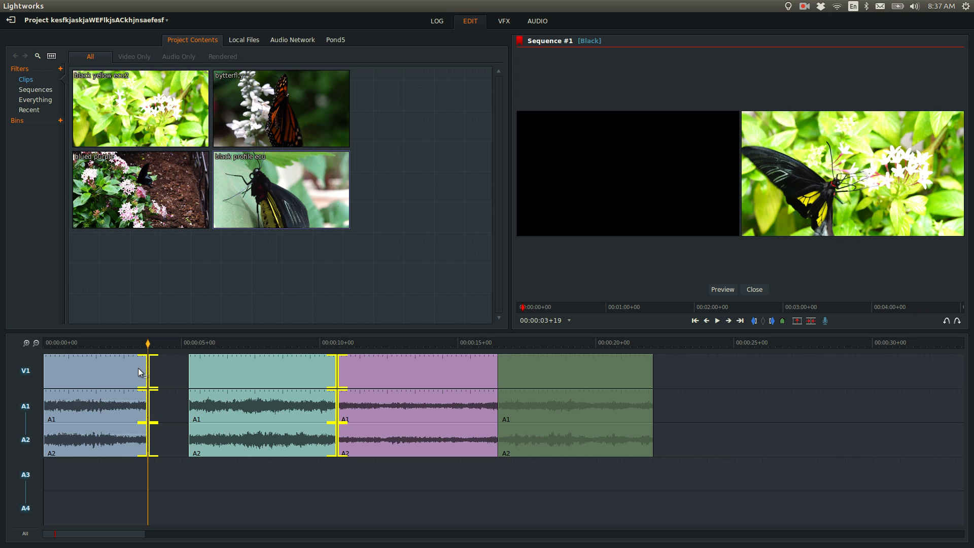
{"action": "key", "text": "Escape"}
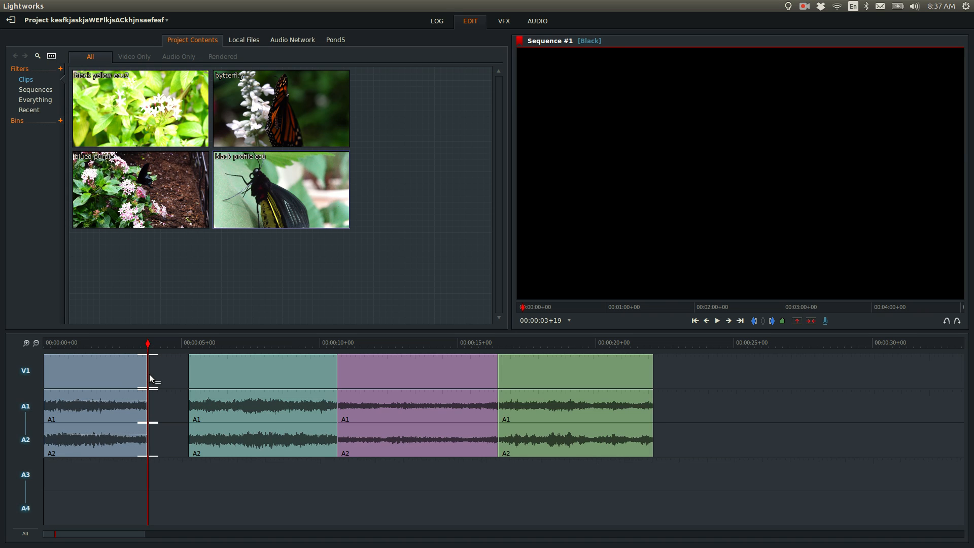
{"action": "left_click_drag", "start_coordinate": [166, 373], "coordinate": [203, 376]}
{"action": "key", "text": "Escape"}
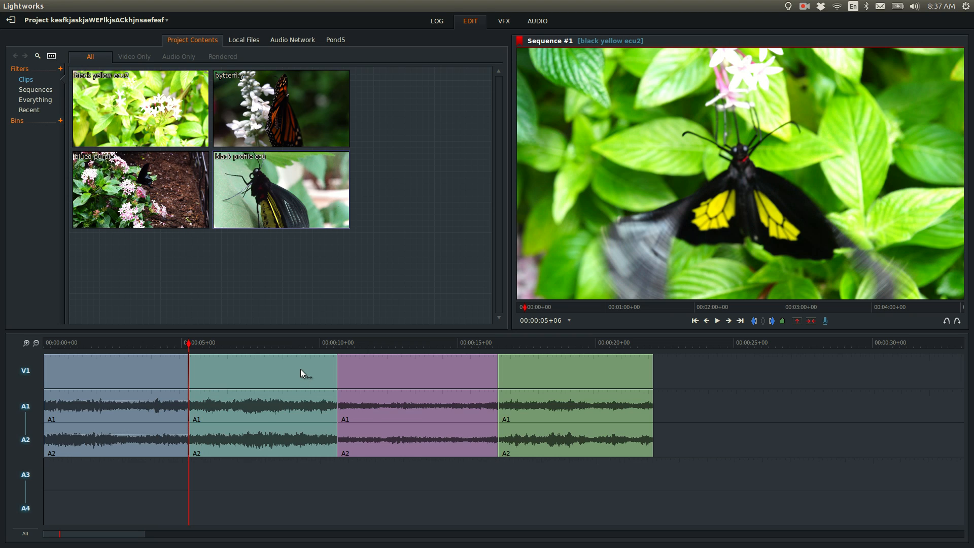
- Roll the cut between black yellow ecu2 and blued purple earlier to 00:00:10+05, then deselect the blued purple side
{"action": "left_click", "coordinate": [337, 368]}
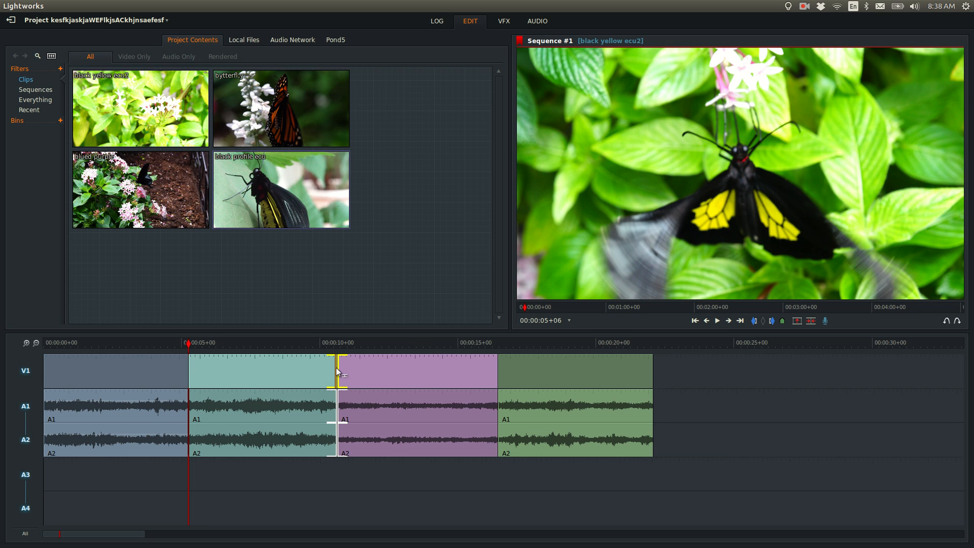
{"action": "mouse_move", "coordinate": [337, 371]}
{"action": "left_mouse_down"}
{"action": "mouse_move", "coordinate": [315, 375]}
{"action": "mouse_move", "coordinate": [358, 370]}
{"action": "mouse_move", "coordinate": [325, 372]}
{"action": "left_mouse_up"}
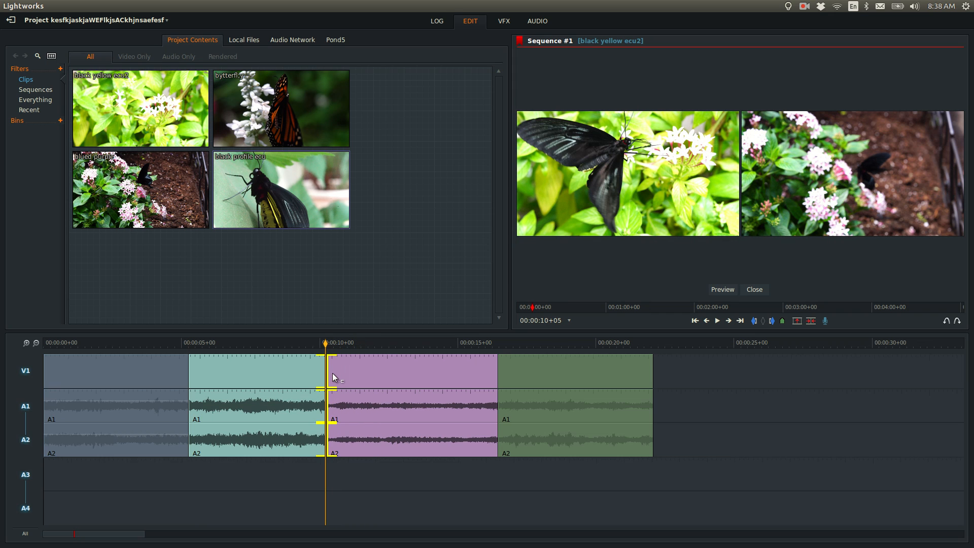
{"action": "left_click", "coordinate": [333, 373]}
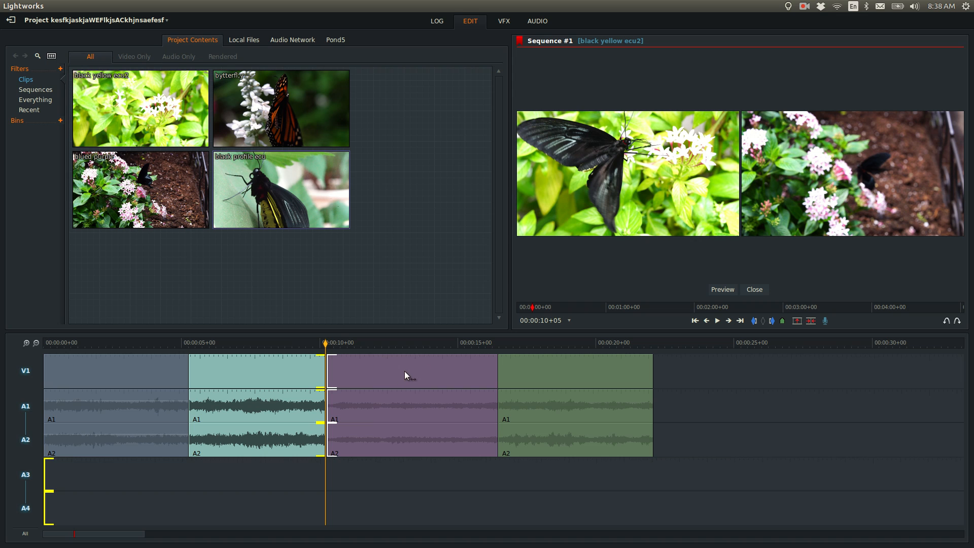
- Trim the end of black yellow ecu2 back frame by frame to 00:00:09+16
{"action": "key", "text": "Left"}
{"action": "key", "text": "Left"}
{"action": "key", "text": "Left"}
{"action": "key", "text": "Left"}
{"action": "key", "text": "Left"}
{"action": "key", "text": "Left"}
{"action": "key", "text": "Left"}
{"action": "key", "text": "Left"}
{"action": "key", "text": "Left"}
{"action": "key", "text": "Left"}
{"action": "key", "text": "Left"}
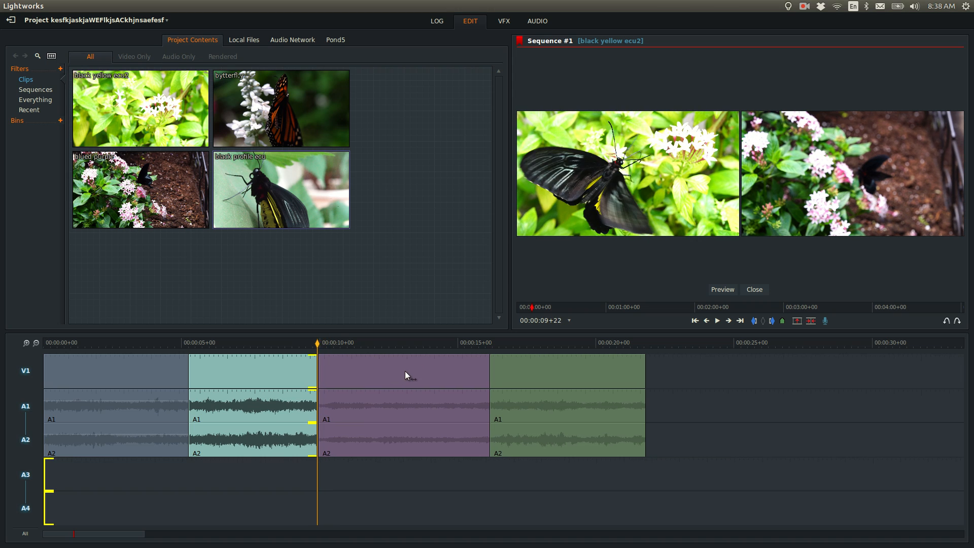
{"action": "key", "text": "Right"}
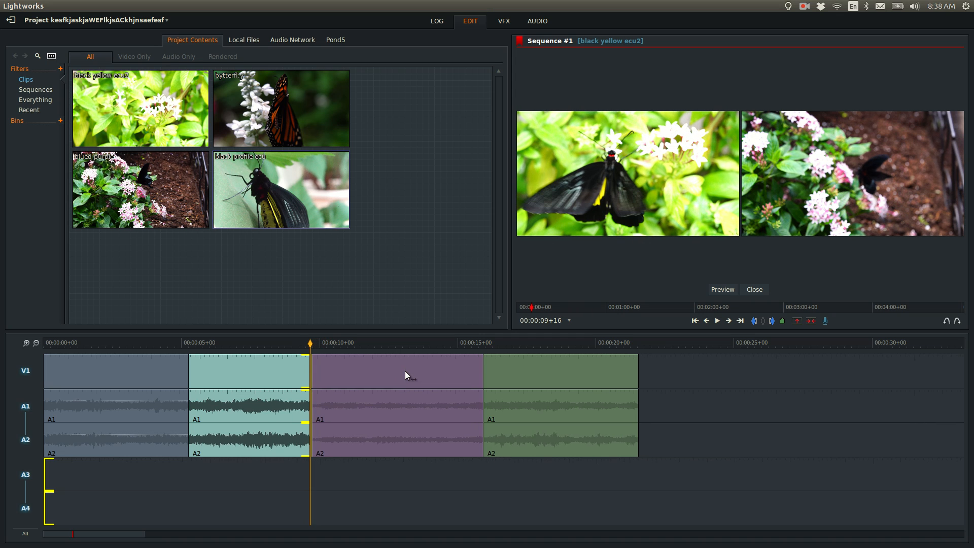
- Extend the end of black yellow ecu2 frame by frame to 00:00:09+22 and close the trim view
{"action": "key", "text": "Right"}
{"action": "key", "text": "Right"}
{"action": "key", "text": "Right"}
{"action": "left_click", "coordinate": [755, 289]}
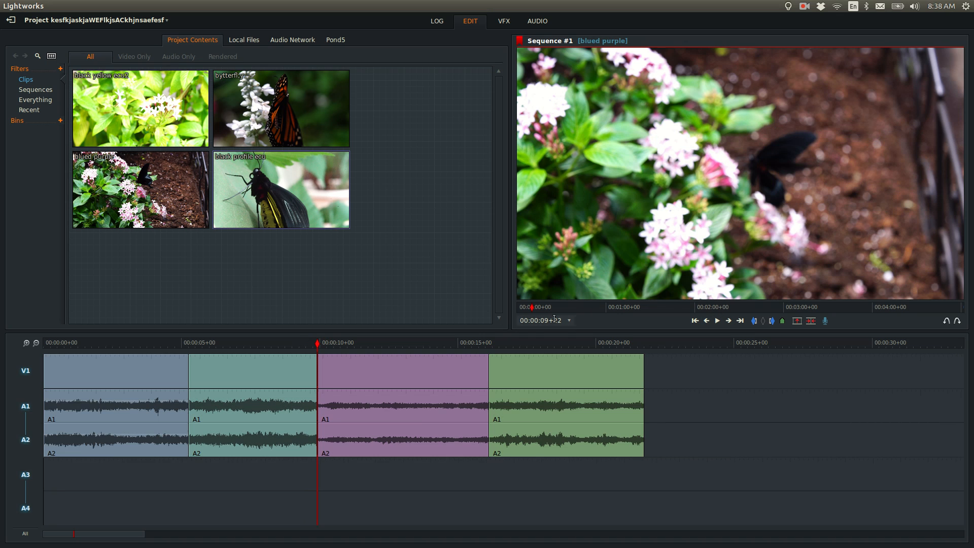
- Select only the start of blued purple at its cut with black yellow ecu2 and extend it earlier frame by frame
{"action": "left_click", "coordinate": [318, 372]}
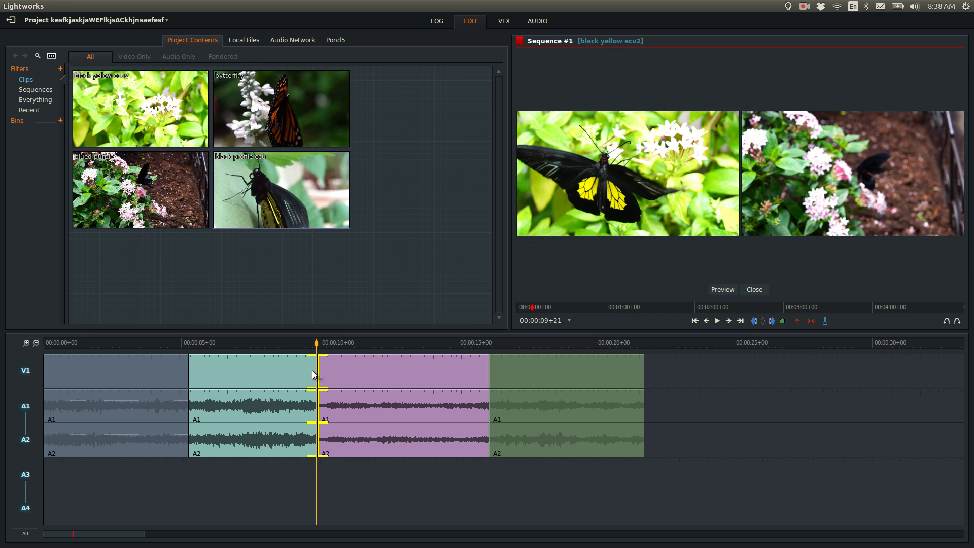
{"action": "left_click", "coordinate": [307, 373]}
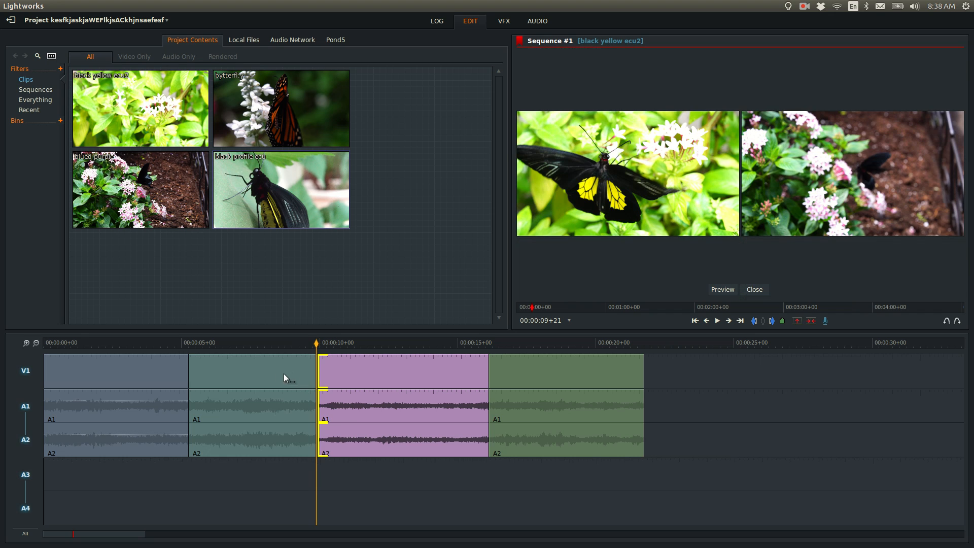
{"action": "key", "text": "Left"}
{"action": "key", "text": "Left"}
{"action": "key", "text": "Left"}
{"action": "key", "text": "Left"}
{"action": "key", "text": "Left"}
{"action": "key", "text": "Left"}
{"action": "key", "text": "Left"}
{"action": "key", "text": "Left"}
{"action": "key", "text": "Left"}
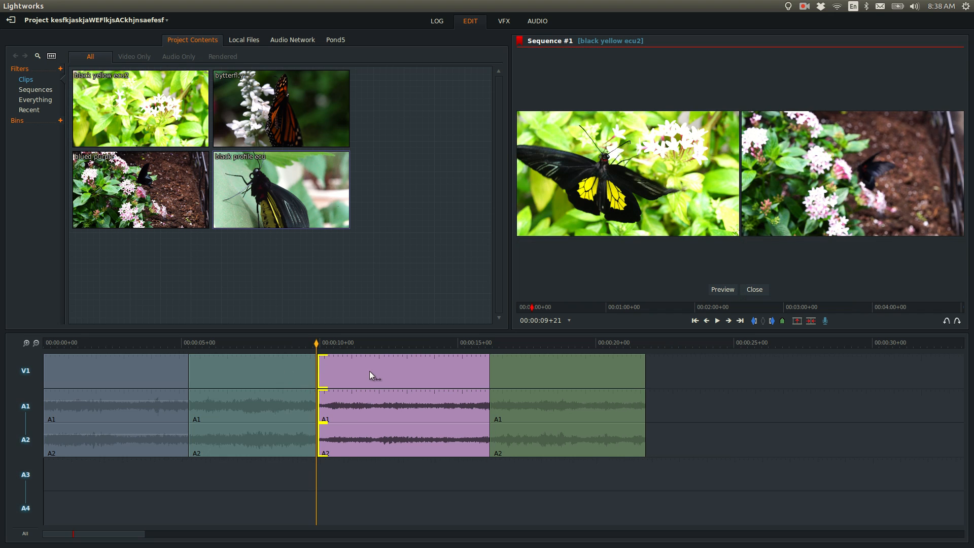
{"action": "key", "text": "Left"}
{"action": "key", "text": "Left"}
{"action": "key", "text": "Left"}
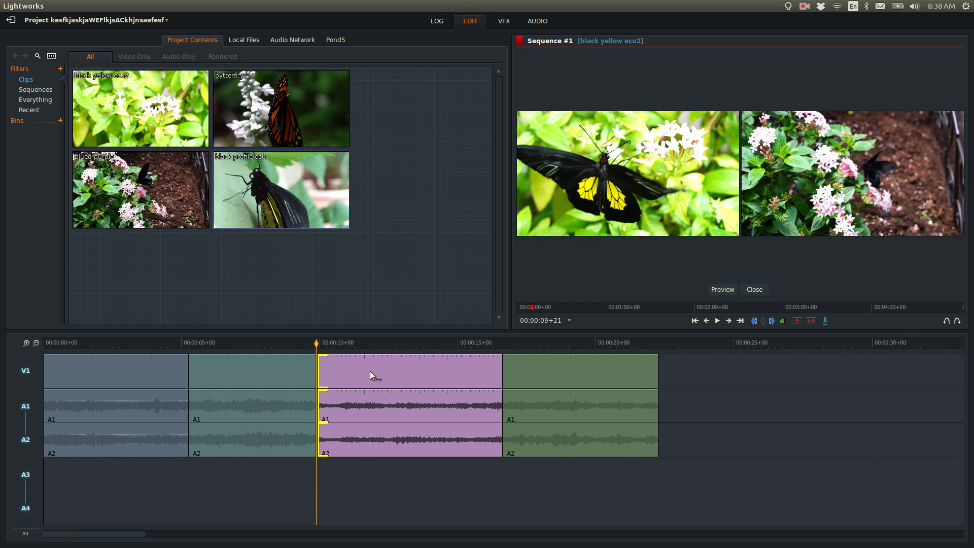
- Trim the start of blued purple with reverse and forward playback, stop, and leave trimming
{"action": "key", "text": "j"}
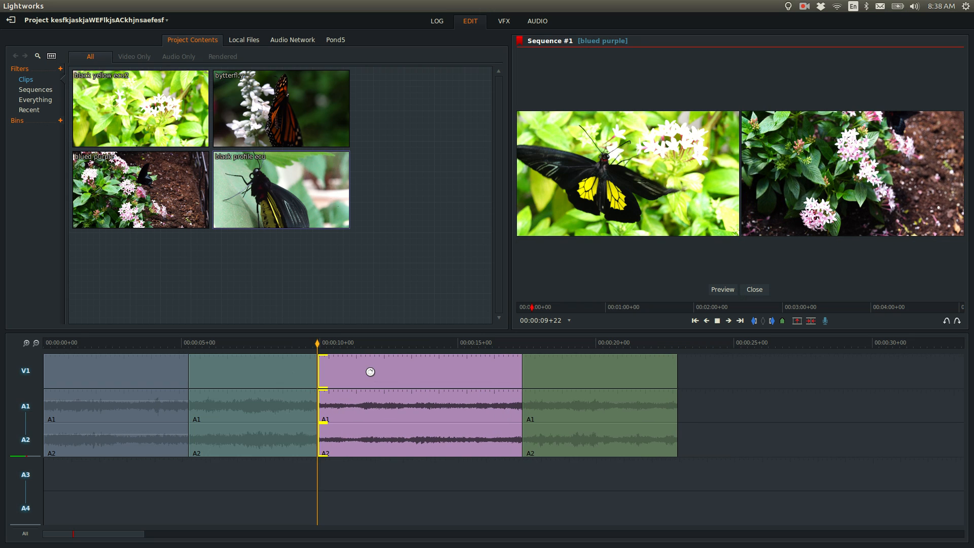
{"action": "key", "text": "l"}
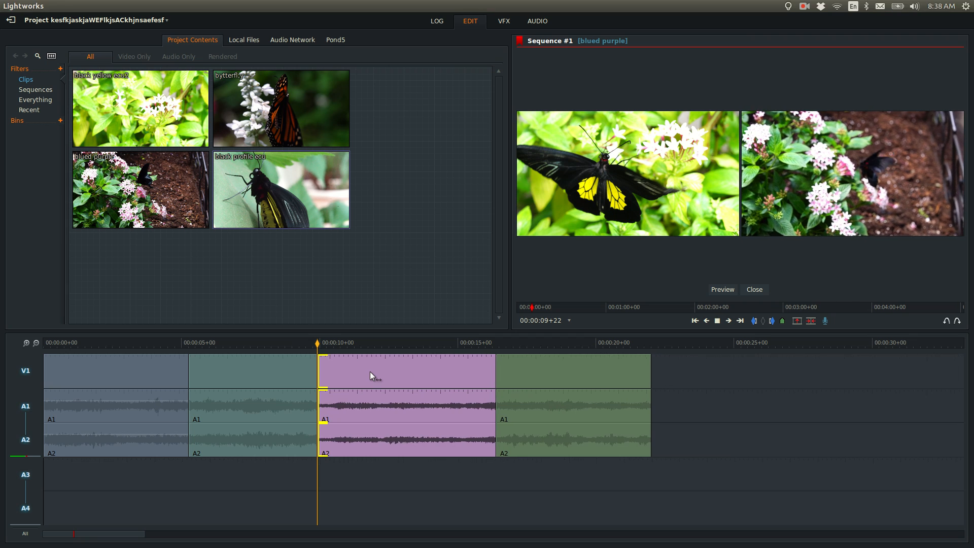
{"action": "key", "text": "k"}
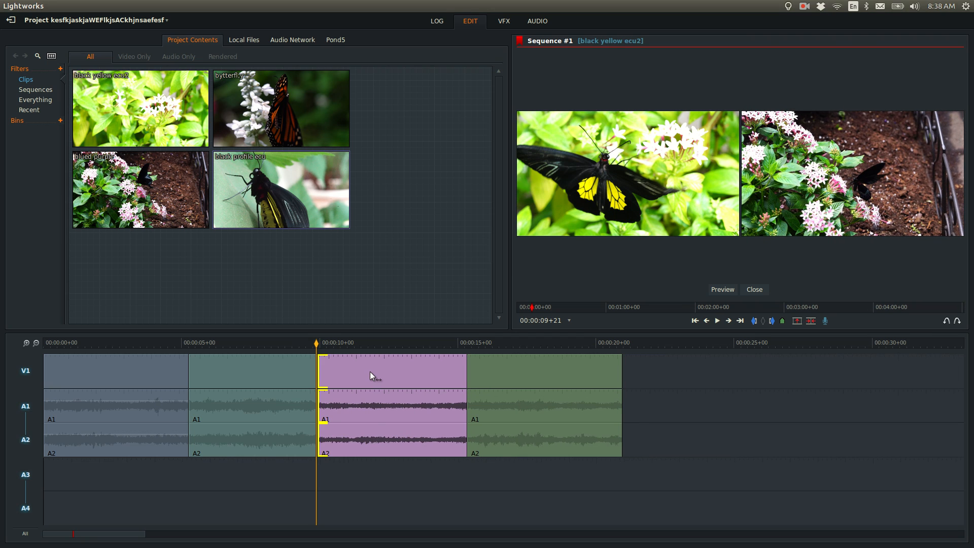
{"action": "key", "text": "Escape"}
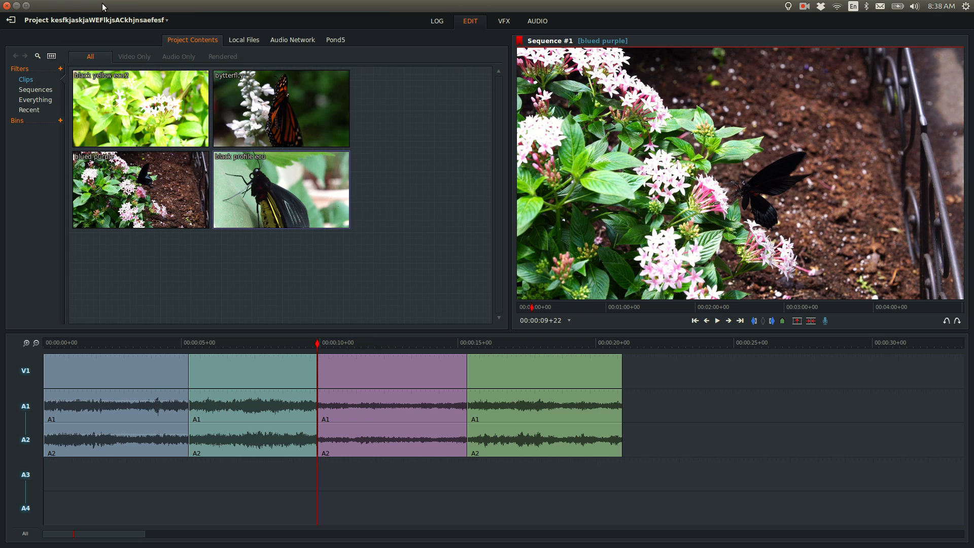
- Add one video track and one audio track to the sequence
{"action": "right_click", "coordinate": [363, 344]}
{"action": "mouse_move", "coordinate": [382, 369]}
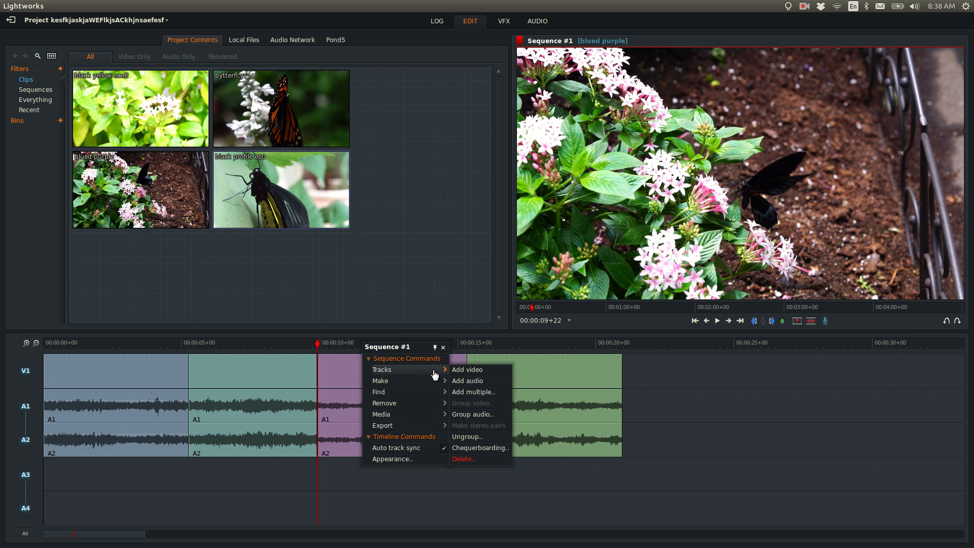
{"action": "left_click", "coordinate": [479, 368]}
{"action": "right_click", "coordinate": [344, 344]}
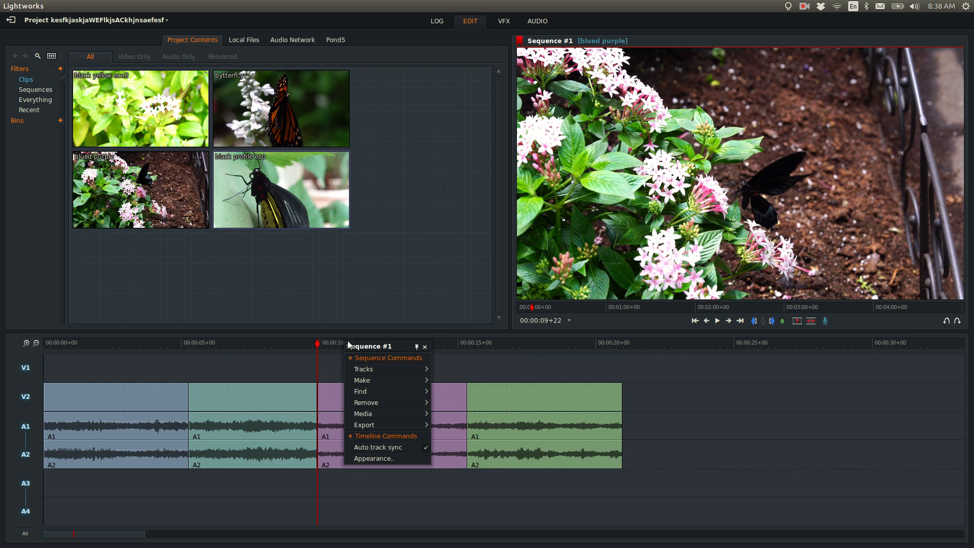
{"action": "mouse_move", "coordinate": [371, 370]}
{"action": "left_click", "coordinate": [461, 381]}
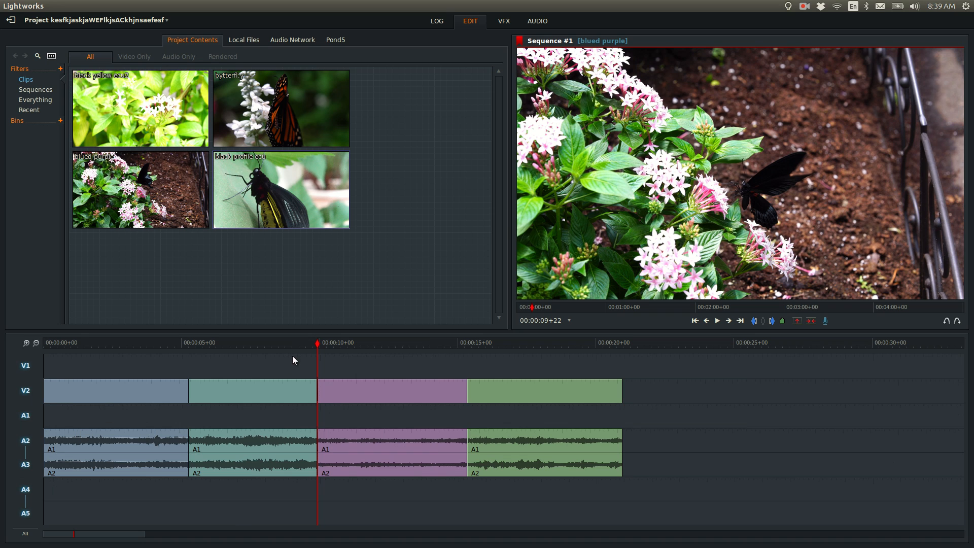
- Move the black yellow ecu2 video segment up to track V1 and park the playhead at 00:00:08+21
{"action": "left_click_drag", "start_coordinate": [302, 343], "coordinate": [287, 345]}
{"action": "left_click_drag", "start_coordinate": [275, 399], "coordinate": [288, 343]}
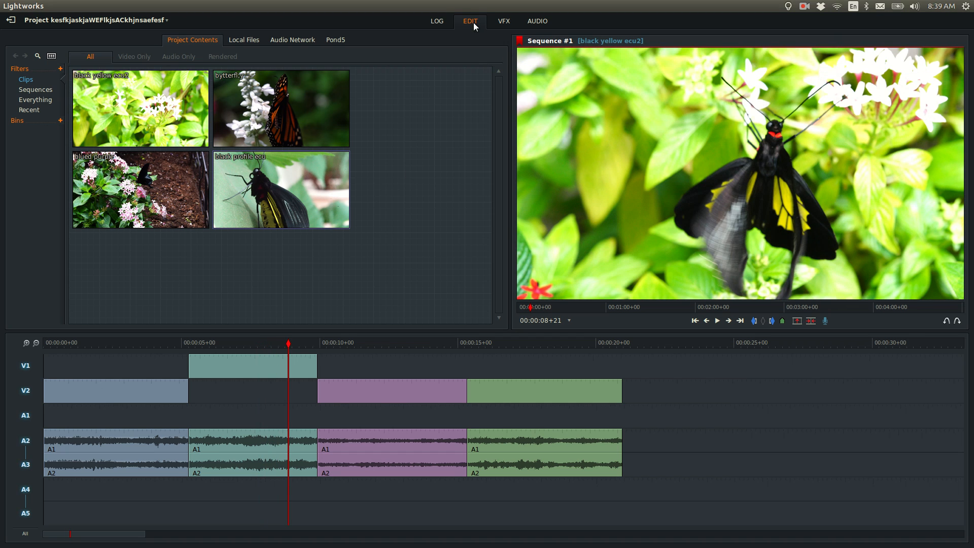
- Switch to the VFX workspace, expand the Colour Correction settings of black yellow ecu2, and park the playhead at 00:00:07+19
{"action": "left_click", "coordinate": [504, 23]}
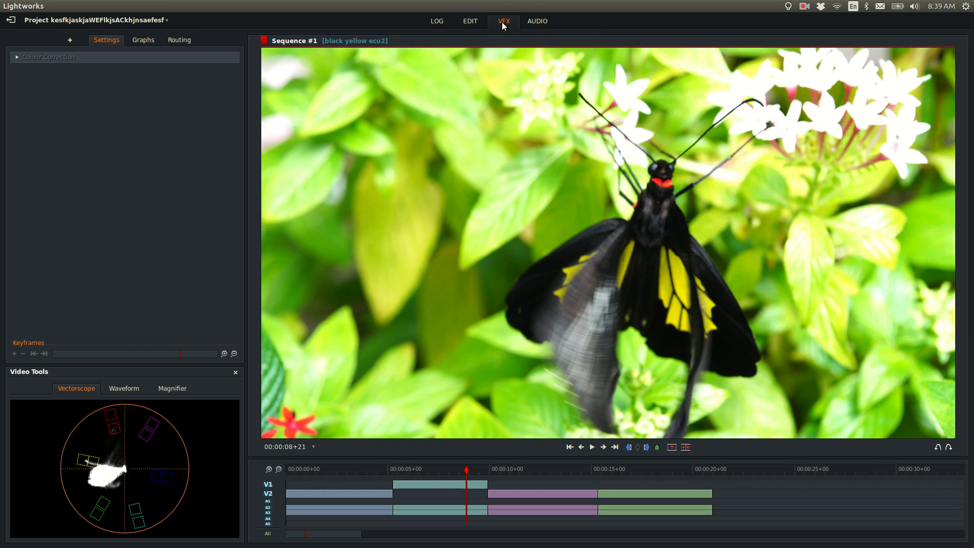
{"action": "left_click", "coordinate": [445, 470]}
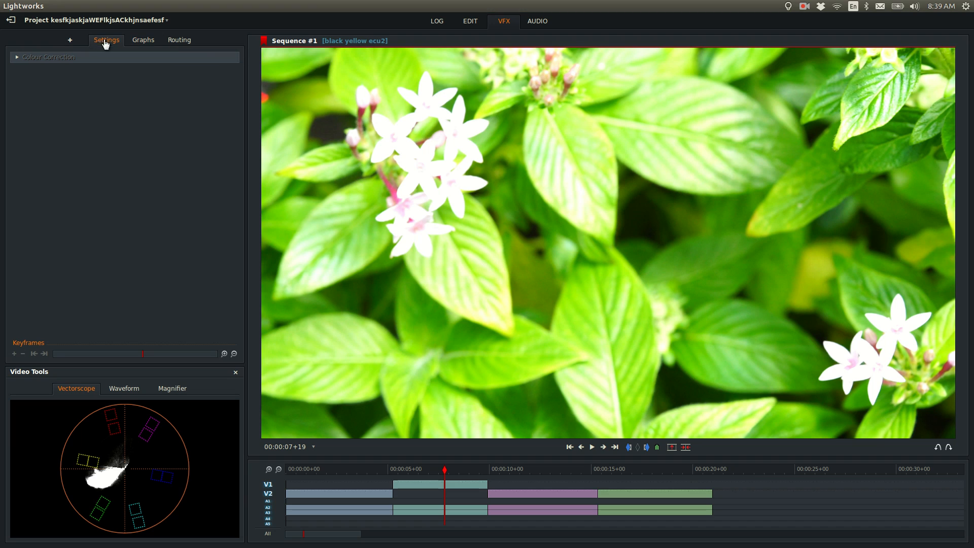
{"action": "mouse_move", "coordinate": [456, 469]}
{"action": "left_mouse_down"}
{"action": "mouse_move", "coordinate": [531, 468]}
{"action": "mouse_move", "coordinate": [470, 466]}
{"action": "left_mouse_up"}
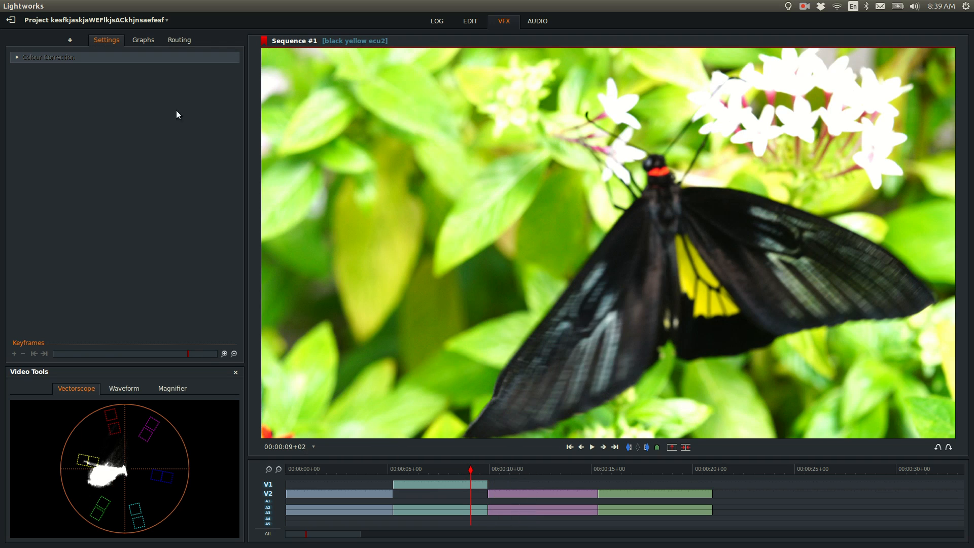
{"action": "left_click", "coordinate": [17, 56]}
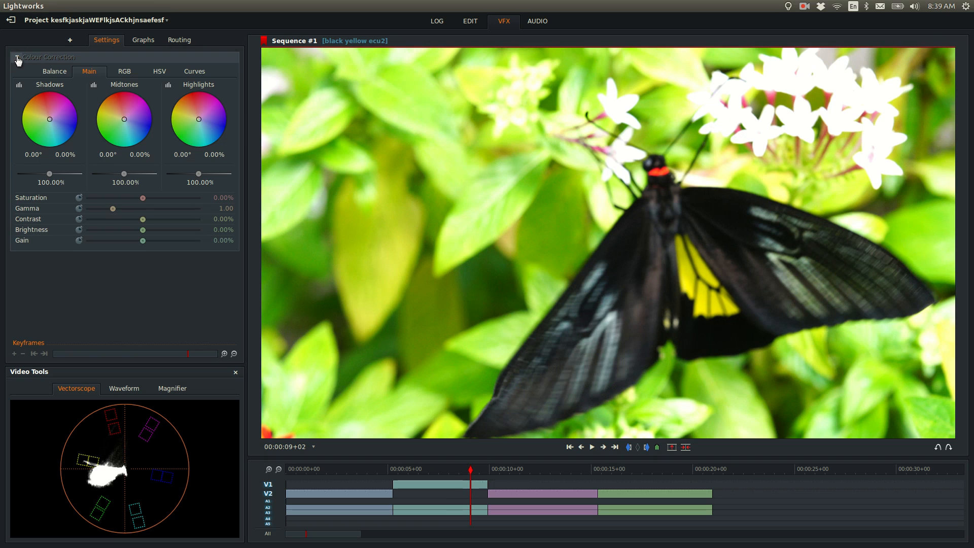
{"action": "mouse_move", "coordinate": [459, 469]}
{"action": "left_mouse_down"}
{"action": "mouse_move", "coordinate": [523, 473]}
{"action": "mouse_move", "coordinate": [443, 469]}
{"action": "left_mouse_up"}
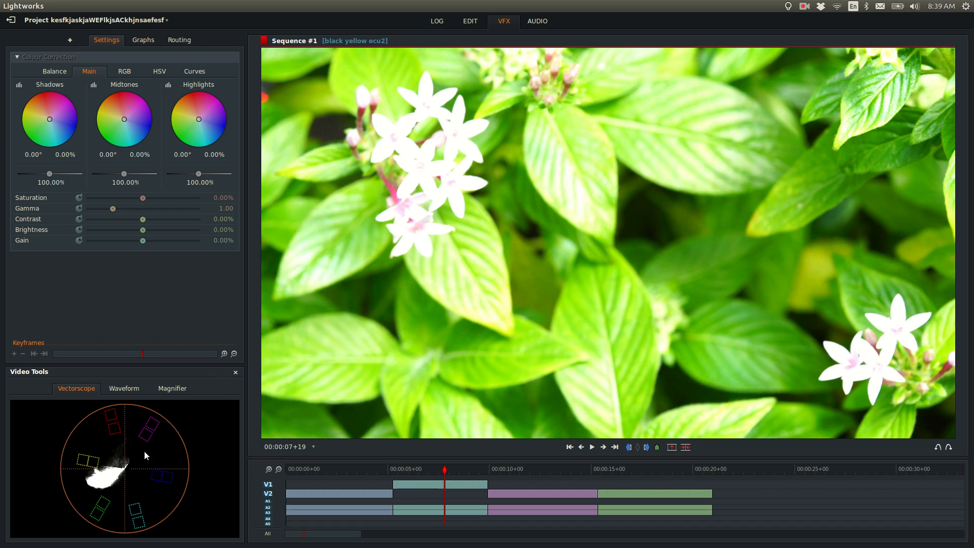
- Close and reopen the Video Tools, and view the waveform, the magnifier and the vectorscope
{"action": "left_click", "coordinate": [236, 373]}
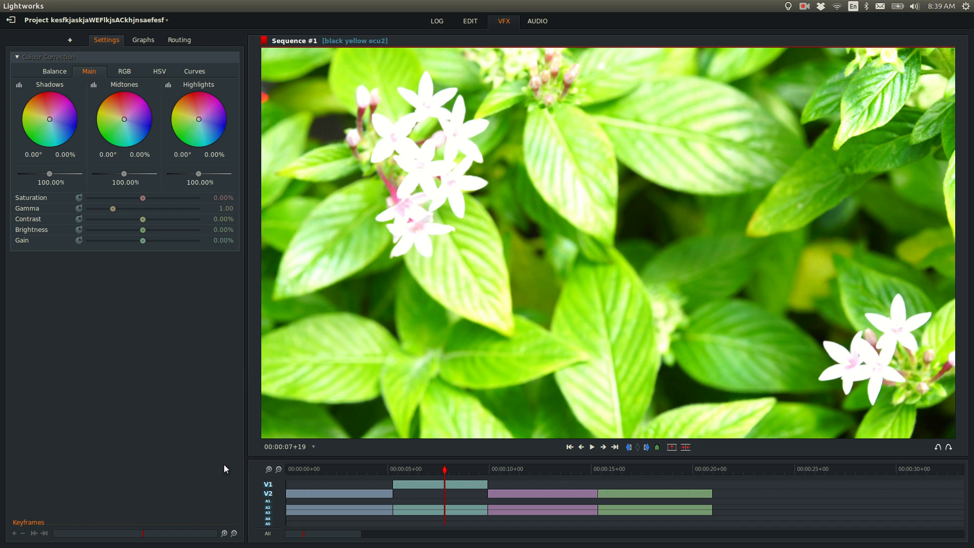
{"action": "right_click", "coordinate": [514, 445]}
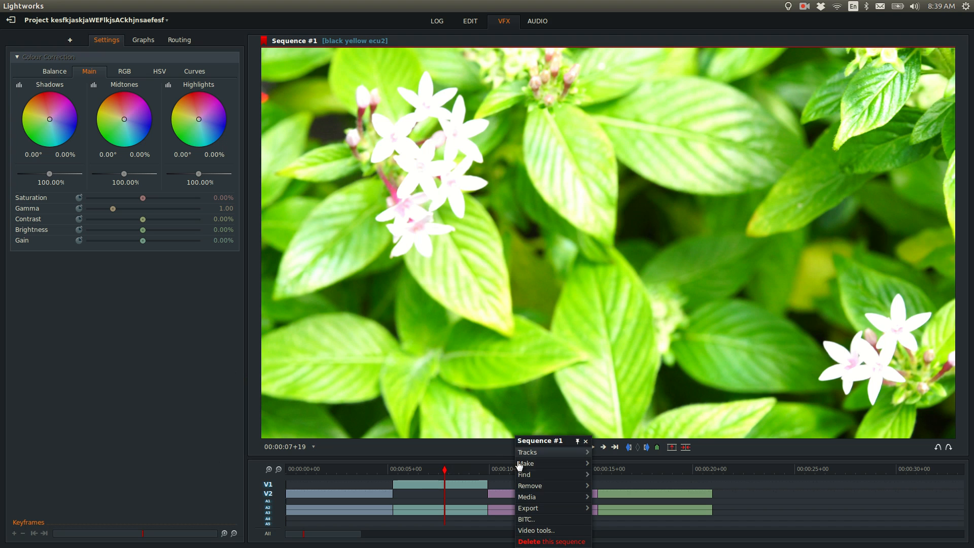
{"action": "left_click", "coordinate": [522, 530]}
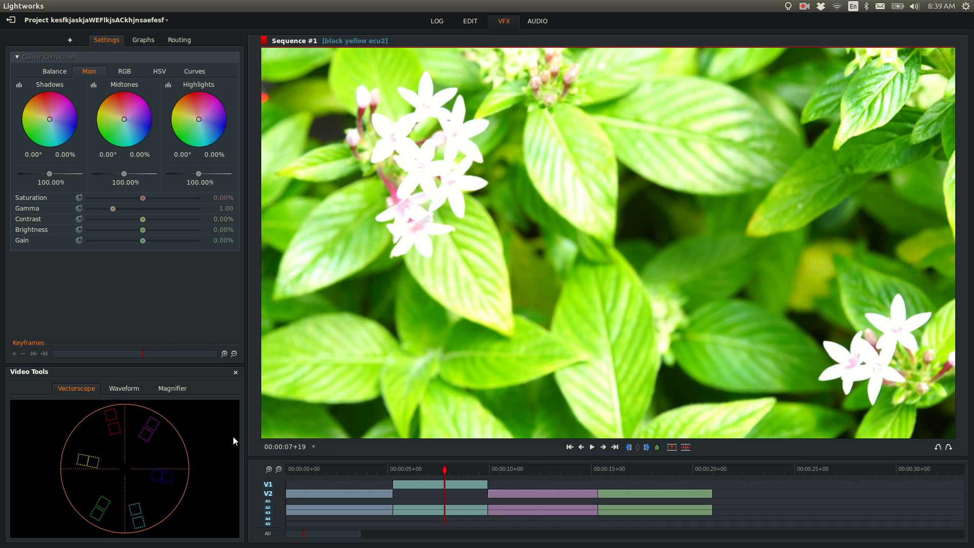
{"action": "left_click", "coordinate": [131, 394]}
{"action": "left_click", "coordinate": [162, 393]}
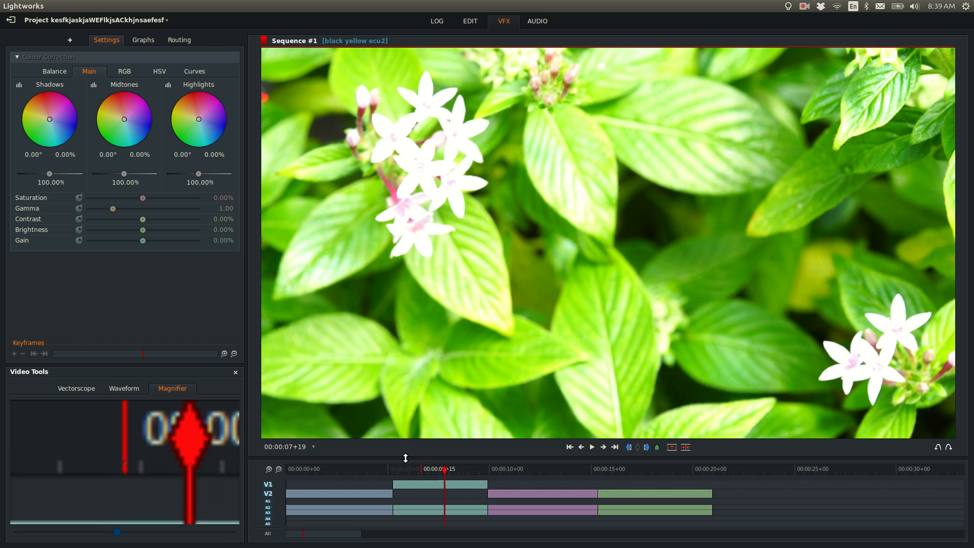
{"action": "left_click", "coordinate": [85, 388]}
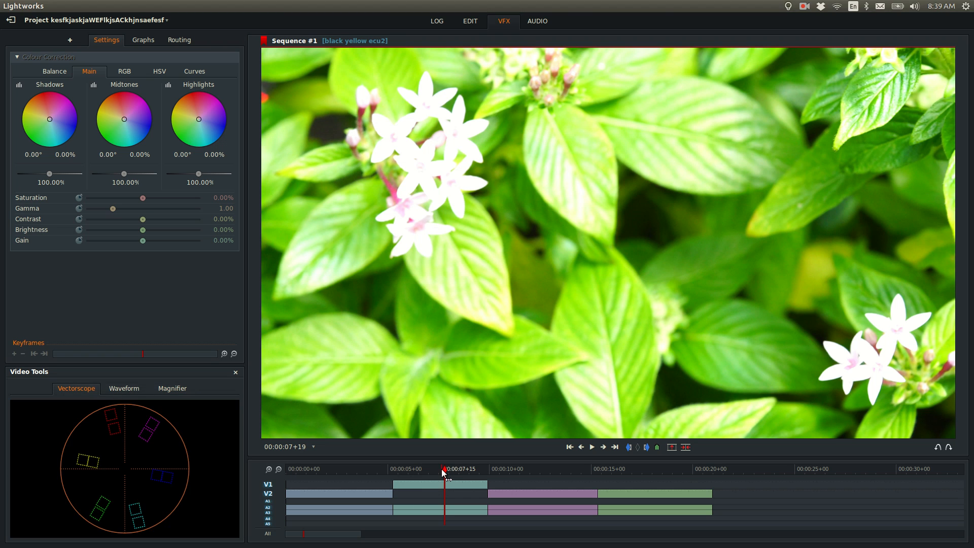
- At 00:00:07+13, set RGB contrast to red 42.99% and green 32.13%, and brightness to red -27.60% and green -11.31%
{"action": "left_click_drag", "start_coordinate": [444, 471], "coordinate": [438, 471]}
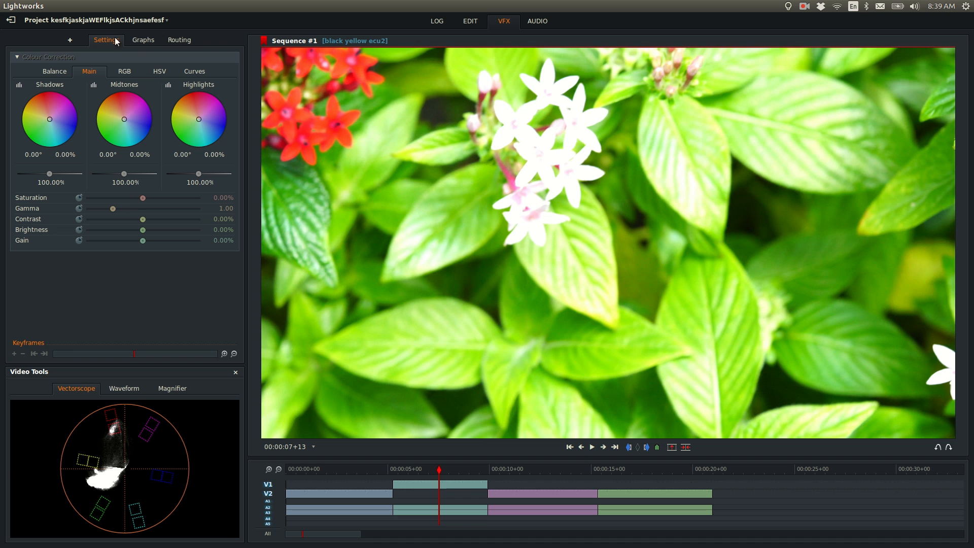
{"action": "left_click", "coordinate": [124, 71]}
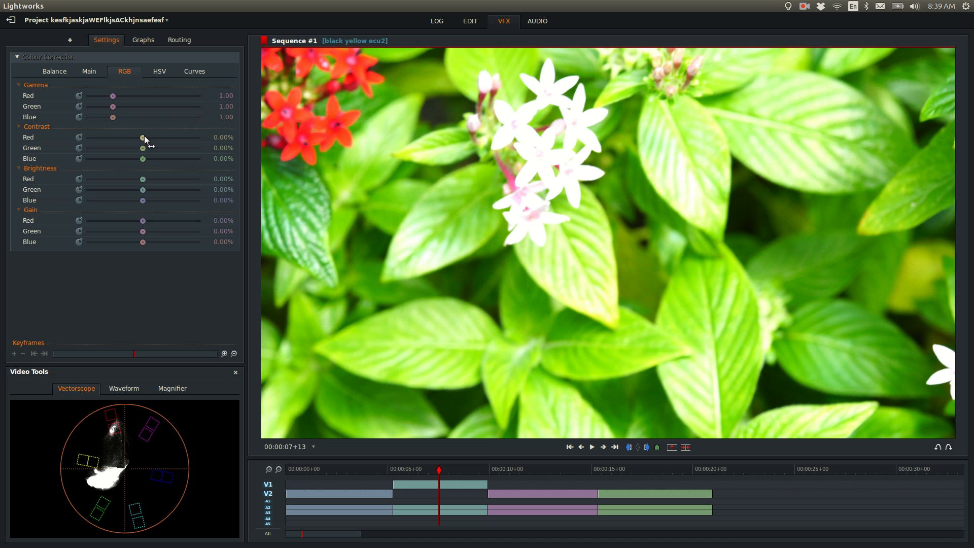
{"action": "left_click_drag", "start_coordinate": [144, 135], "coordinate": [160, 149]}
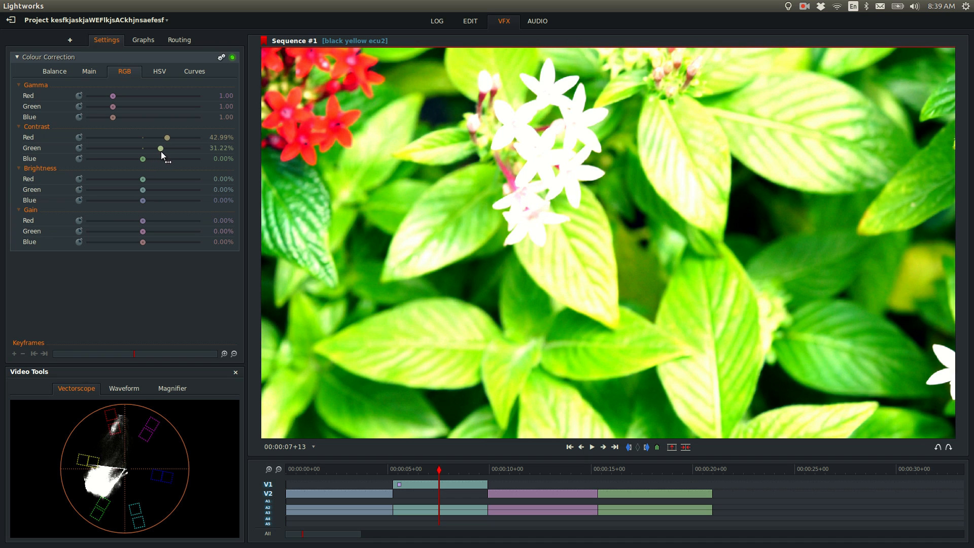
{"action": "mouse_move", "coordinate": [143, 189]}
{"action": "left_mouse_down"}
{"action": "mouse_move", "coordinate": [162, 190]}
{"action": "mouse_move", "coordinate": [127, 181]}
{"action": "left_mouse_up"}
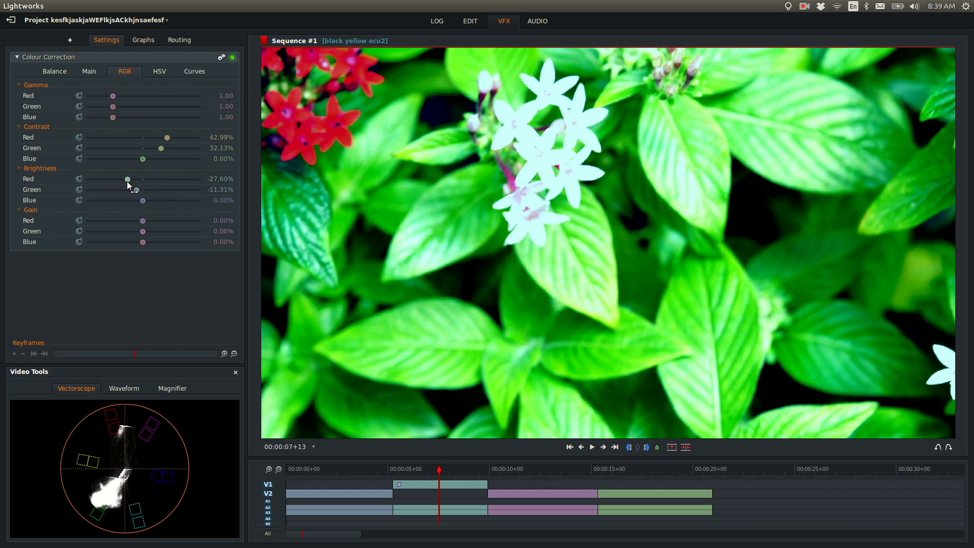
- Park the playhead at 00:00:08+12 and add a 3D DVE effect to the black yellow ecu2 segment on V1
{"action": "left_click_drag", "start_coordinate": [451, 469], "coordinate": [458, 469]}
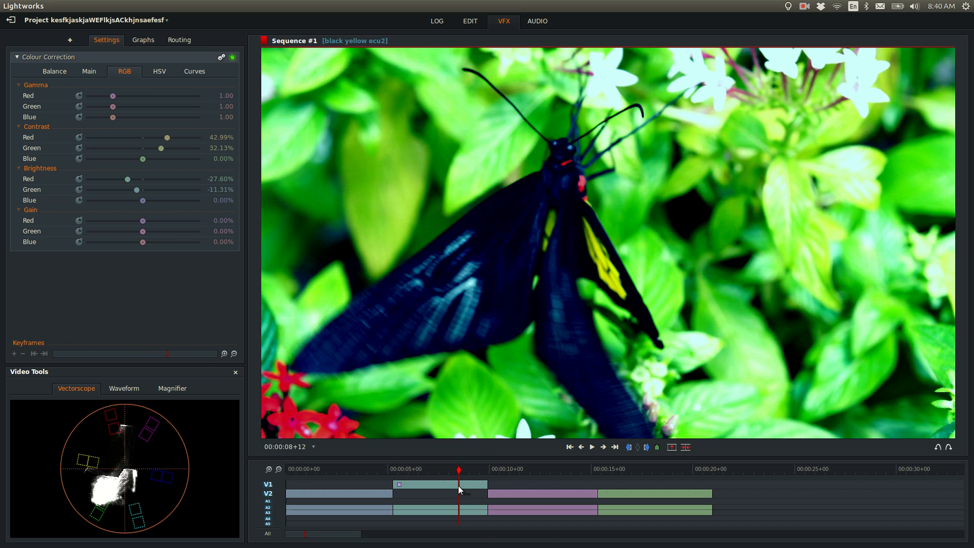
{"action": "right_click", "coordinate": [459, 486]}
{"action": "left_click", "coordinate": [486, 387]}
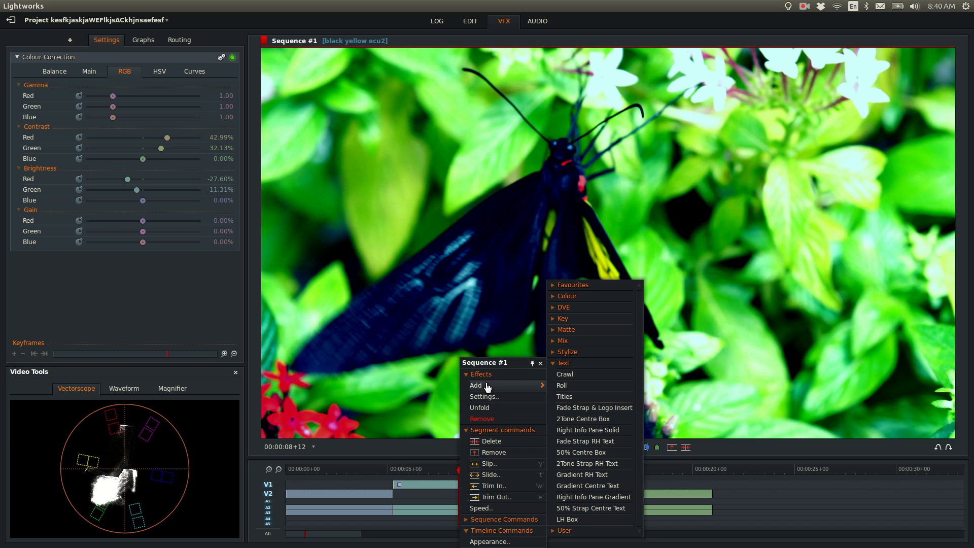
{"action": "left_click", "coordinate": [554, 364]}
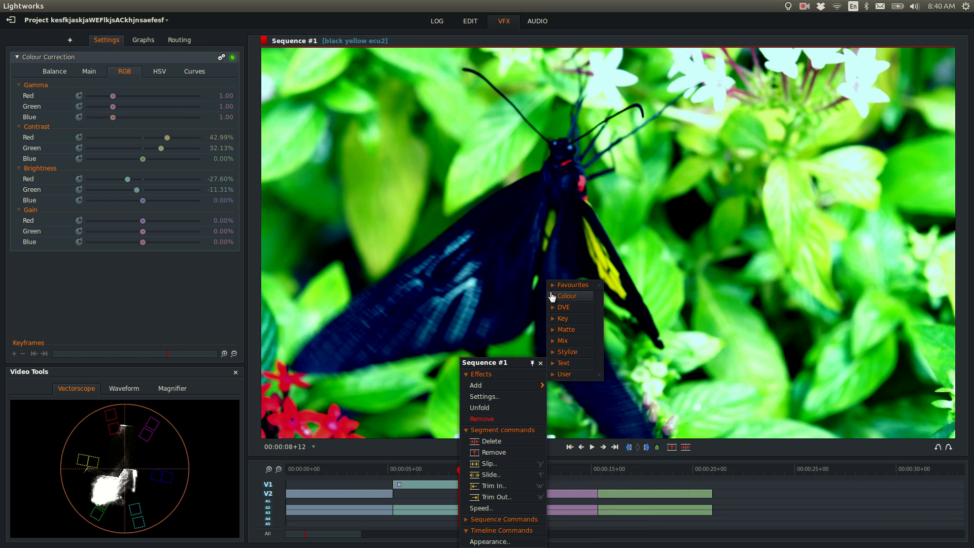
{"action": "left_click", "coordinate": [555, 307]}
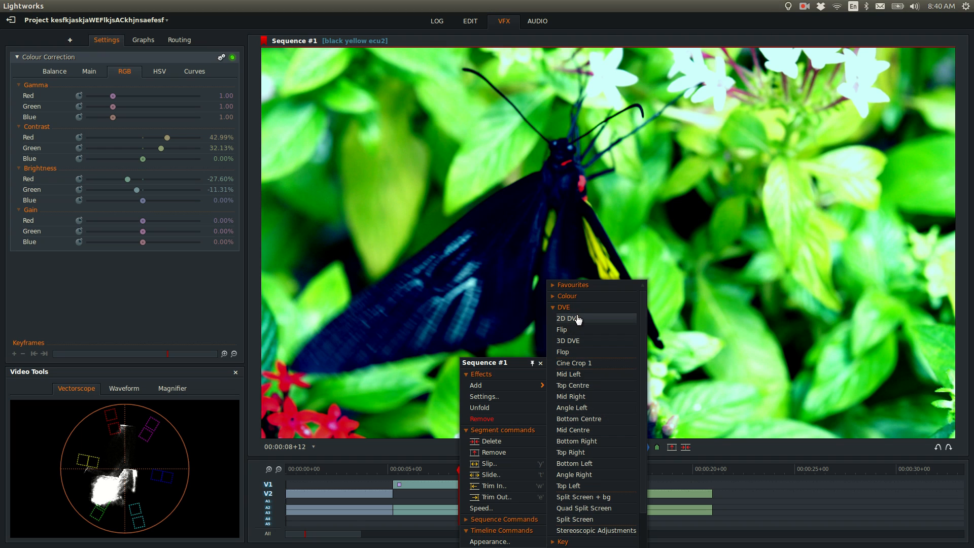
{"action": "left_click", "coordinate": [560, 307]}
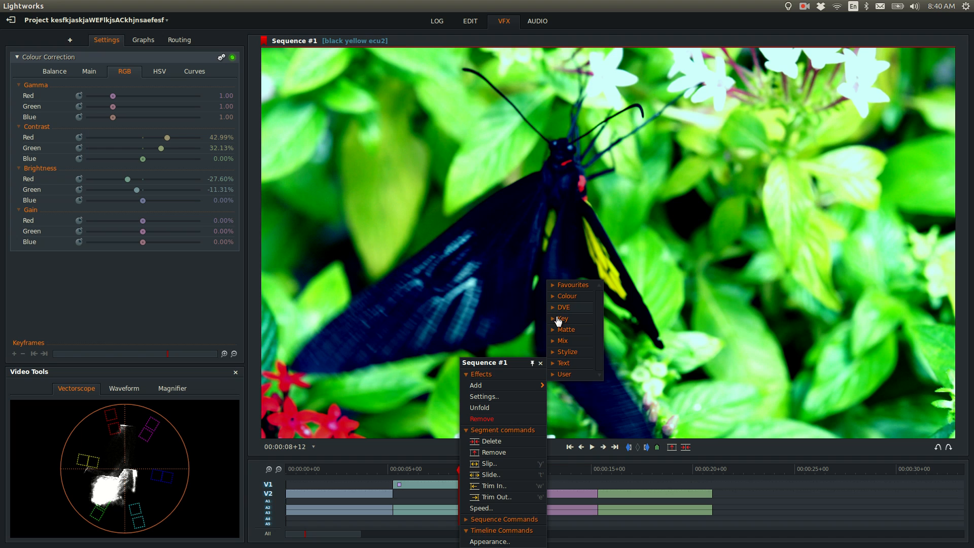
{"action": "left_click", "coordinate": [553, 307]}
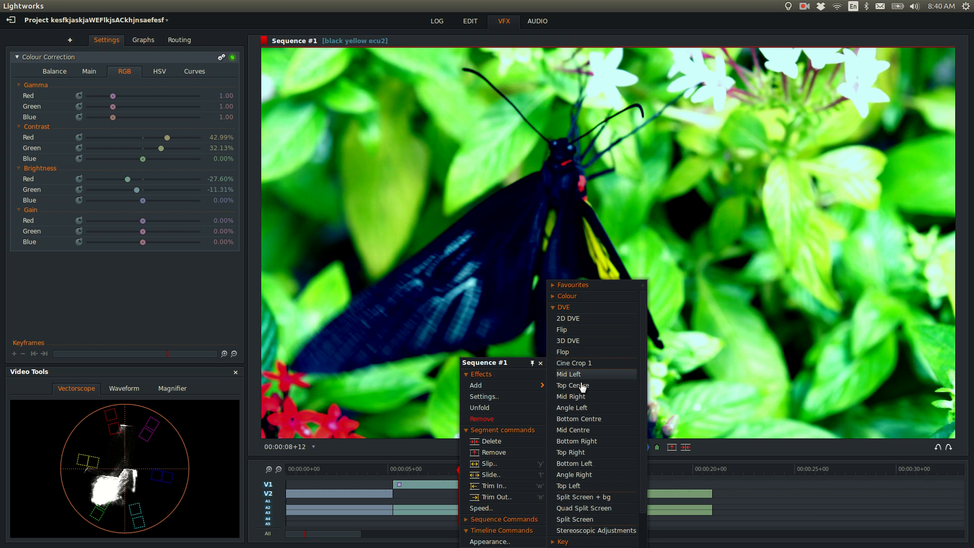
{"action": "scroll", "coordinate": [582, 387], "scroll_direction": "down", "scroll_amount": 1}
{"action": "scroll", "coordinate": [582, 387], "scroll_direction": "up", "scroll_amount": 1}
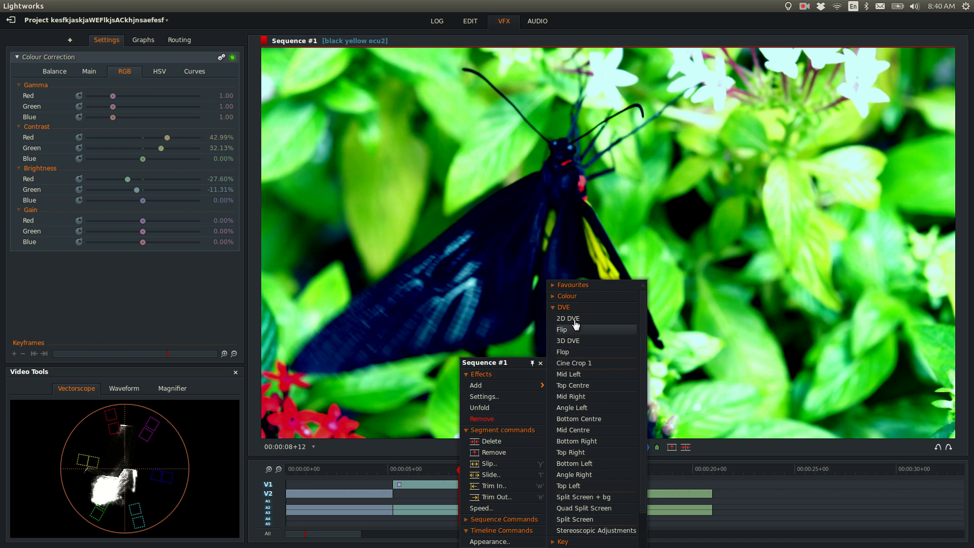
{"action": "left_click", "coordinate": [576, 341]}
{"action": "left_click", "coordinate": [576, 341]}
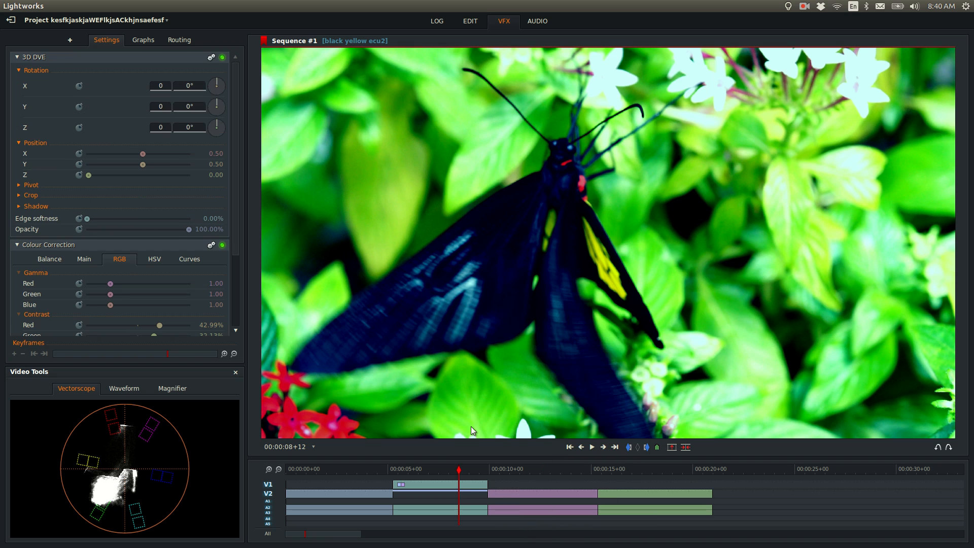
- Set the 3D DVE rotation to X 318.01° and Y 41.19° at 00:00:08+01, and preview it at 00:00:06+22
{"action": "left_click_drag", "start_coordinate": [458, 470], "coordinate": [450, 471]}
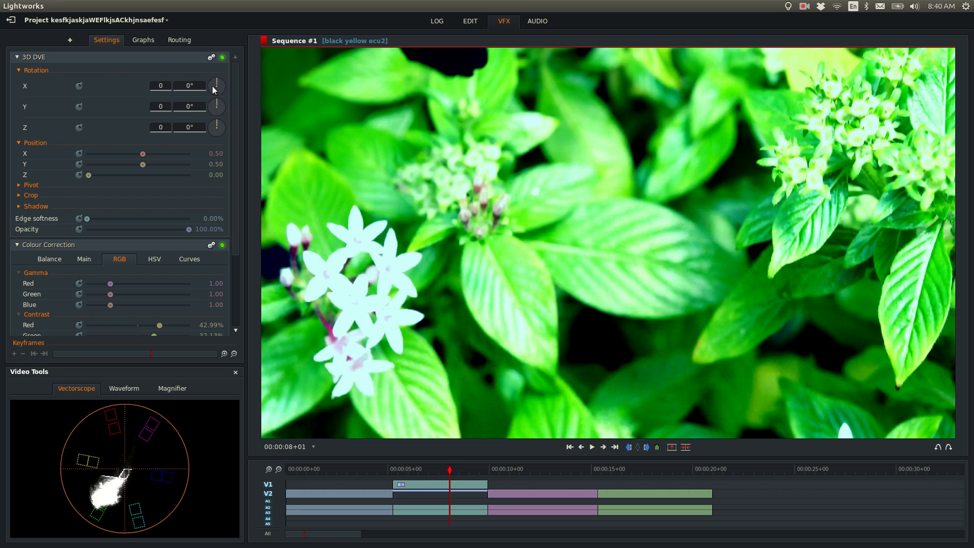
{"action": "mouse_move", "coordinate": [215, 90]}
{"action": "left_mouse_down"}
{"action": "mouse_move", "coordinate": [217, 80]}
{"action": "mouse_move", "coordinate": [219, 101]}
{"action": "left_mouse_up"}
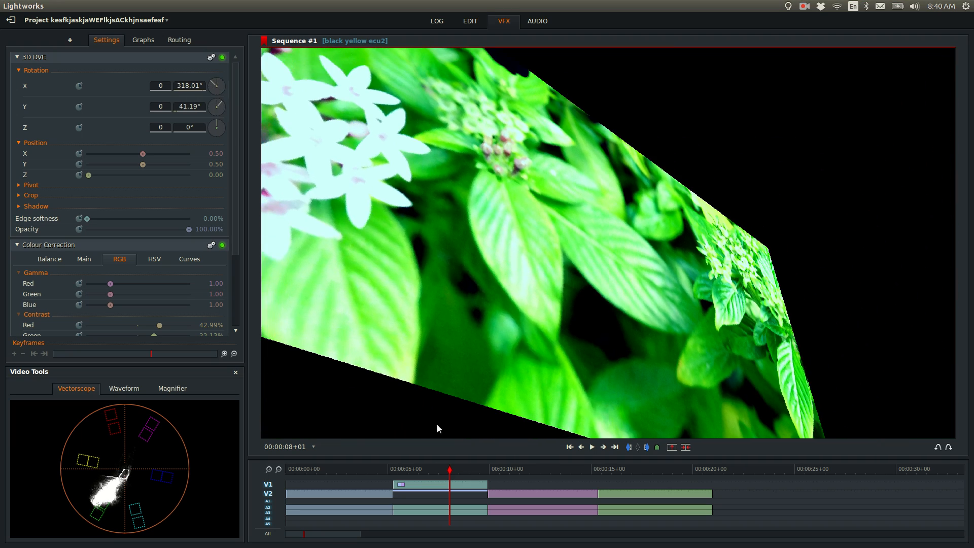
{"action": "left_click_drag", "start_coordinate": [448, 467], "coordinate": [425, 467]}
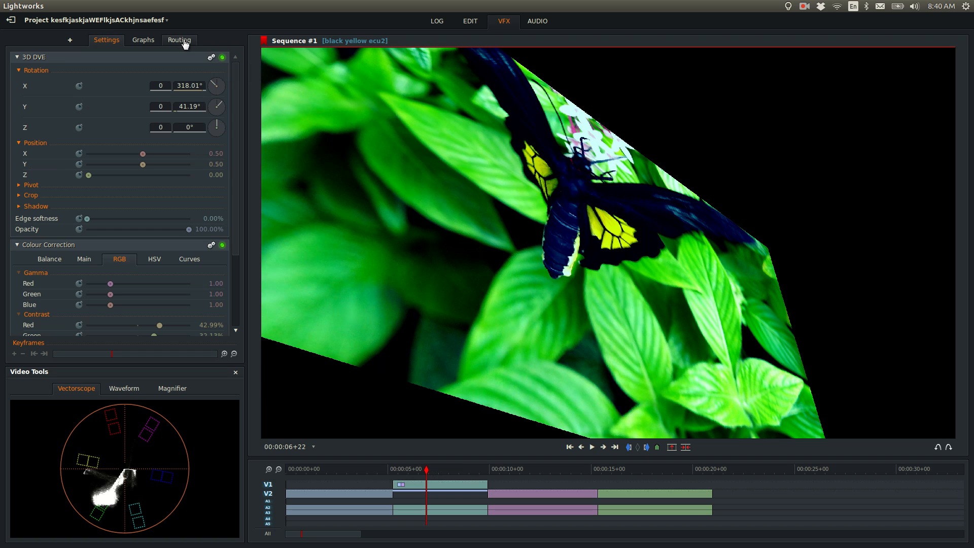
- Remove the 3D DVE effect from the black yellow ecu2 segment and park the playhead at 00:00:07+14
{"action": "left_click", "coordinate": [211, 58]}
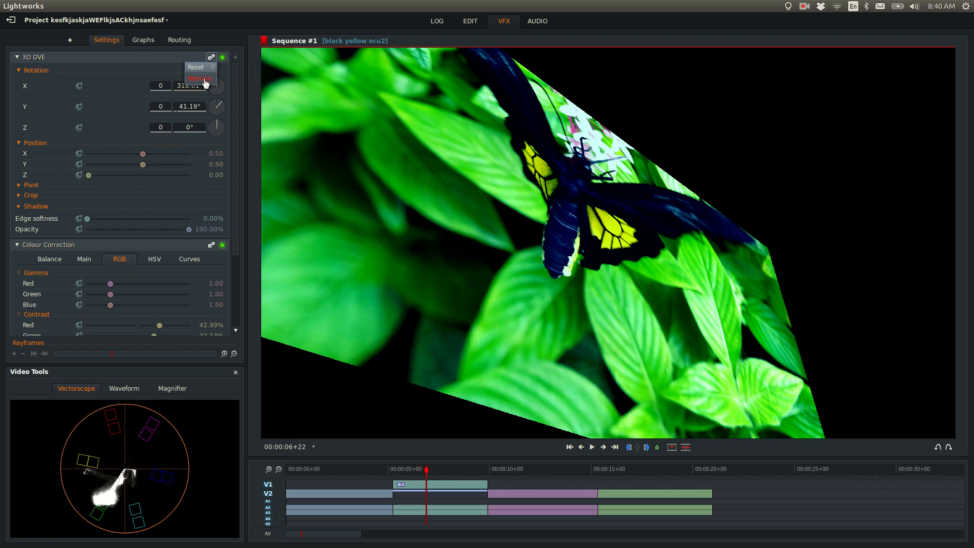
{"action": "left_click", "coordinate": [203, 79]}
{"action": "left_click", "coordinate": [438, 469]}
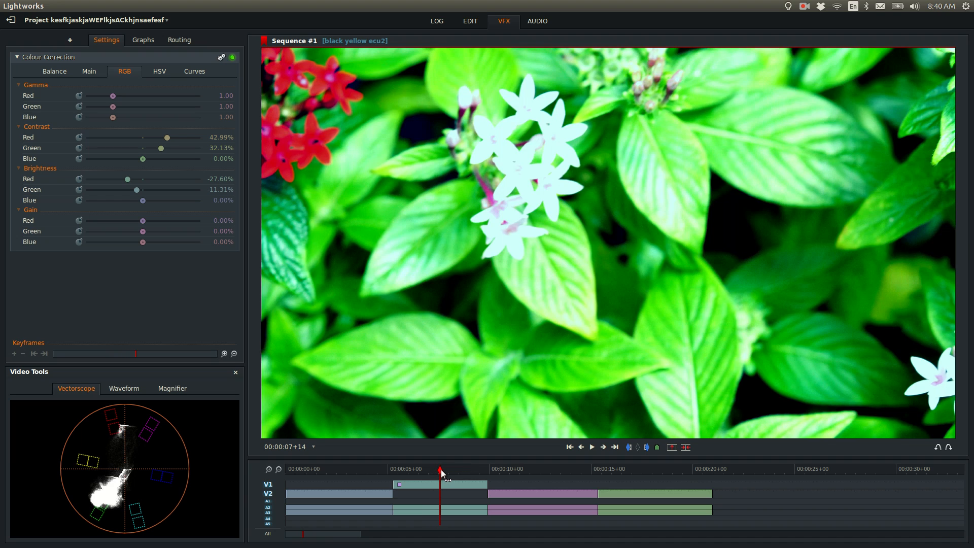
- Park the playhead at 00:00:06+22 and add a Titles effect to the black yellow ecu2 segment on V1
{"action": "mouse_move", "coordinate": [424, 468]}
{"action": "left_mouse_down"}
{"action": "mouse_move", "coordinate": [438, 469]}
{"action": "mouse_move", "coordinate": [426, 473]}
{"action": "left_mouse_up"}
{"action": "right_click", "coordinate": [431, 483]}
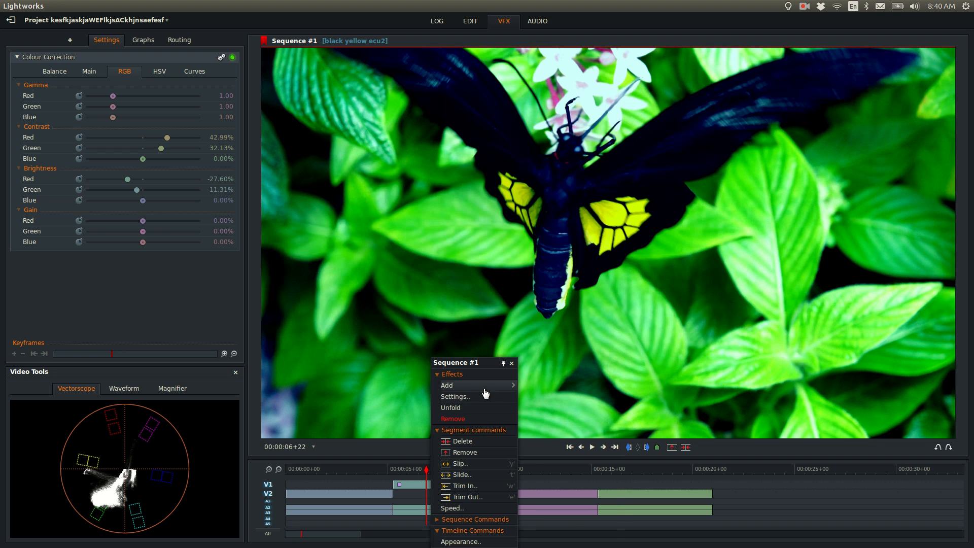
{"action": "mouse_move", "coordinate": [483, 389]}
{"action": "left_click", "coordinate": [526, 285]}
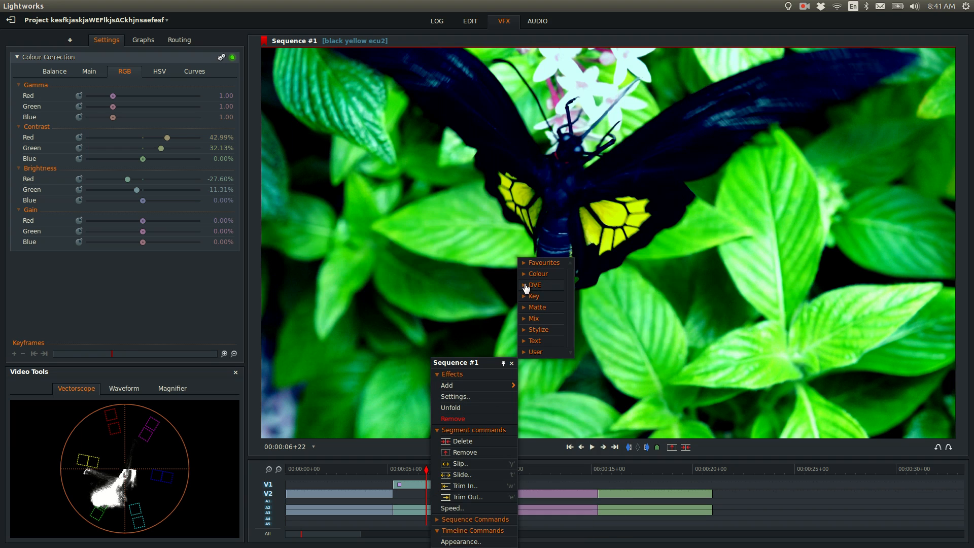
{"action": "left_click", "coordinate": [531, 342]}
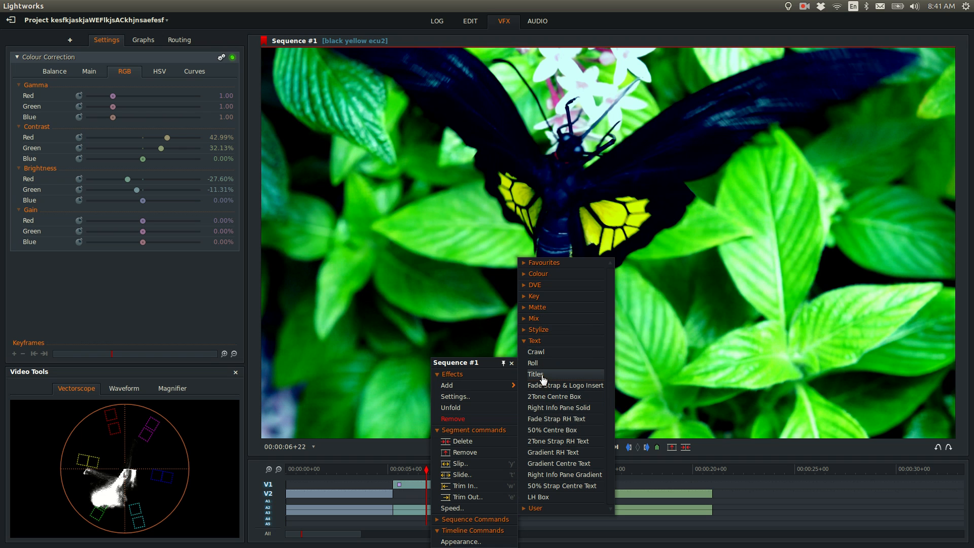
{"action": "left_click", "coordinate": [541, 375]}
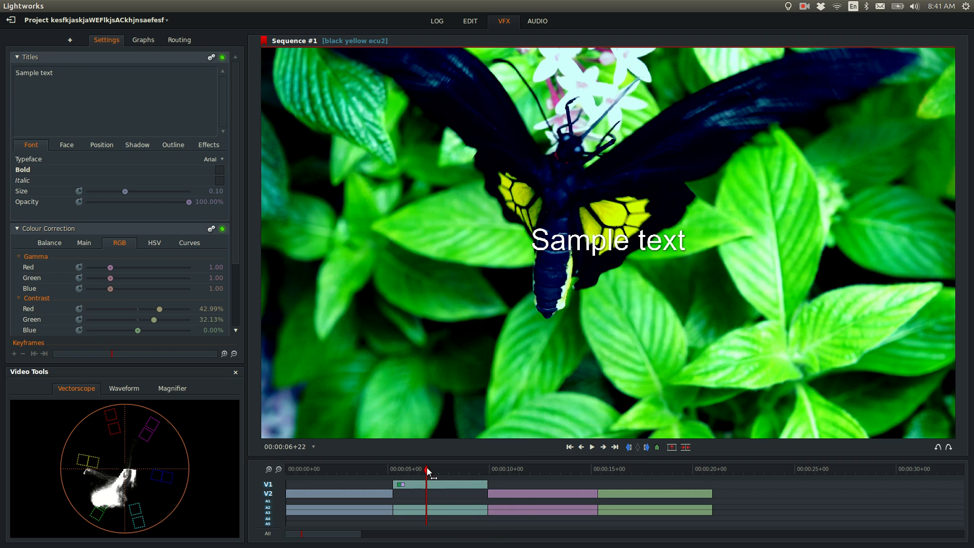
- At 00:00:07+06, set the title's font to the script typeface listed directly below Abyssinica SIL, with size 0.16 and bold
{"action": "left_click_drag", "start_coordinate": [427, 467], "coordinate": [434, 467]}
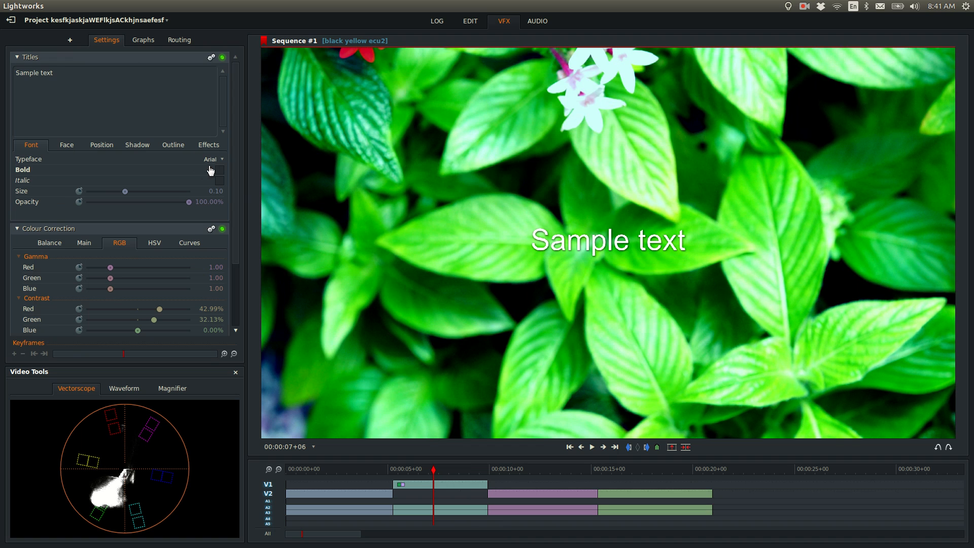
{"action": "left_click", "coordinate": [215, 161]}
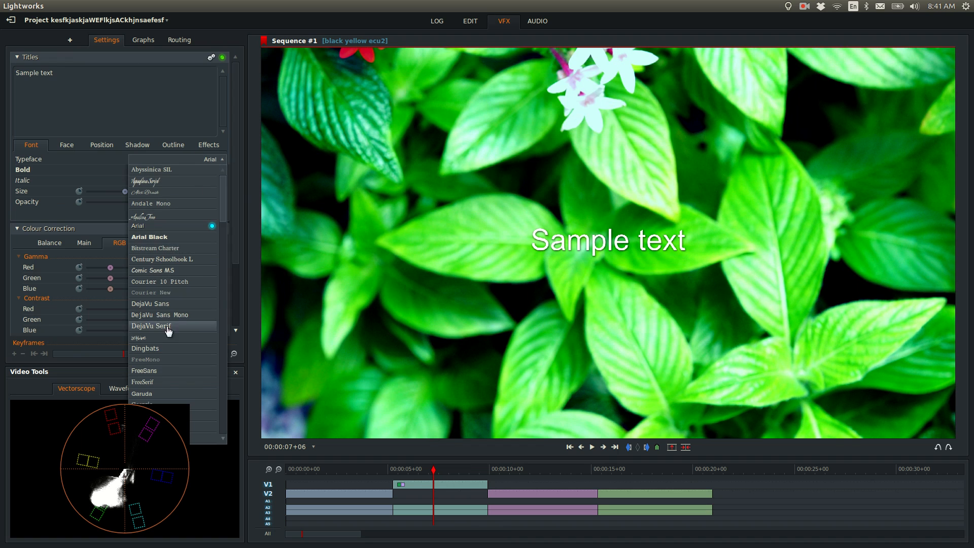
{"action": "left_click", "coordinate": [162, 373]}
{"action": "left_click", "coordinate": [203, 160]}
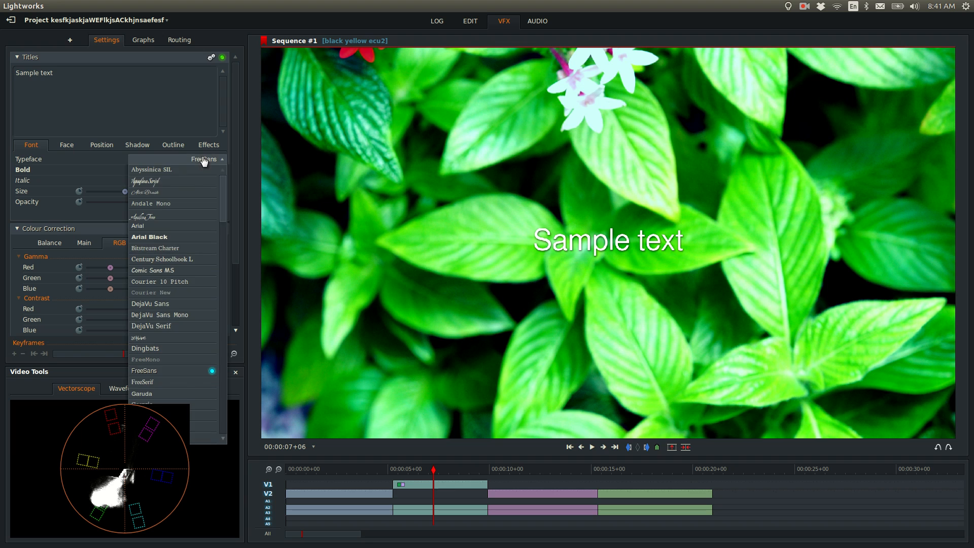
{"action": "left_click", "coordinate": [173, 183]}
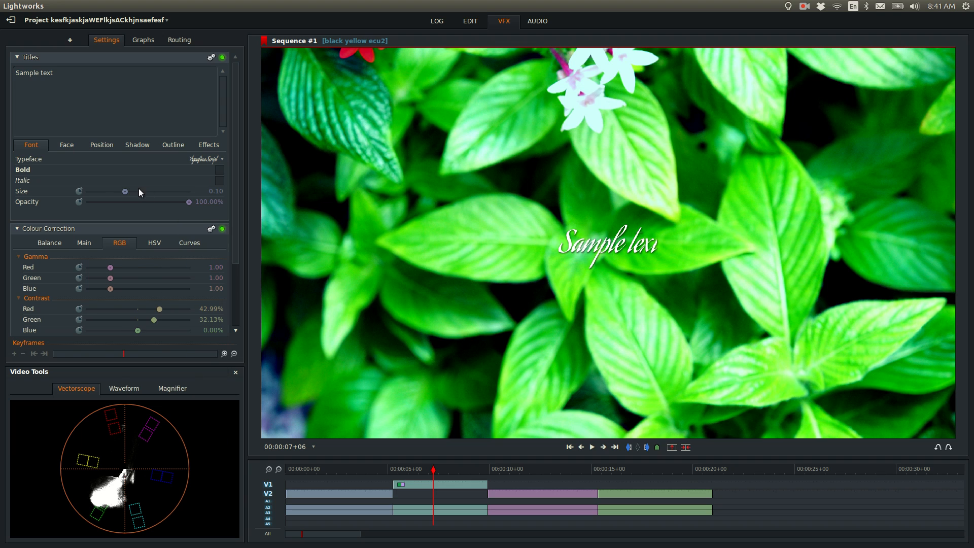
{"action": "left_click_drag", "start_coordinate": [127, 194], "coordinate": [150, 193]}
{"action": "left_click", "coordinate": [219, 169]}
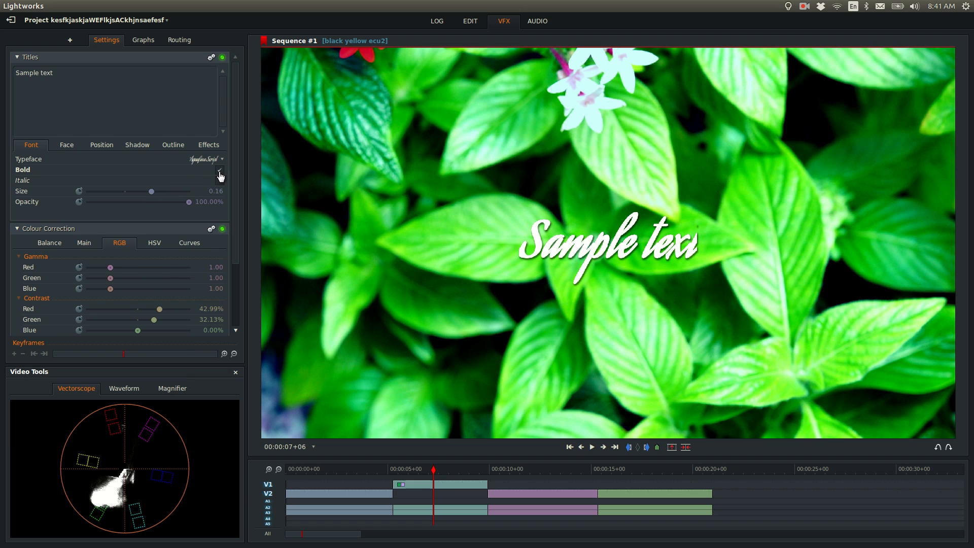
- Change the title's flat face colour, Colour One, to a bright purple
{"action": "left_click", "coordinate": [75, 147]}
{"action": "left_click", "coordinate": [89, 171]}
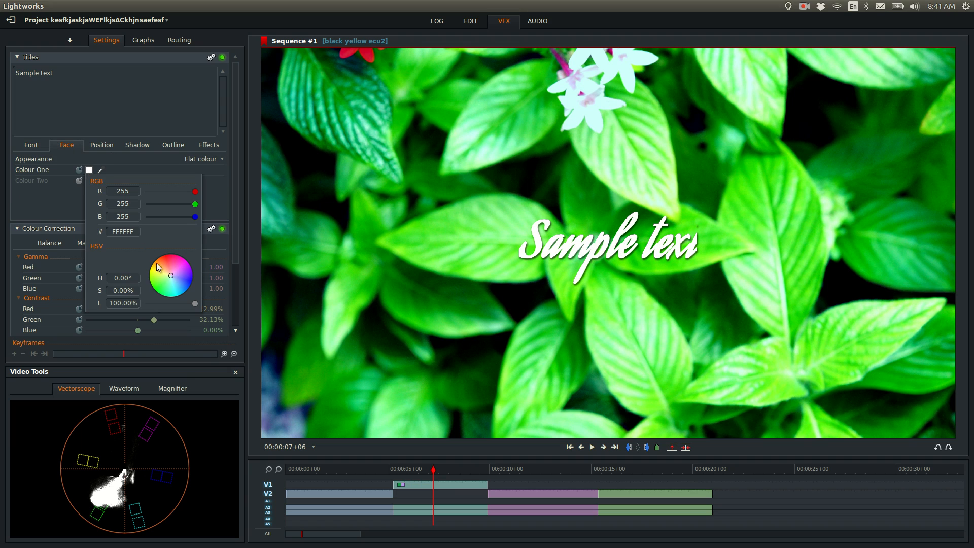
{"action": "left_click_drag", "start_coordinate": [171, 275], "coordinate": [189, 263]}
{"action": "left_click", "coordinate": [158, 122]}
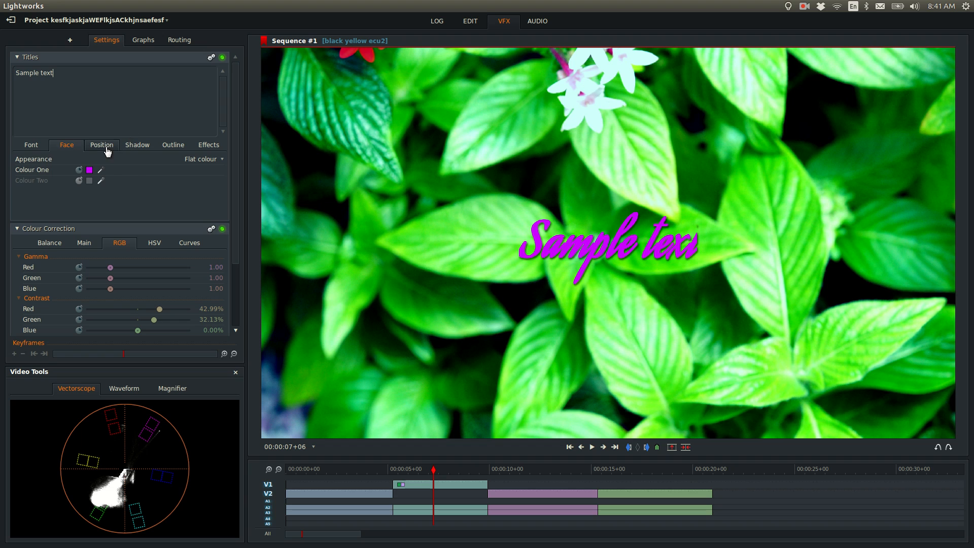
- Set the title shadow's X offset to 30.35% and return to the font settings
{"action": "left_click", "coordinate": [106, 147]}
{"action": "left_click", "coordinate": [133, 143]}
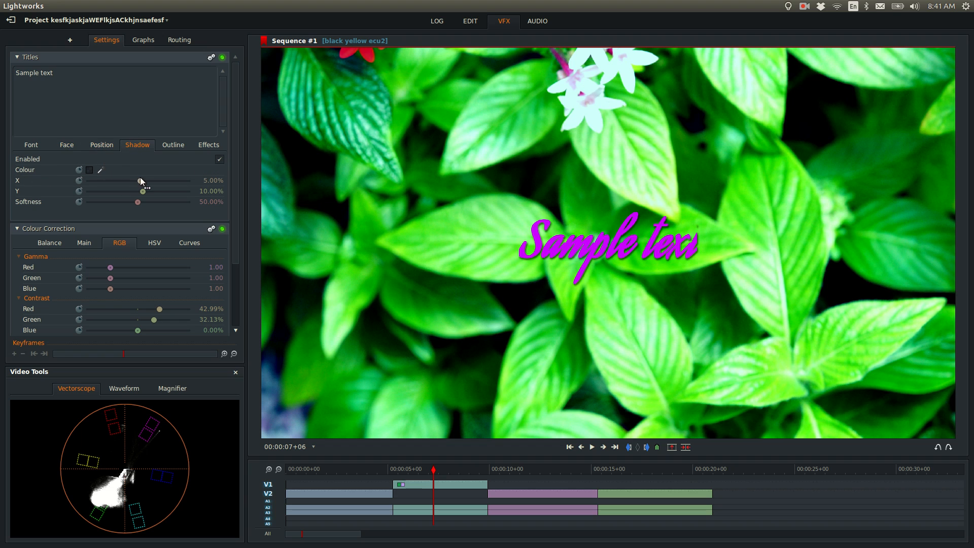
{"action": "mouse_move", "coordinate": [139, 181]}
{"action": "left_mouse_down"}
{"action": "mouse_move", "coordinate": [164, 179]}
{"action": "mouse_move", "coordinate": [151, 182]}
{"action": "left_mouse_up"}
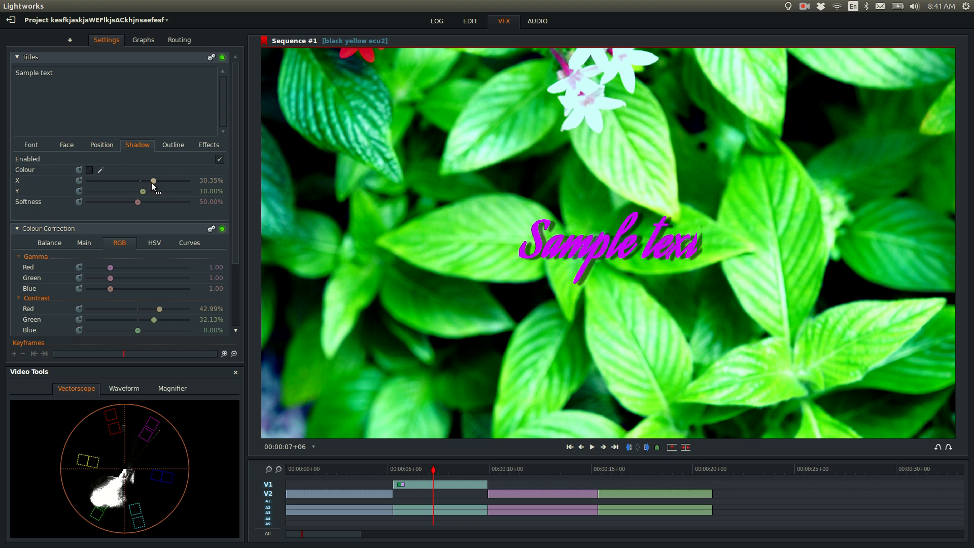
{"action": "left_click", "coordinate": [41, 145]}
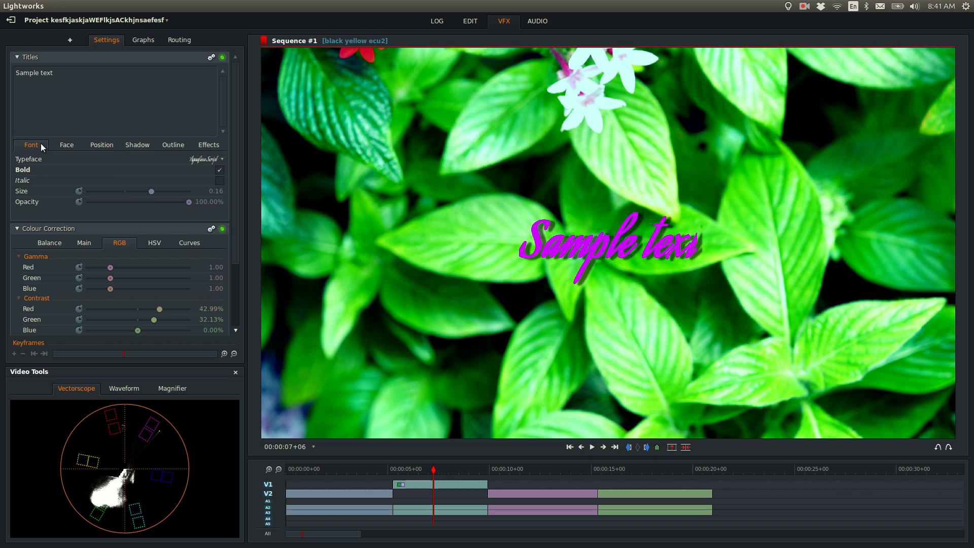
- Park the playhead at 00:00:06+10 and unfold the V1 segment's effects onto their own FX track
{"action": "right_click", "coordinate": [435, 476]}
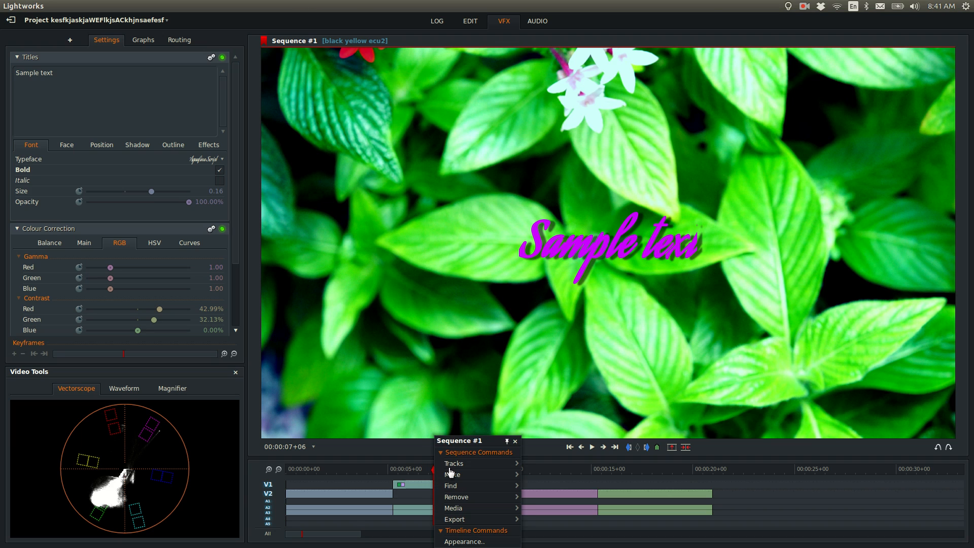
{"action": "left_click", "coordinate": [416, 480]}
{"action": "right_click", "coordinate": [435, 454]}
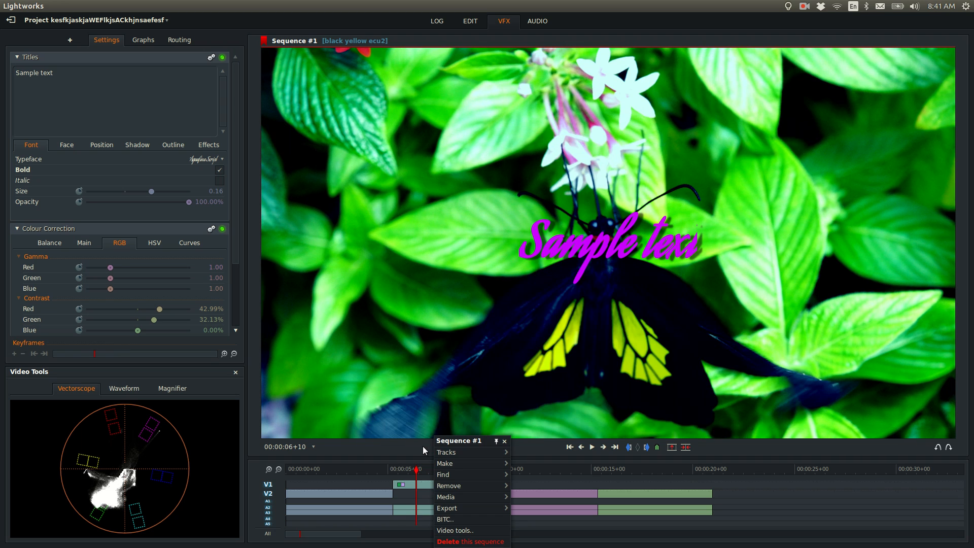
{"action": "left_click", "coordinate": [419, 489]}
{"action": "right_click", "coordinate": [425, 488]}
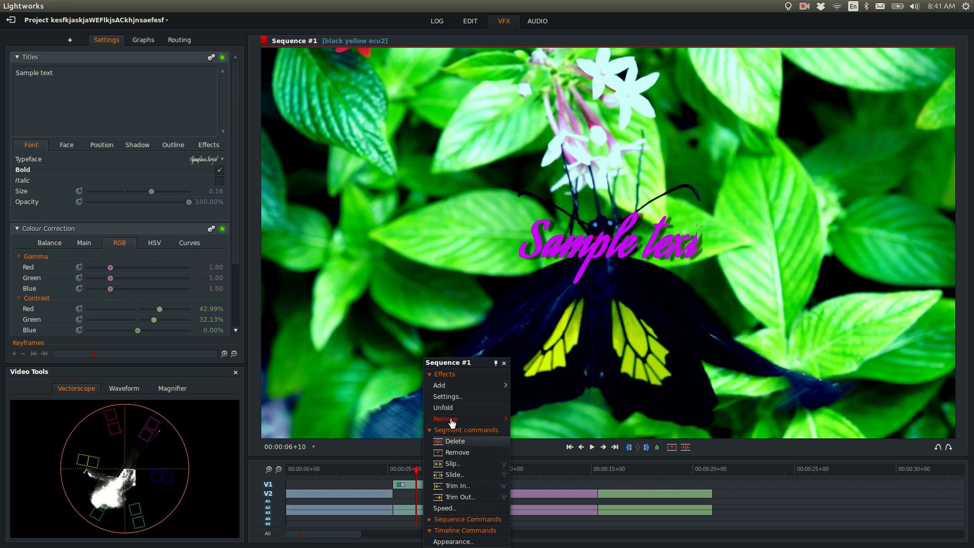
{"action": "left_click", "coordinate": [399, 484]}
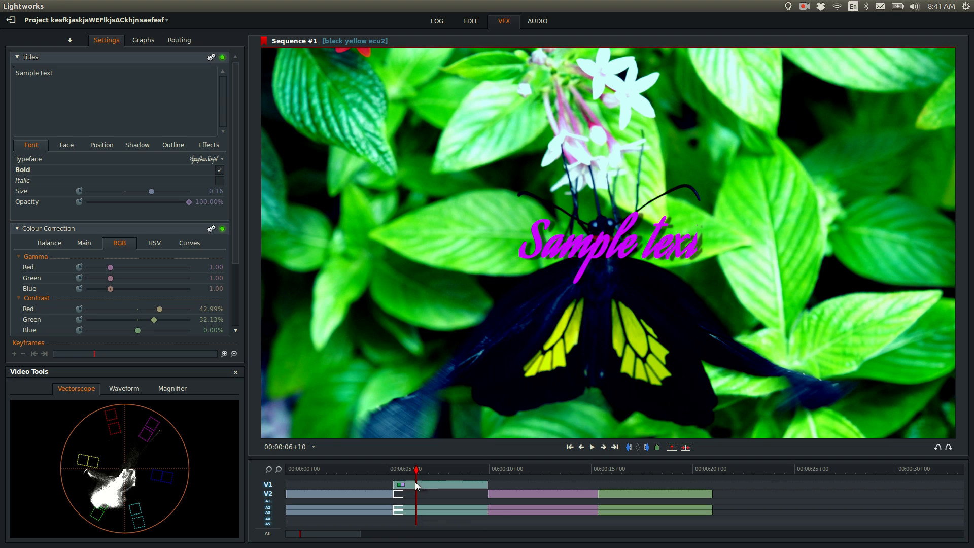
{"action": "right_click", "coordinate": [422, 484]}
{"action": "left_click", "coordinate": [440, 407]}
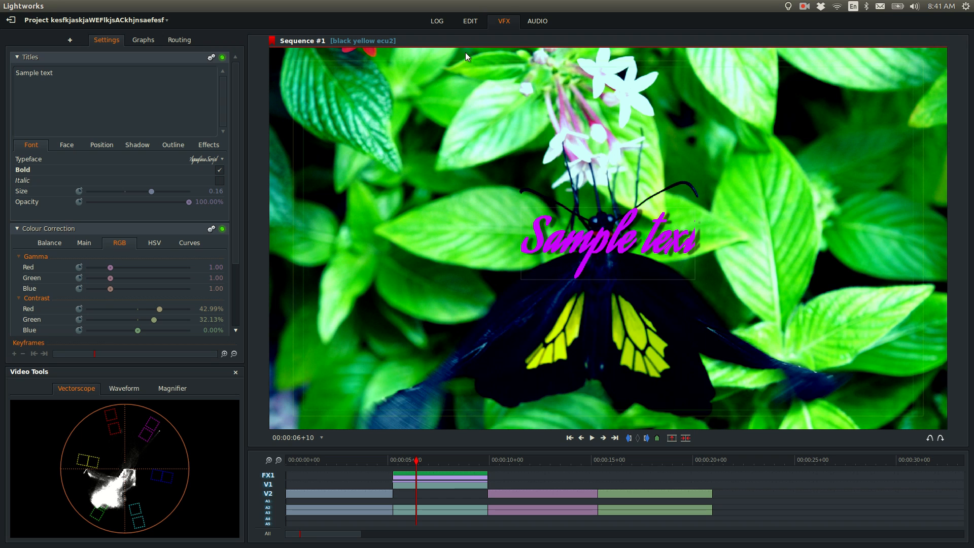
- In the EDIT workspace, deselect tracks V1 to A3 and extend the start of the FX1 effects back to about 3 seconds
{"action": "left_click", "coordinate": [469, 20]}
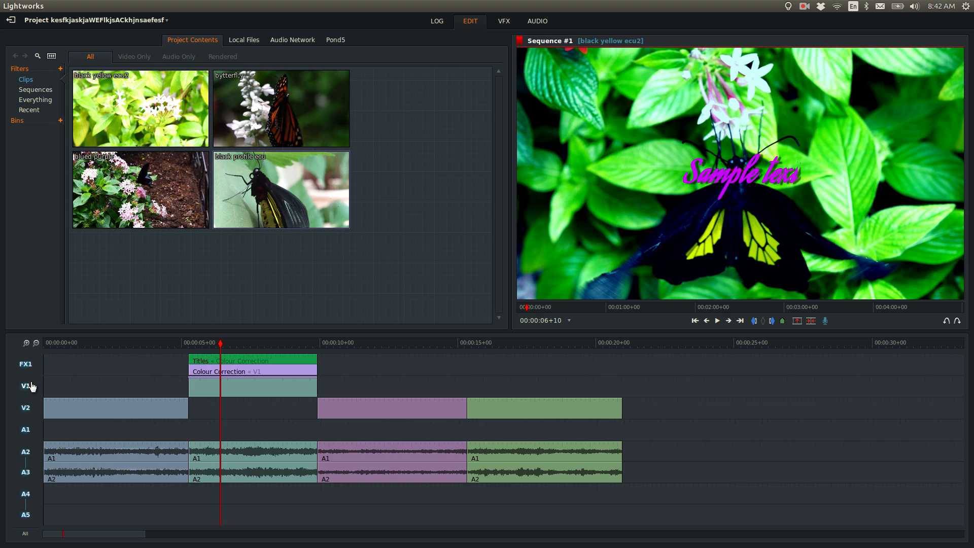
{"action": "left_click_drag", "start_coordinate": [31, 387], "coordinate": [26, 472]}
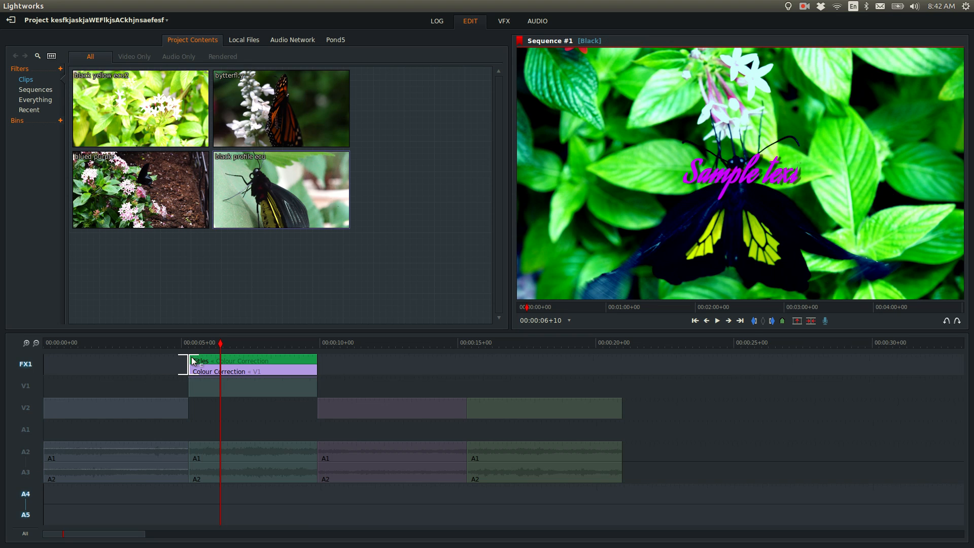
{"action": "left_click_drag", "start_coordinate": [154, 362], "coordinate": [206, 348]}
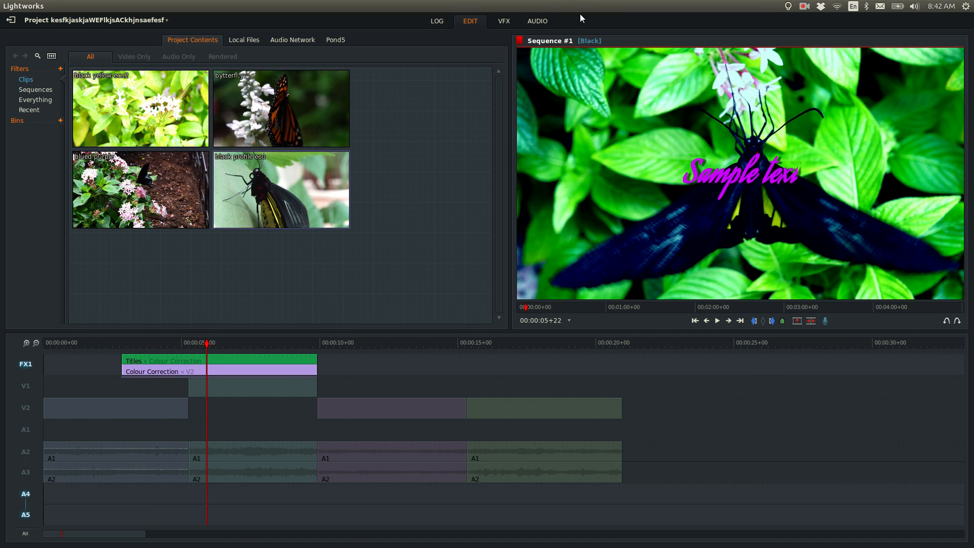
{"action": "left_click", "coordinate": [503, 21]}
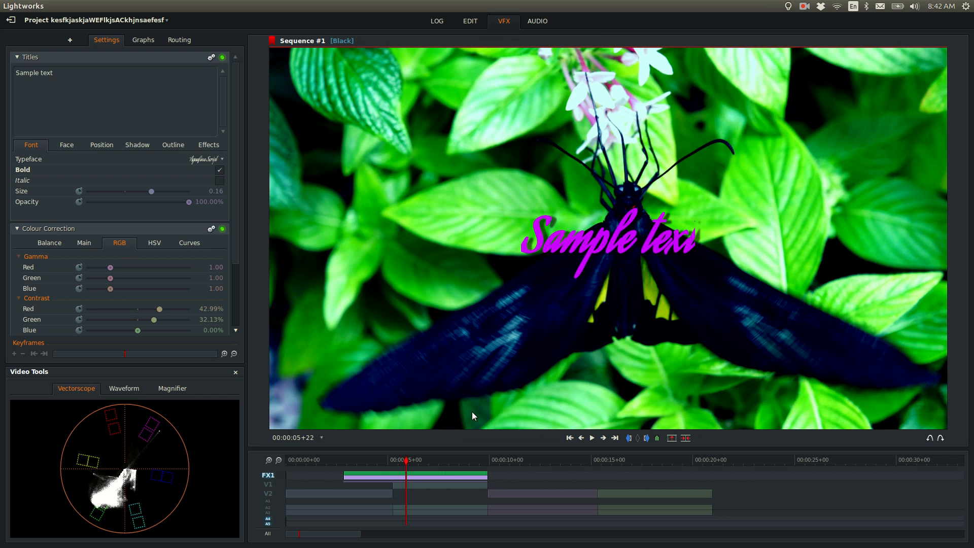
{"action": "right_click", "coordinate": [413, 477]}
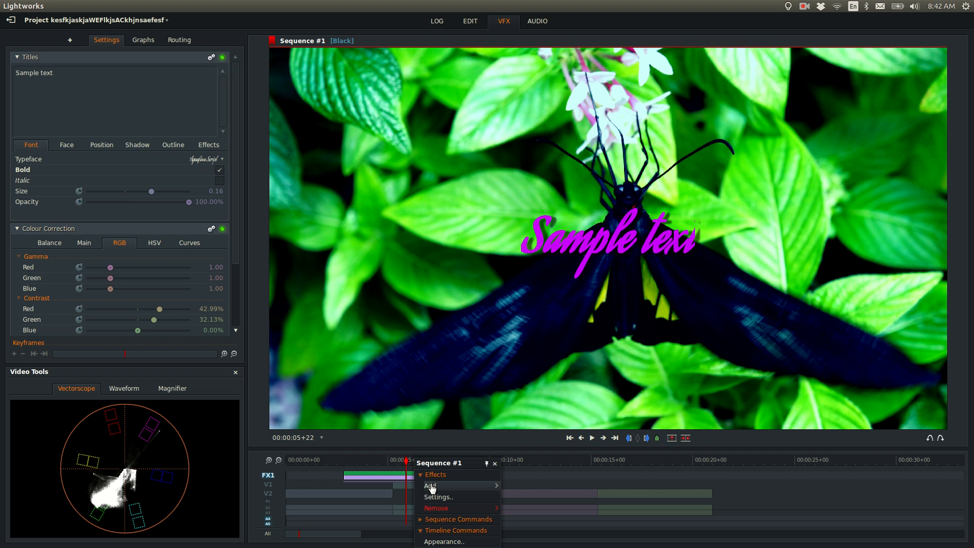
{"action": "left_click", "coordinate": [407, 475]}
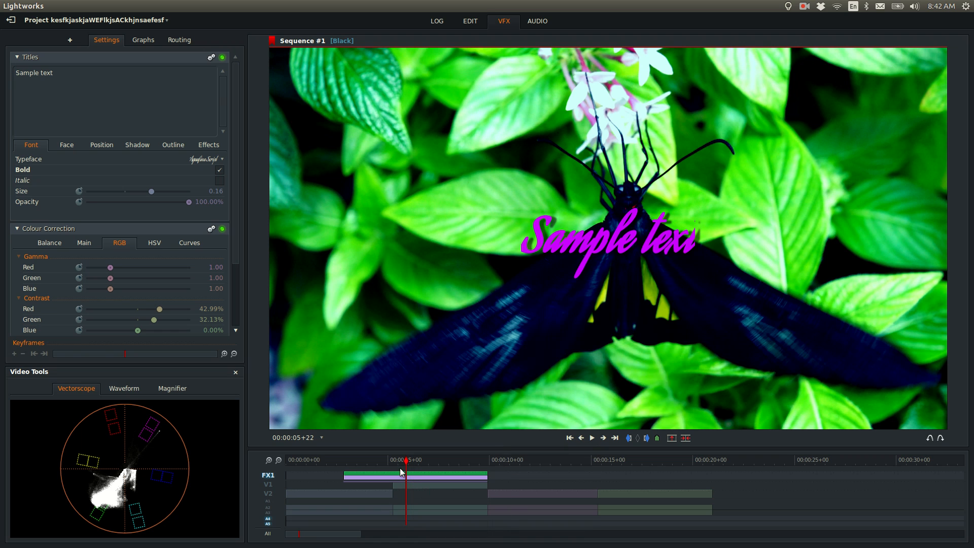
{"action": "left_click", "coordinate": [473, 21]}
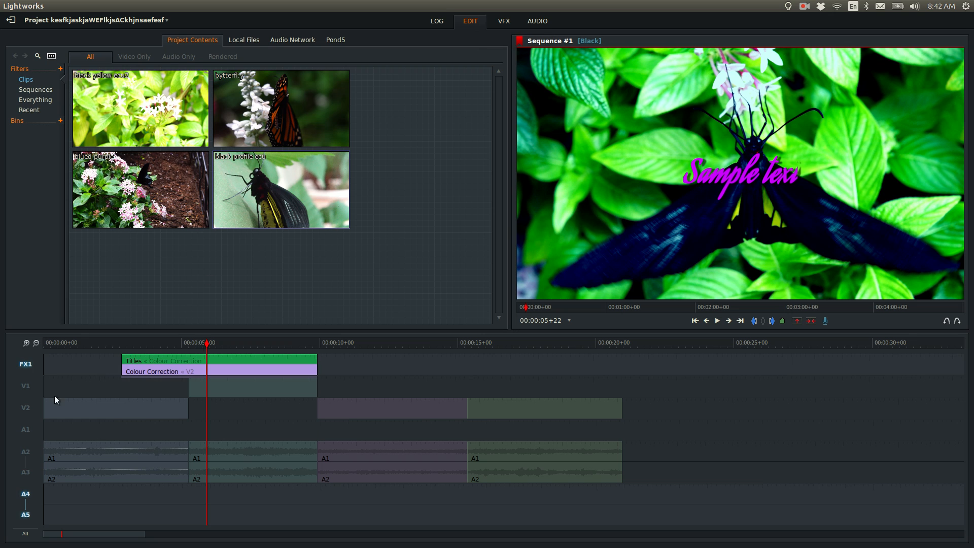
{"action": "left_click", "coordinate": [503, 21]}
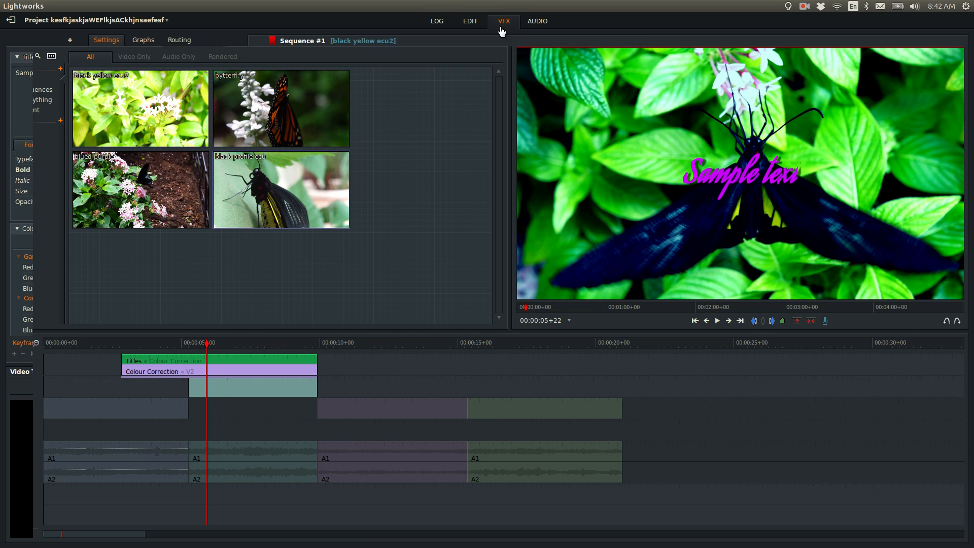
{"action": "right_click", "coordinate": [428, 488]}
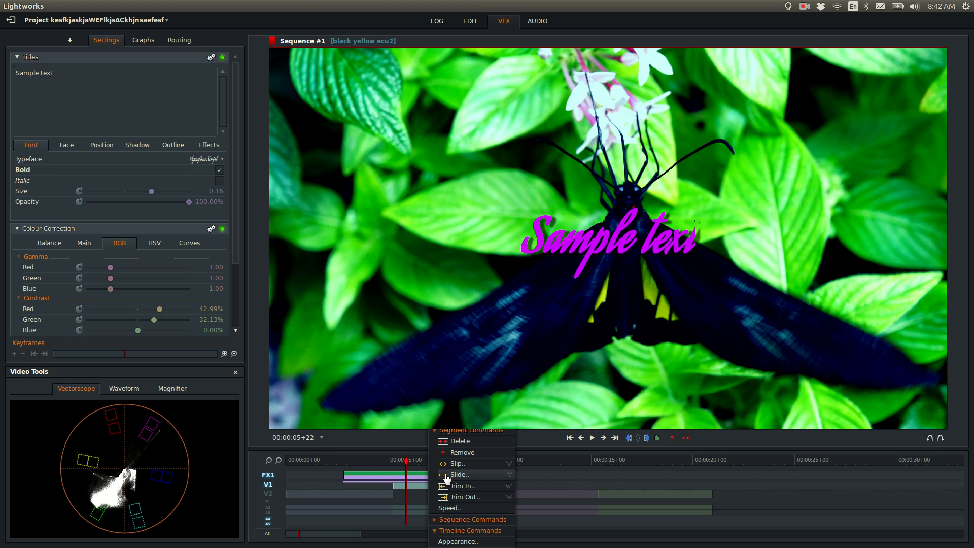
{"action": "left_click", "coordinate": [420, 482]}
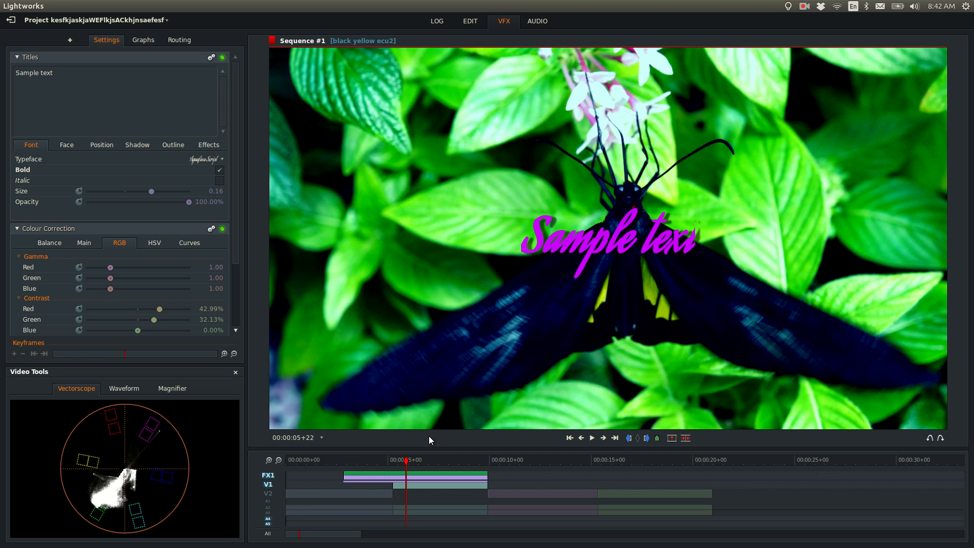
{"action": "right_click", "coordinate": [426, 487]}
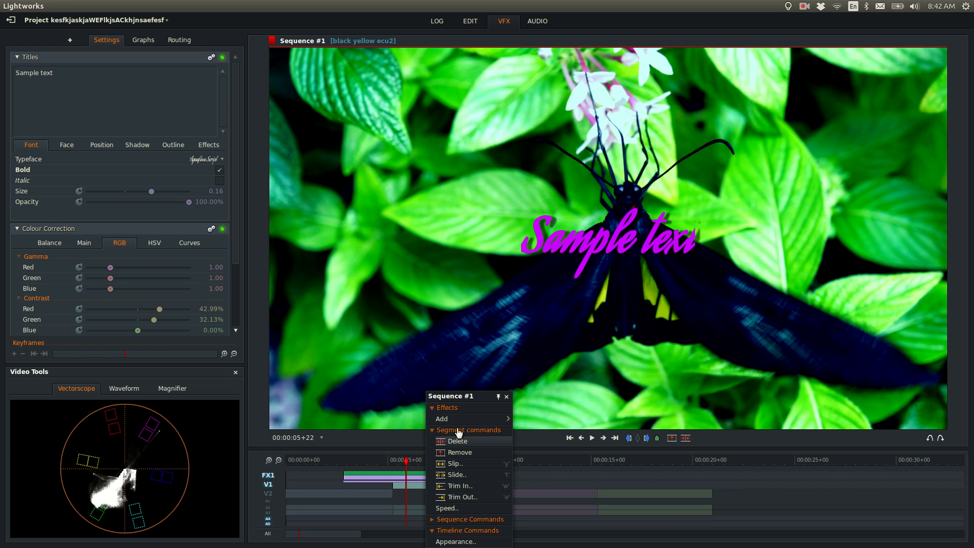
{"action": "left_click", "coordinate": [460, 420]}
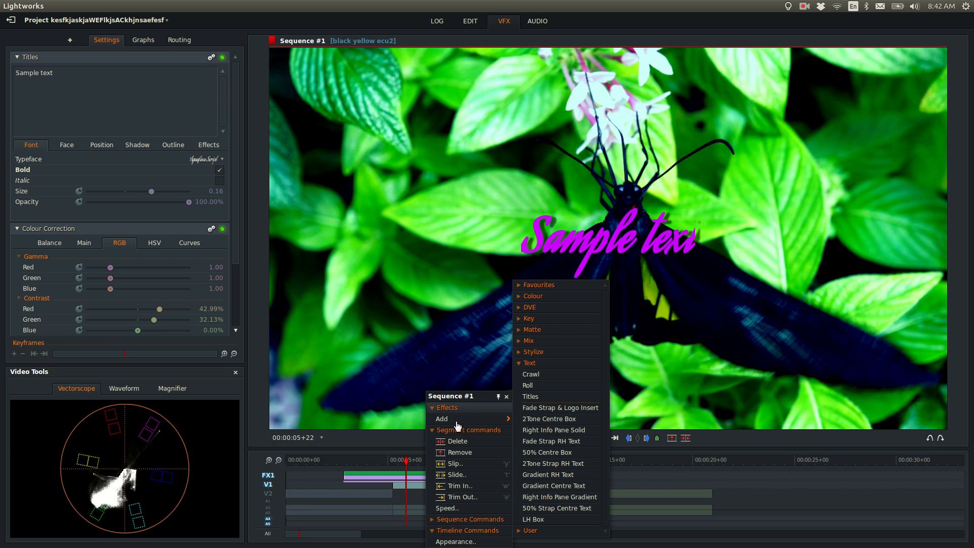
{"action": "left_click", "coordinate": [398, 460]}
{"action": "left_click", "coordinate": [406, 461]}
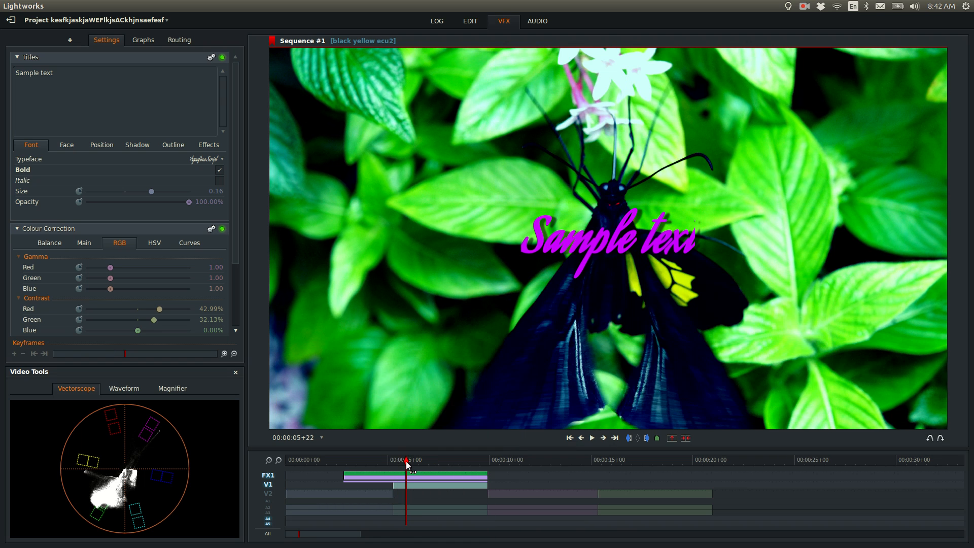
- Toggle the Colour Correction effect off and on to compare the black butterfly picture, leaving the effect enabled
{"action": "left_click_drag", "start_coordinate": [236, 151], "coordinate": [233, 207]}
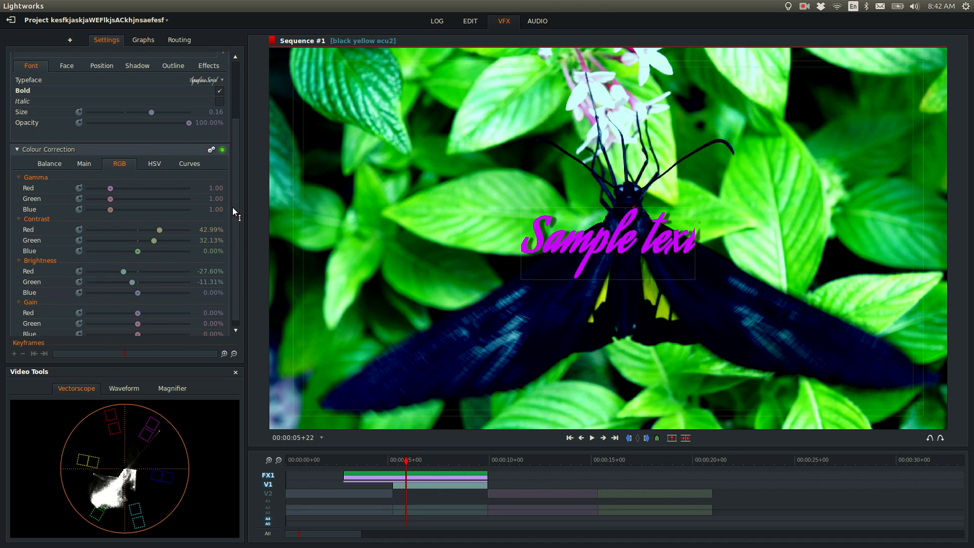
{"action": "left_click", "coordinate": [222, 157]}
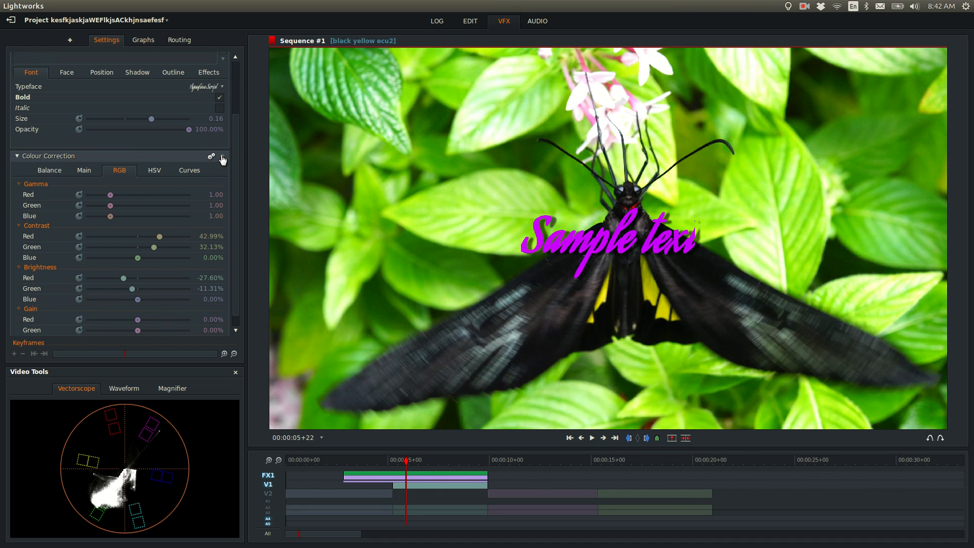
{"action": "left_click", "coordinate": [222, 157]}
{"action": "left_click", "coordinate": [222, 157]}
{"action": "left_click", "coordinate": [222, 157]}
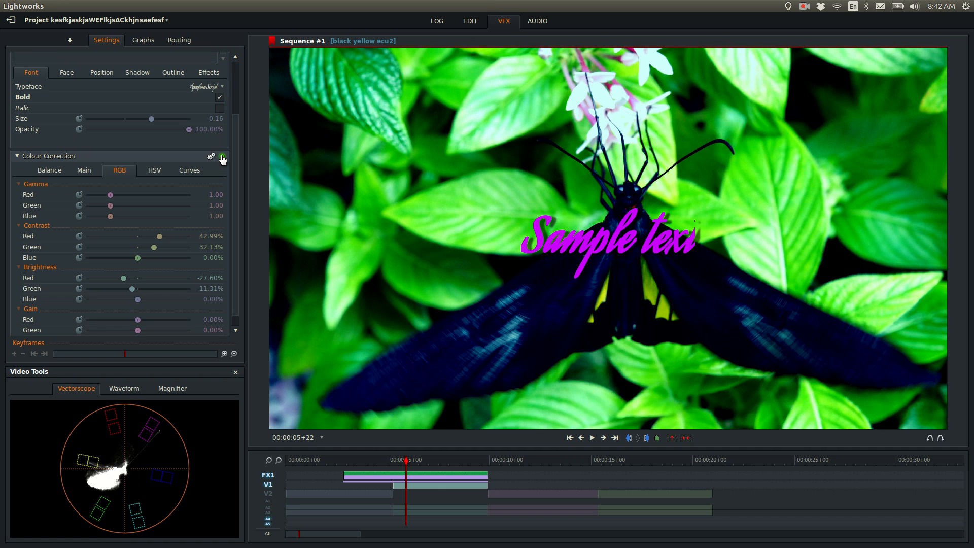
- In the EDIT workspace, split the FX1 effects at 00:00:05+05, where the V1 segment begins
{"action": "left_click", "coordinate": [470, 23]}
{"action": "left_click_drag", "start_coordinate": [140, 342], "coordinate": [187, 344]}
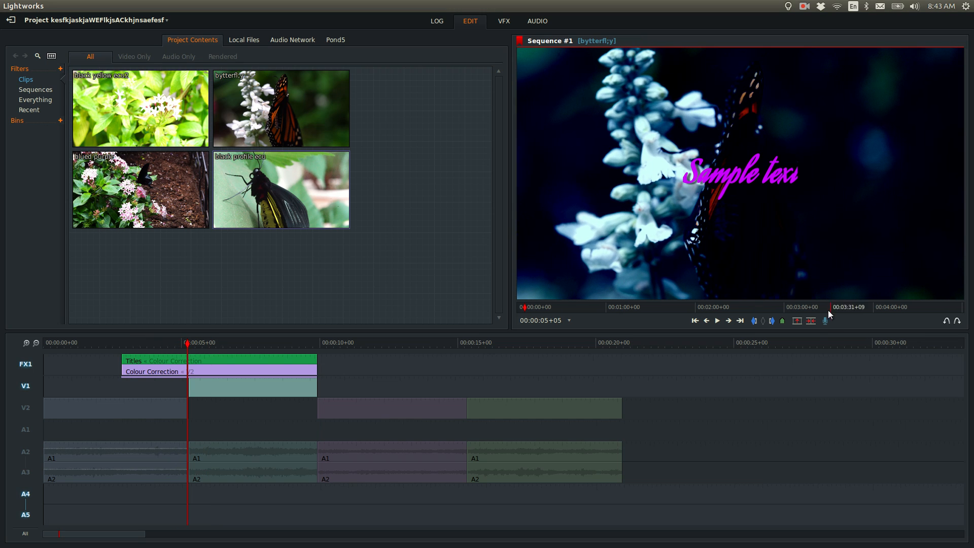
{"action": "left_click", "coordinate": [812, 325]}
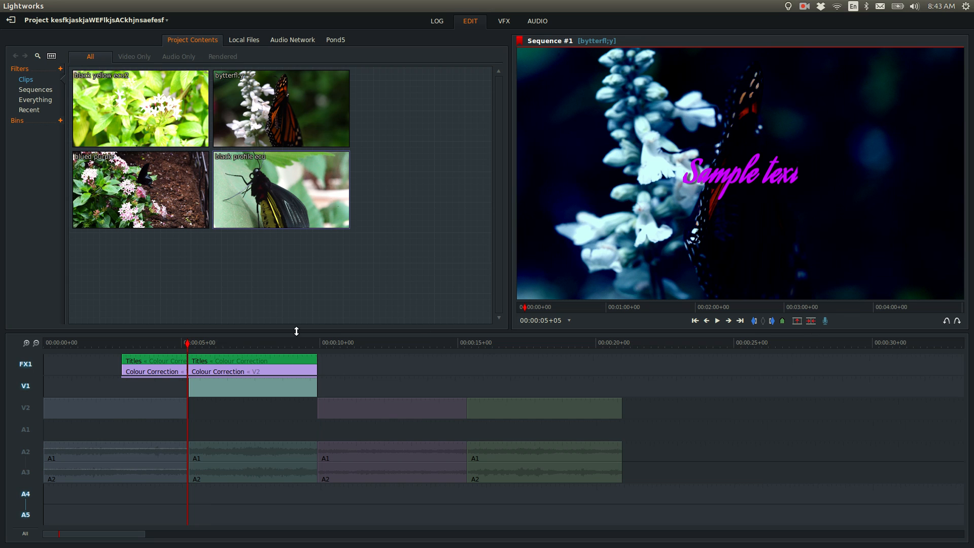
- Enable track V2 and park the playhead at 00:00:04+08, over the first FX1 section
{"action": "left_click", "coordinate": [166, 343]}
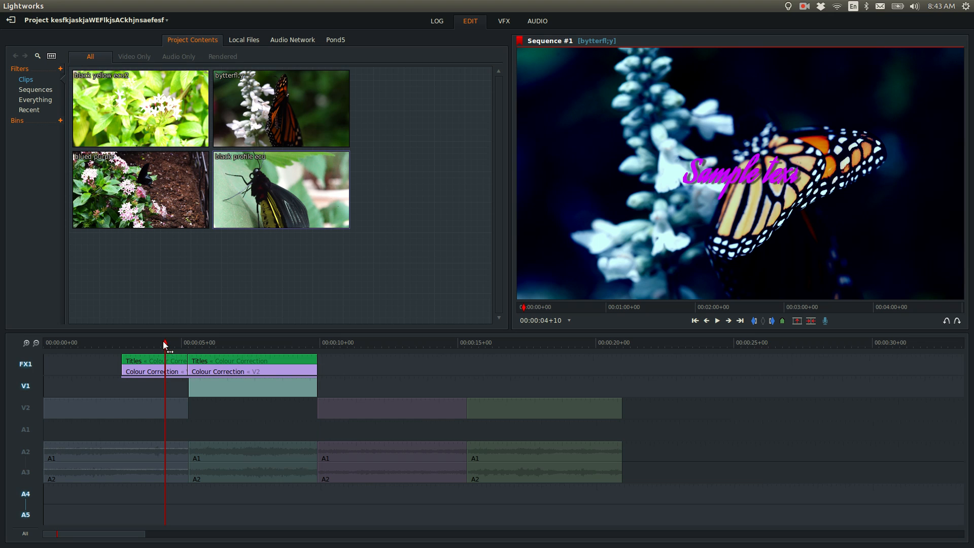
{"action": "left_click", "coordinate": [25, 407]}
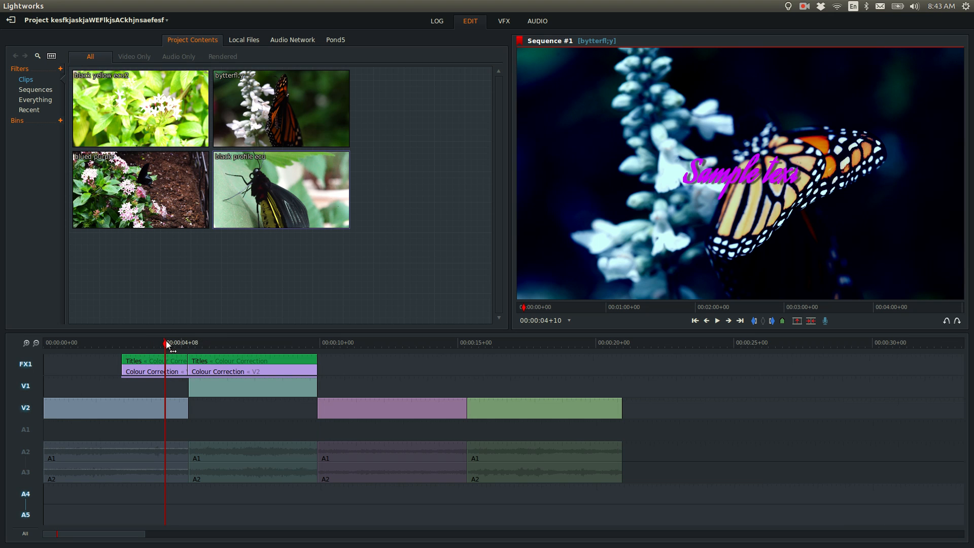
{"action": "left_click_drag", "start_coordinate": [166, 342], "coordinate": [161, 344]}
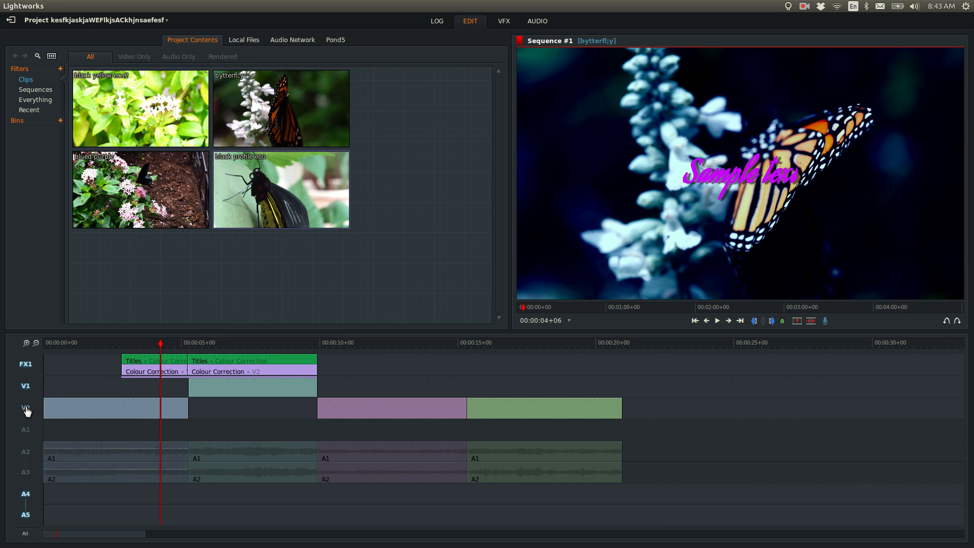
{"action": "left_click", "coordinate": [26, 409]}
{"action": "left_click", "coordinate": [28, 409]}
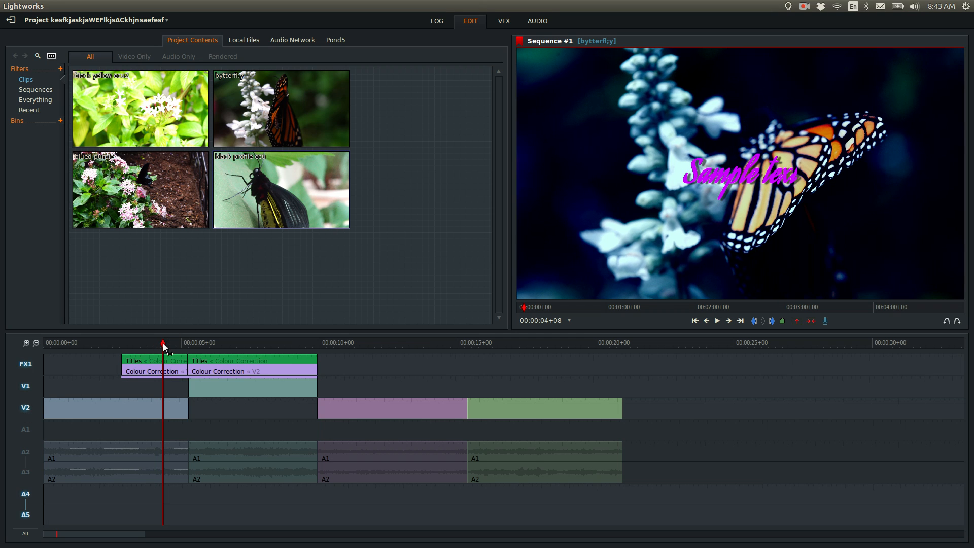
- In the VFX workspace, turn off Colour Correction for the first FX1 section, over the orange butterfly clip
{"action": "left_click", "coordinate": [507, 23]}
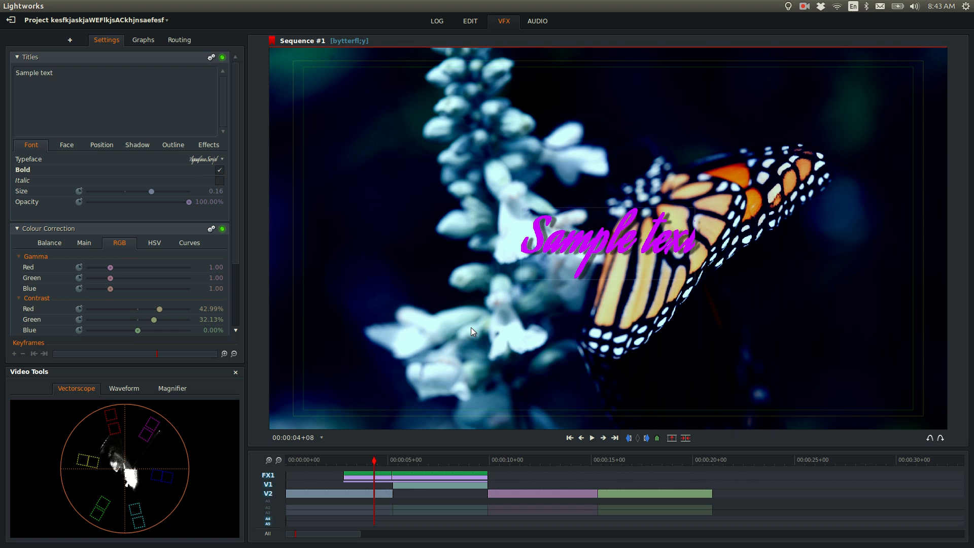
{"action": "left_click_drag", "start_coordinate": [374, 461], "coordinate": [372, 461]}
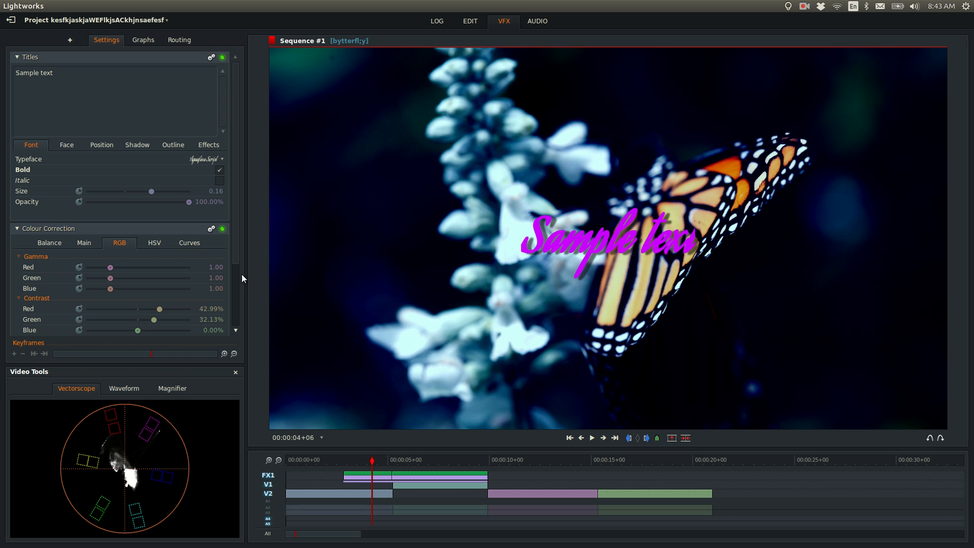
{"action": "left_click", "coordinate": [222, 229]}
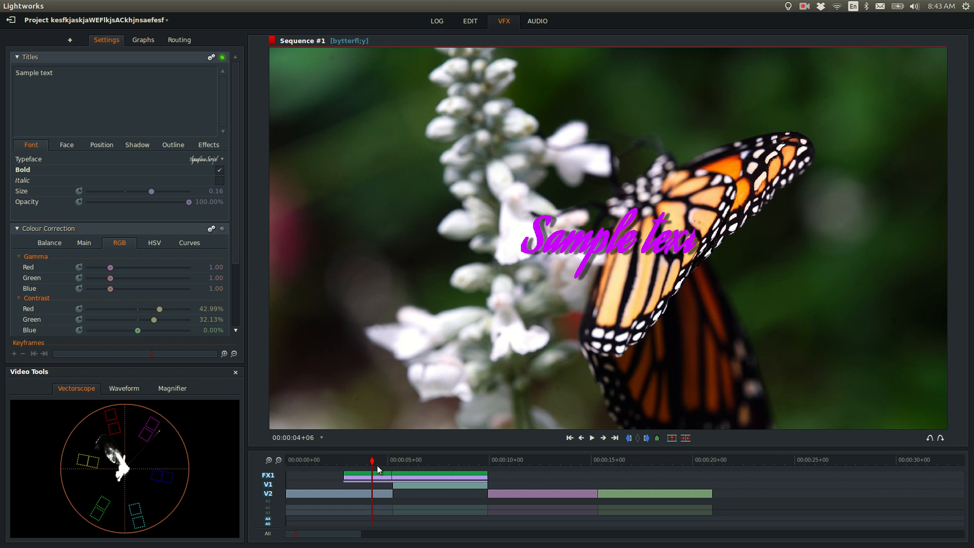
{"action": "left_click", "coordinate": [222, 229]}
{"action": "left_click", "coordinate": [223, 230]}
{"action": "left_click", "coordinate": [223, 229]}
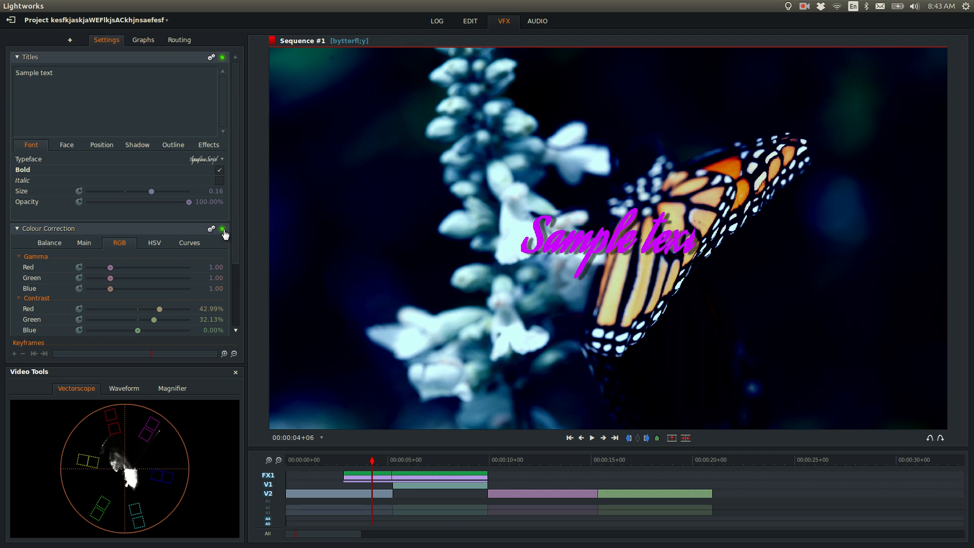
{"action": "left_click", "coordinate": [222, 229]}
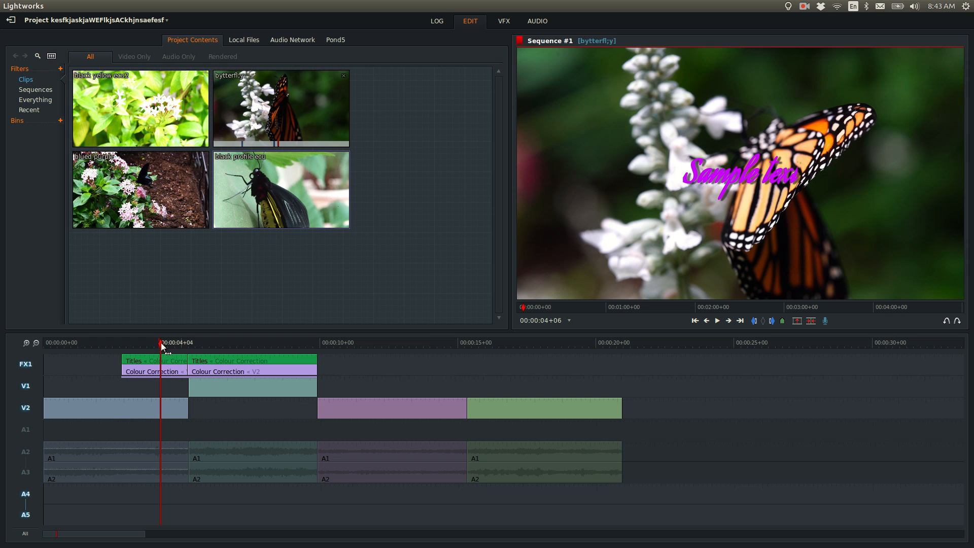
- In the EDIT workspace, extend the first FX1 section's start back to about 2 seconds and compare both sections
{"action": "left_click_drag", "start_coordinate": [160, 343], "coordinate": [215, 359]}
{"action": "left_click", "coordinate": [106, 343]}
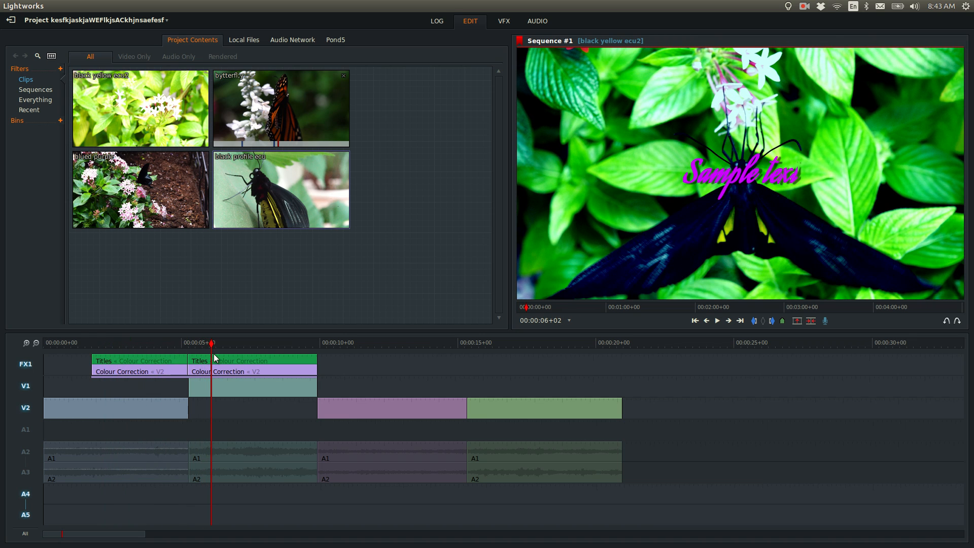
{"action": "left_click", "coordinate": [162, 345]}
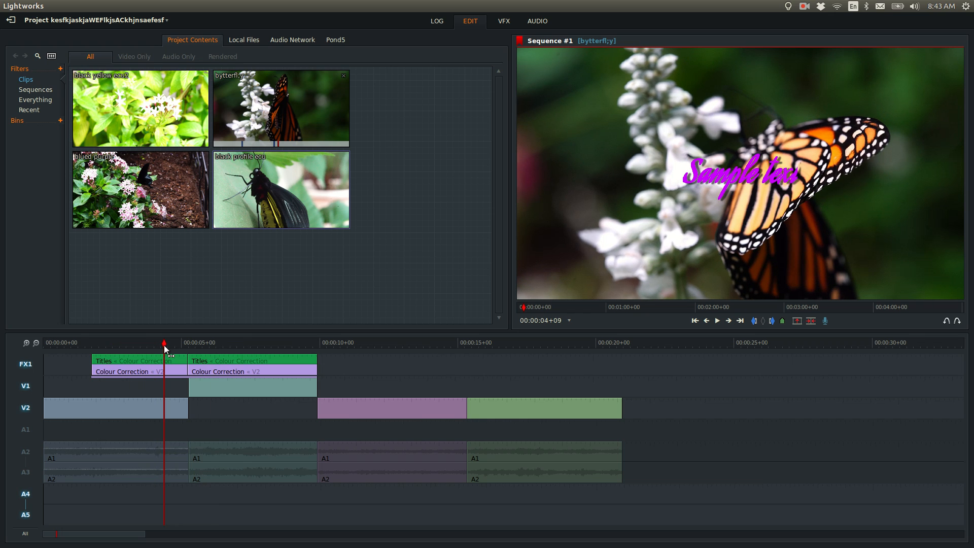
{"action": "left_click_drag", "start_coordinate": [163, 345], "coordinate": [212, 337]}
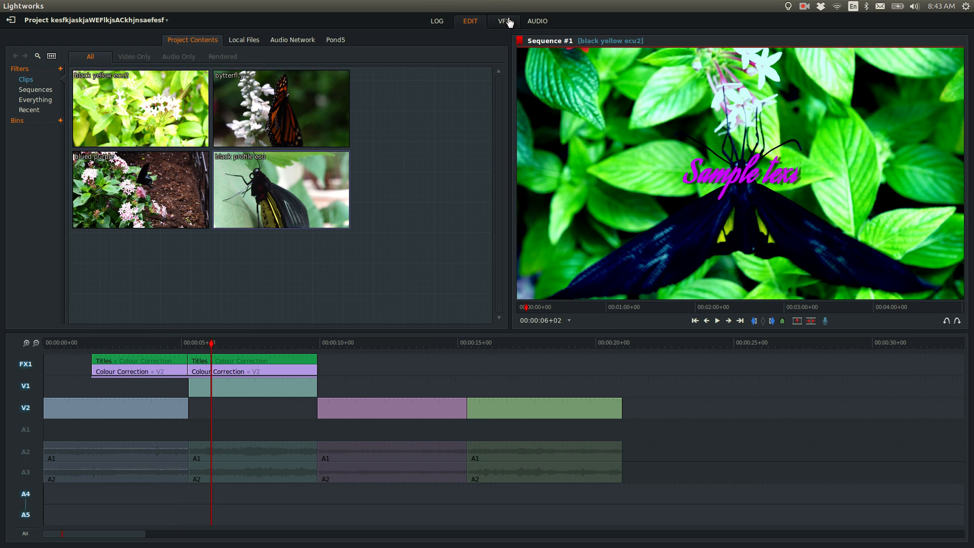
- In the VFX workspace, add a Colour Temperature effect to the blued purple clip on V2 and set its Temperature to 53.85%
{"action": "left_click", "coordinate": [507, 21]}
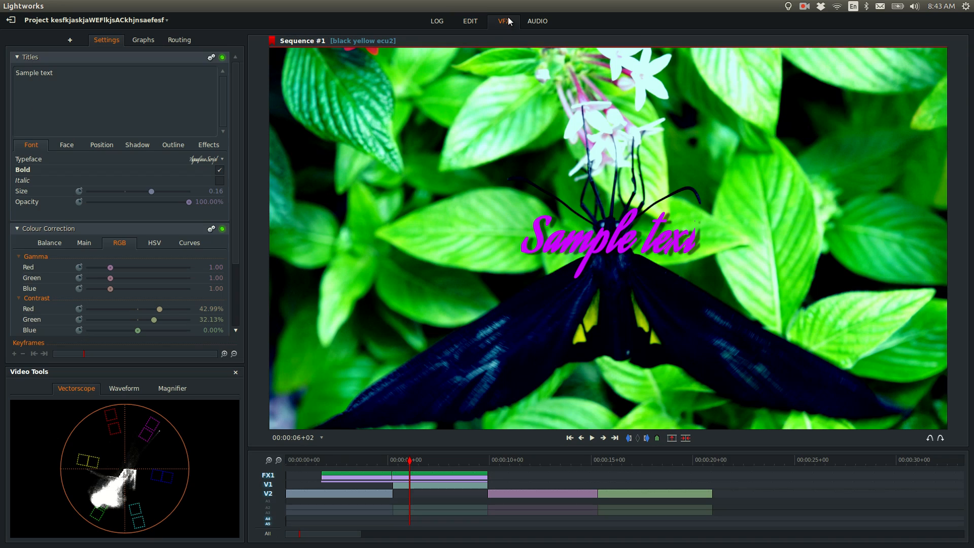
{"action": "left_click", "coordinate": [534, 457]}
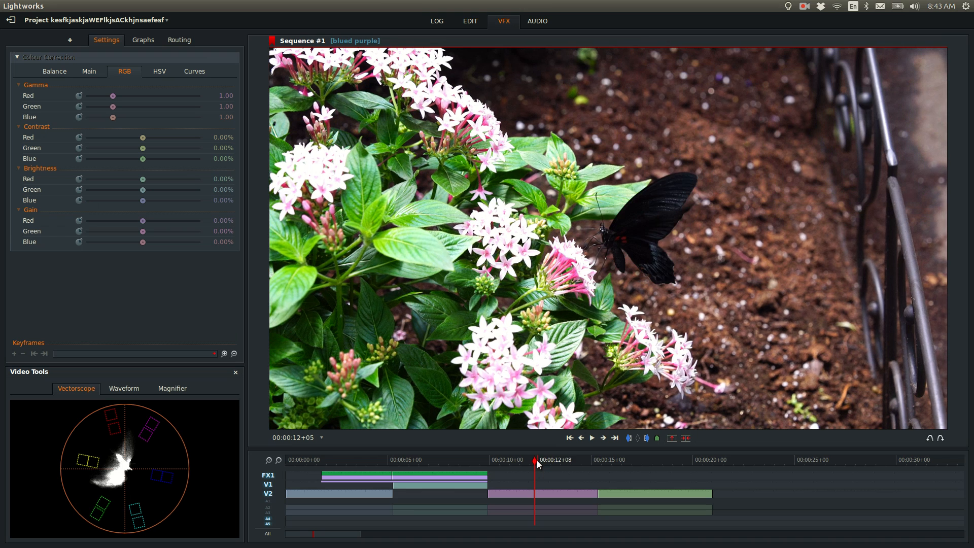
{"action": "left_click", "coordinate": [538, 459]}
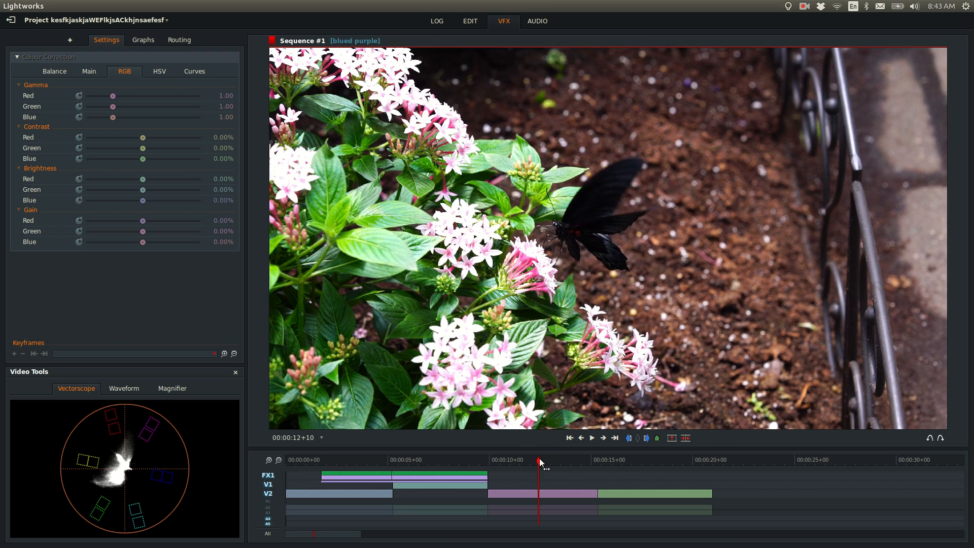
{"action": "right_click", "coordinate": [537, 493]}
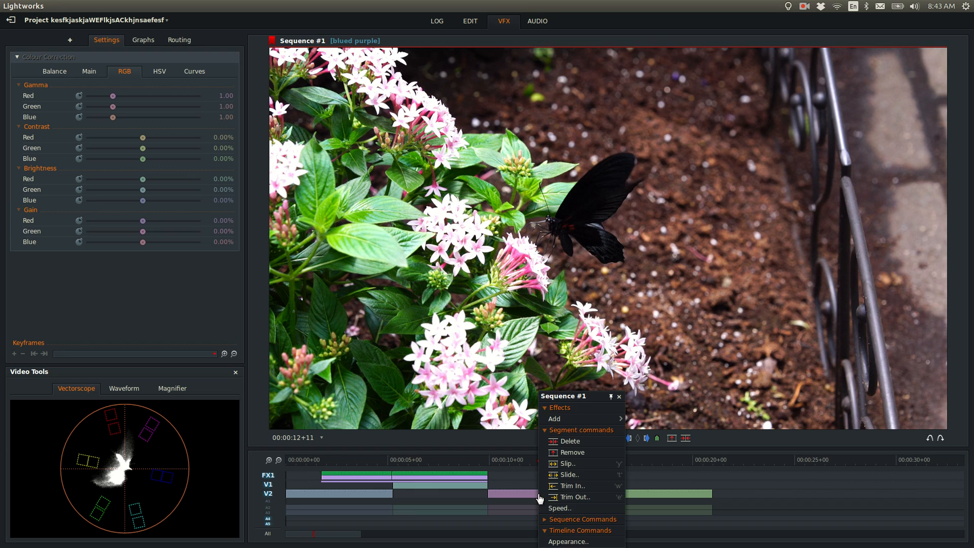
{"action": "left_click", "coordinate": [563, 419]}
{"action": "left_click", "coordinate": [632, 363]}
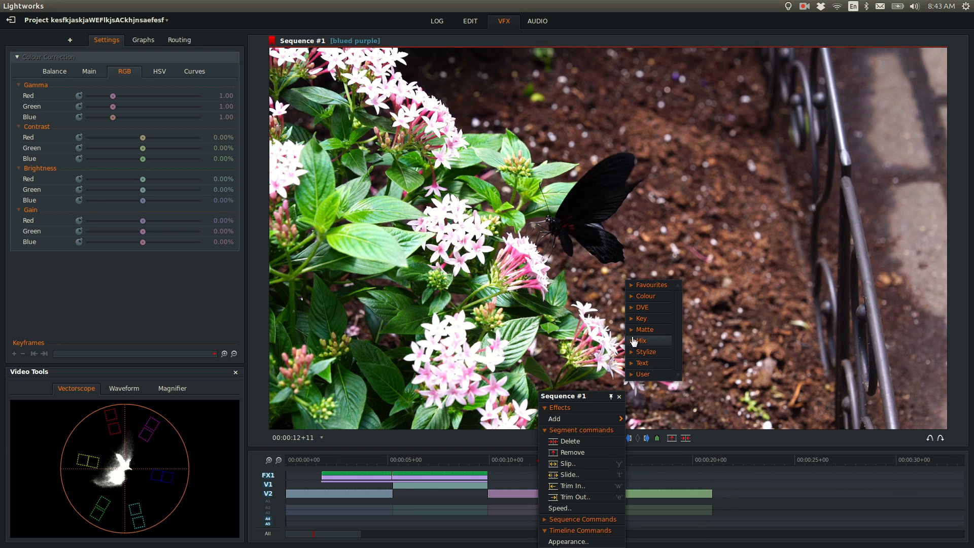
{"action": "left_click", "coordinate": [645, 296]}
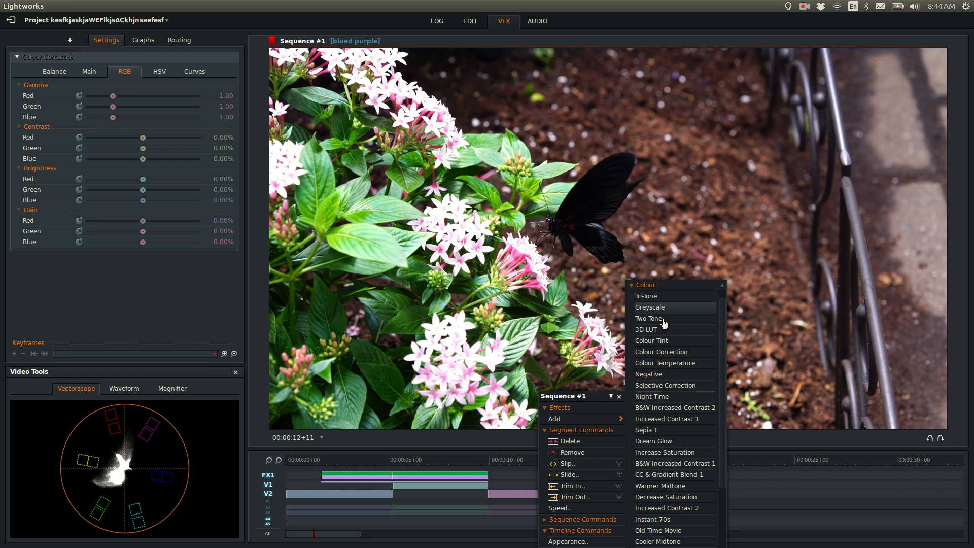
{"action": "left_click", "coordinate": [675, 362]}
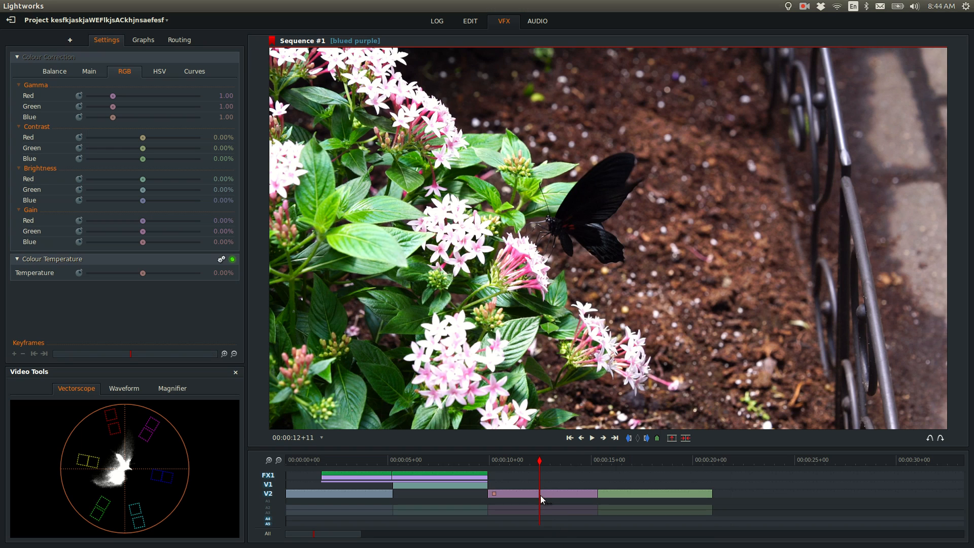
{"action": "left_click_drag", "start_coordinate": [161, 273], "coordinate": [172, 292]}
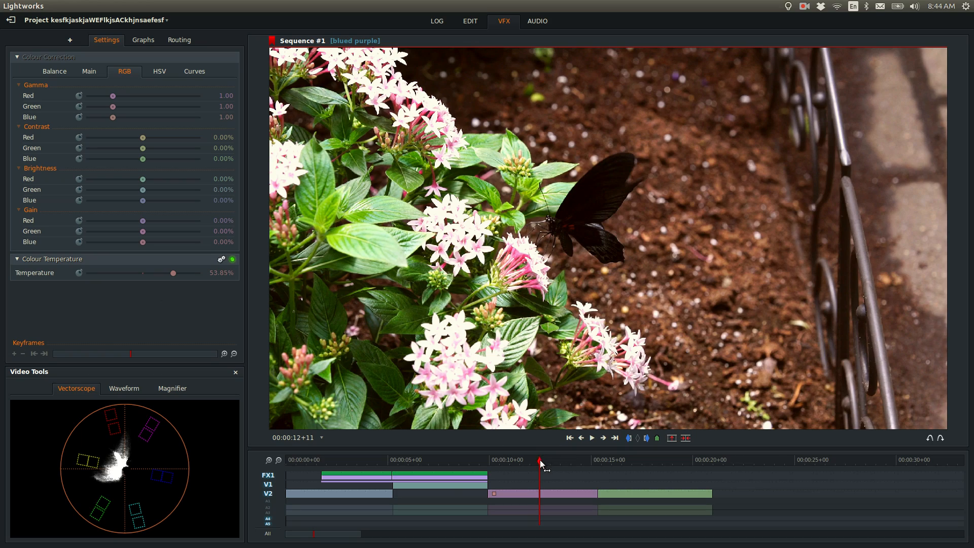
{"action": "left_click_drag", "start_coordinate": [527, 462], "coordinate": [545, 462]}
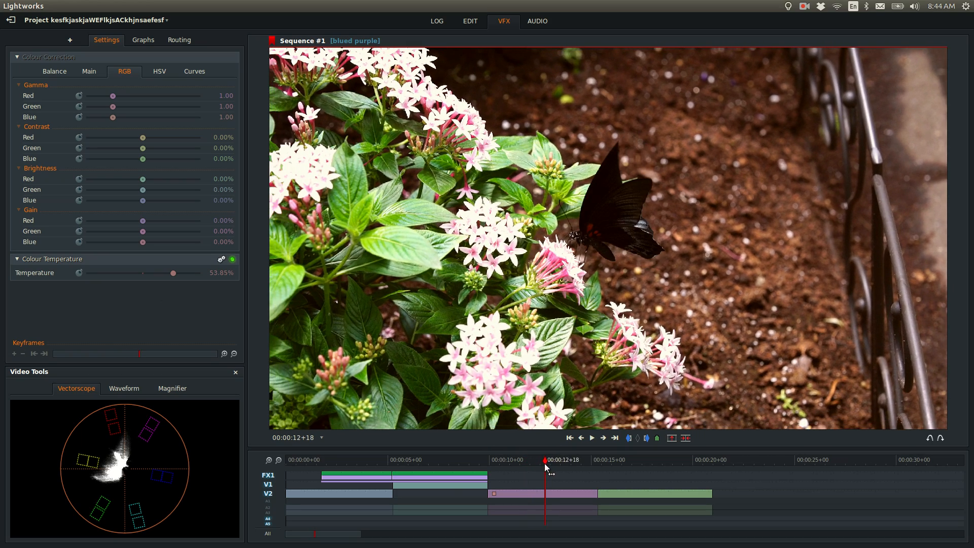
- Add a Dissolve effect from the Mix category to the blued purple clip
{"action": "left_click", "coordinate": [71, 42]}
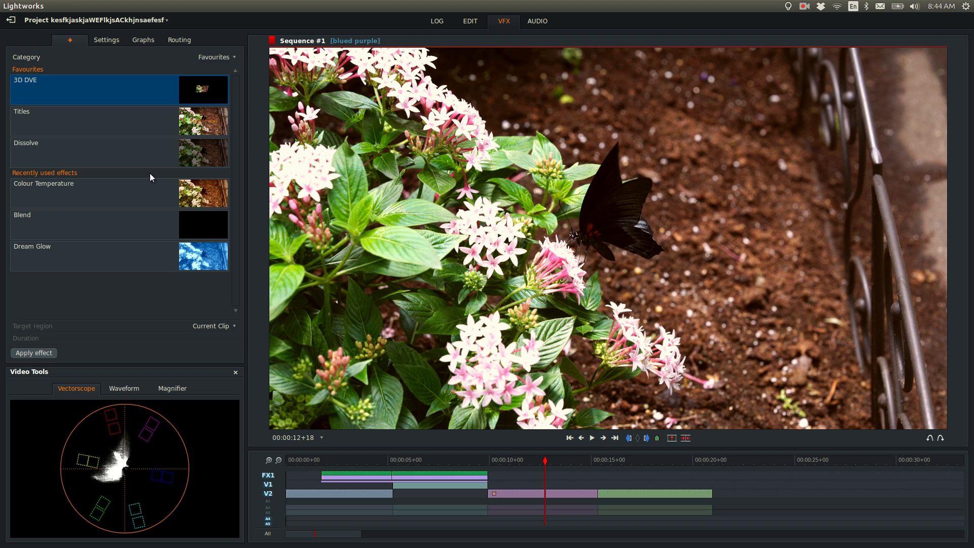
{"action": "left_click", "coordinate": [217, 58]}
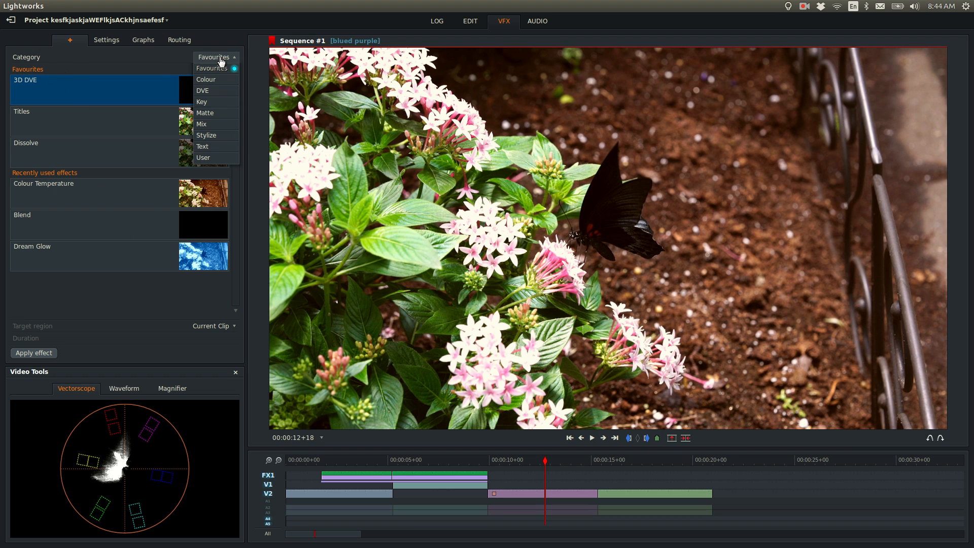
{"action": "left_click", "coordinate": [212, 103]}
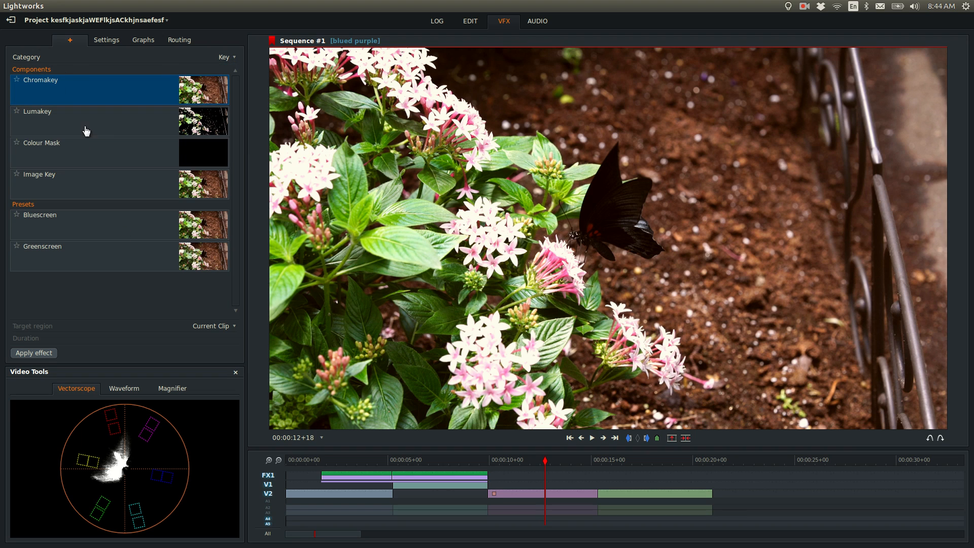
{"action": "left_click", "coordinate": [224, 54]}
{"action": "left_click", "coordinate": [214, 113]}
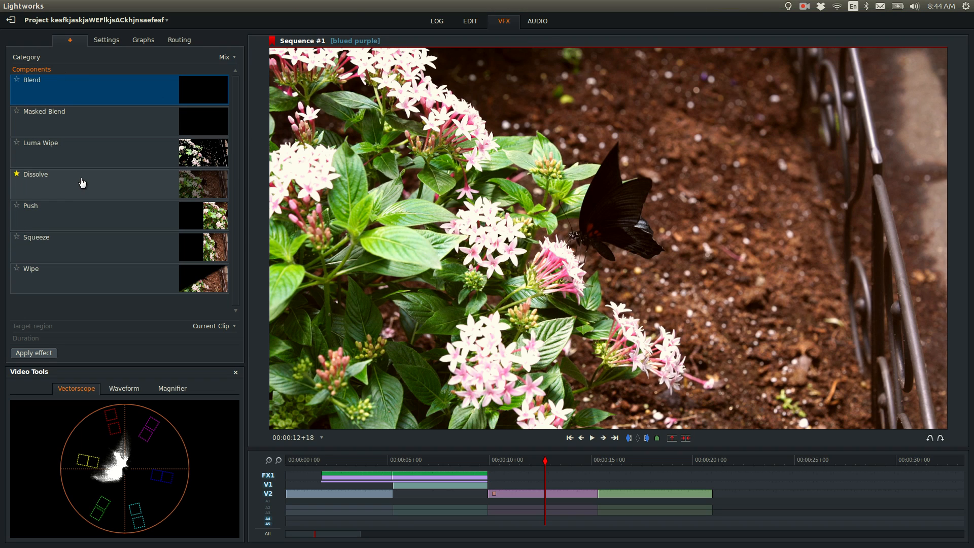
{"action": "left_click", "coordinate": [82, 182]}
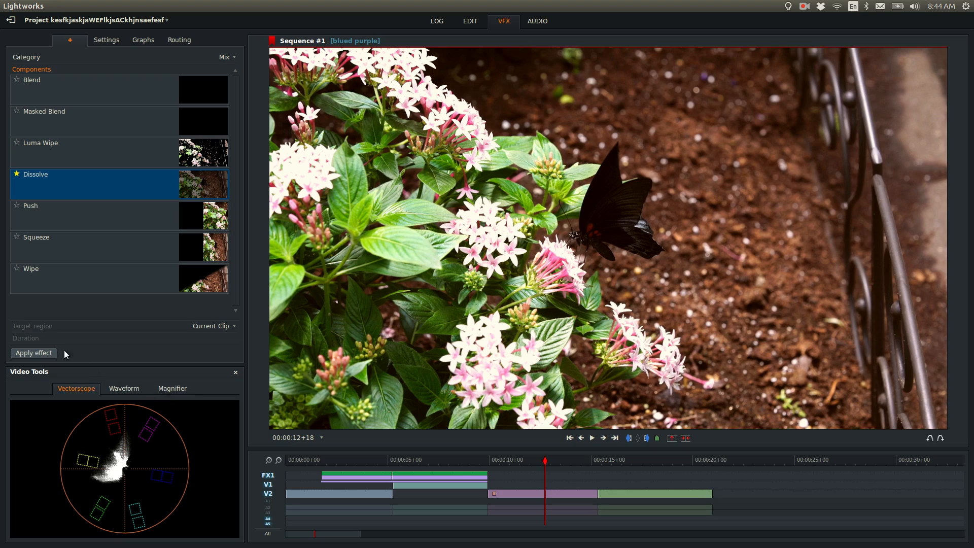
{"action": "left_click", "coordinate": [46, 353]}
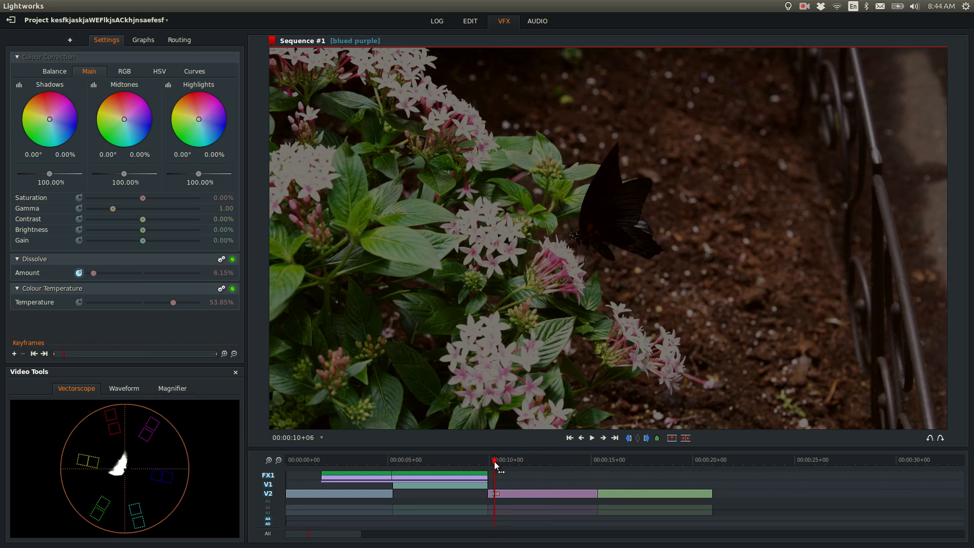
- Play the blued purple clip from its start and set the Dissolve Amount to 12.67% at 00:00:14+00
{"action": "left_click_drag", "start_coordinate": [494, 461], "coordinate": [488, 462]}
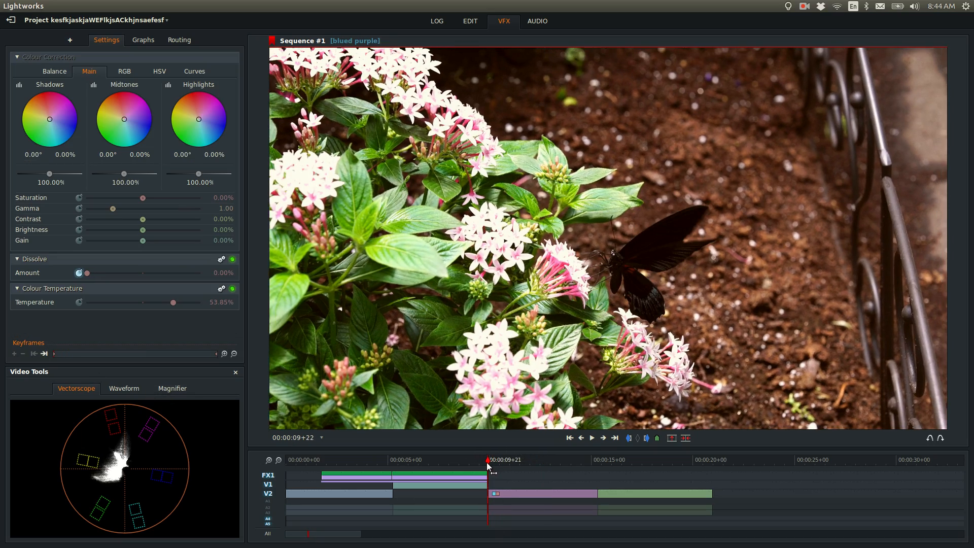
{"action": "key", "text": "space"}
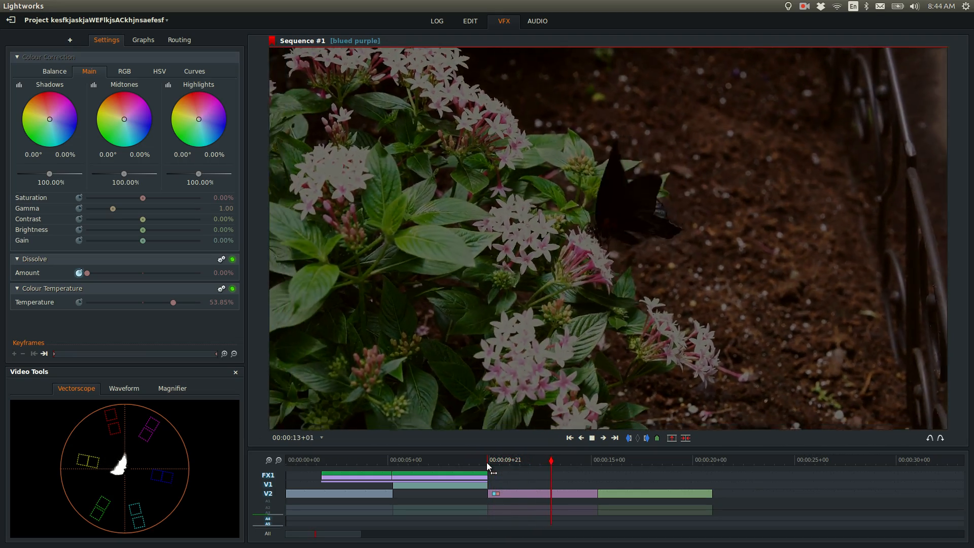
{"action": "key", "text": "space"}
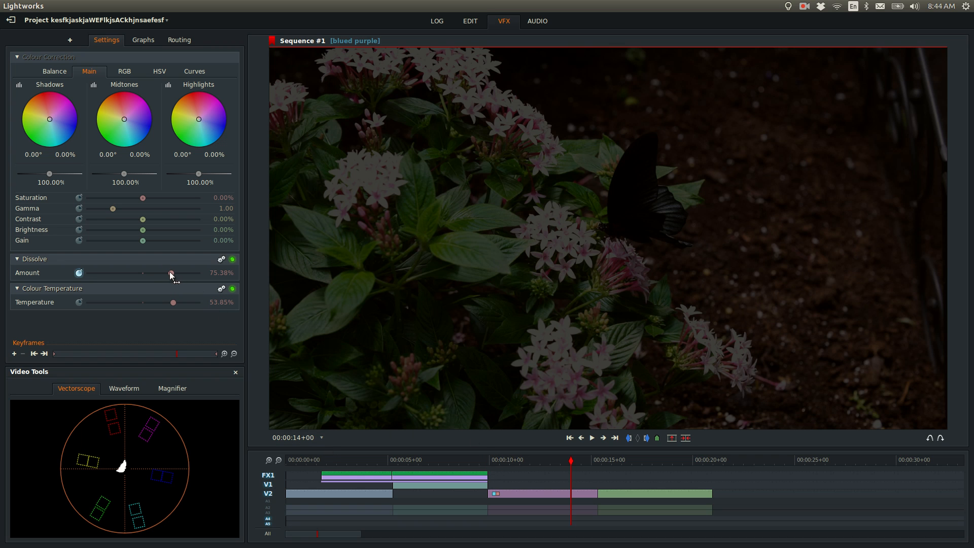
{"action": "left_click_drag", "start_coordinate": [163, 273], "coordinate": [100, 276]}
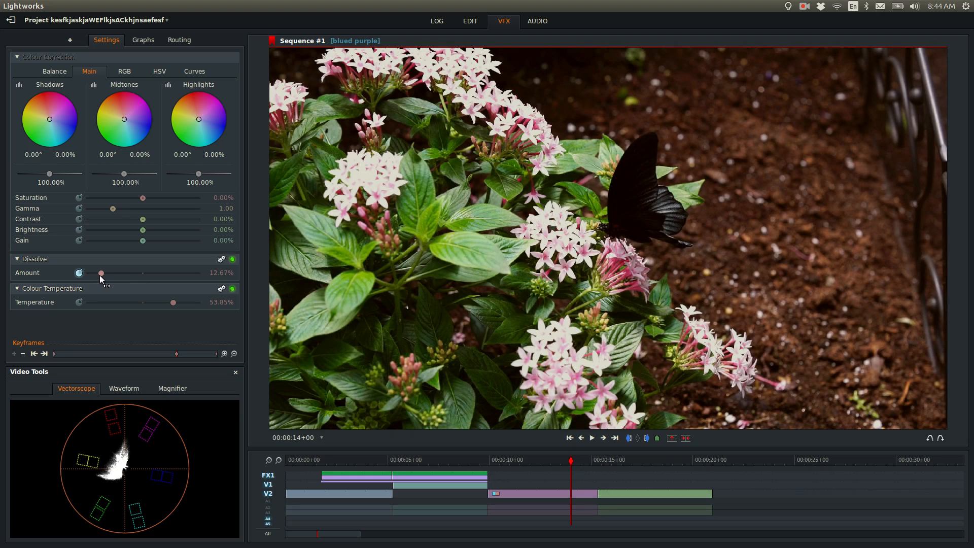
- Park the playhead at 00:00:16+15 and enable audio tracks A2 and A3 in the AUDIO workspace
{"action": "left_click_drag", "start_coordinate": [573, 463], "coordinate": [625, 463]}
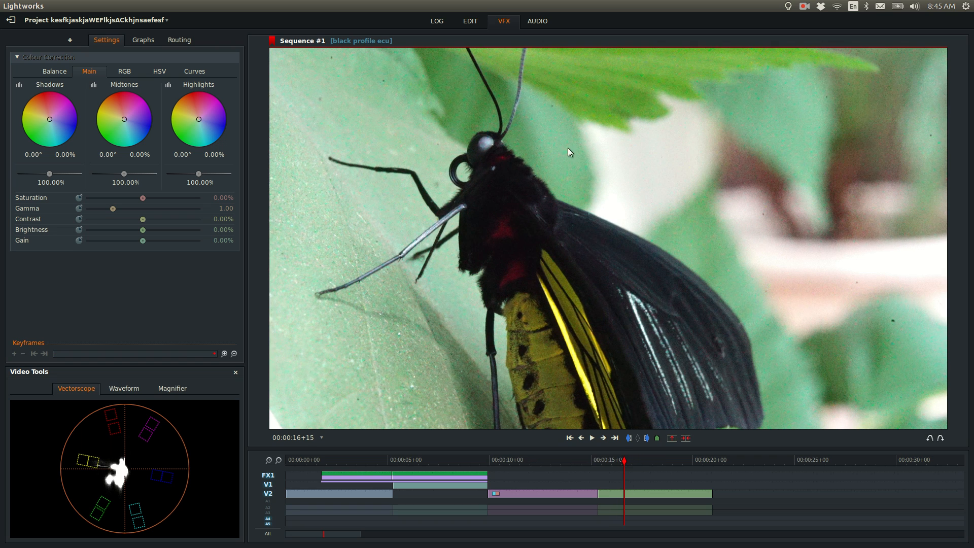
{"action": "left_click", "coordinate": [538, 21]}
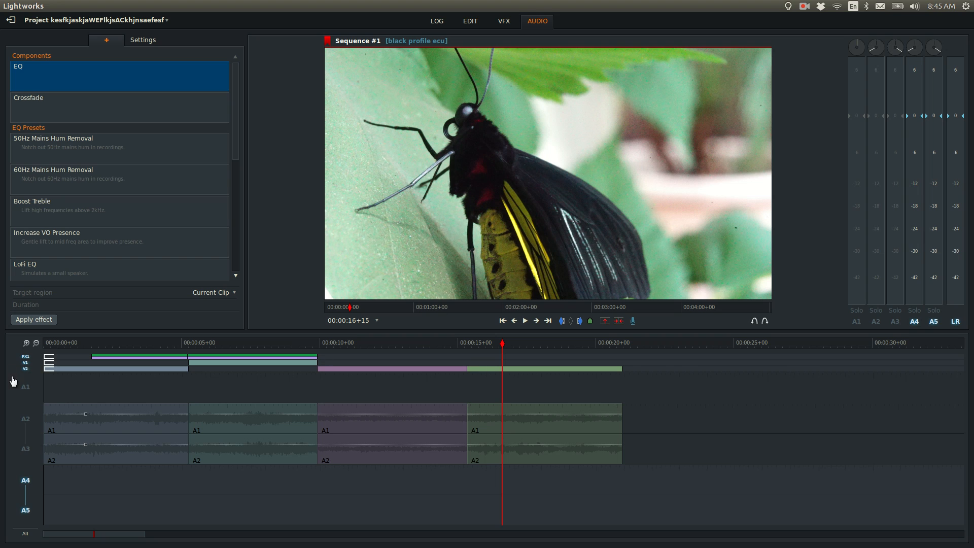
{"action": "left_click", "coordinate": [25, 428]}
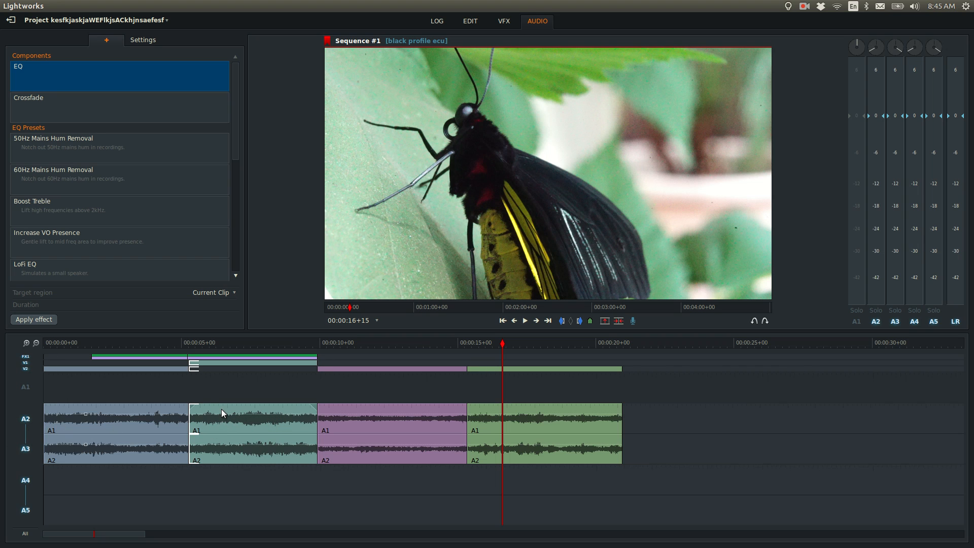
- Add level nodes forming a volume dip in the black yellow ecu2 clip's audio and play it from 00:00:05+10
{"action": "mouse_move", "coordinate": [217, 414]}
{"action": "left_mouse_down"}
{"action": "mouse_move", "coordinate": [218, 427]}
{"action": "mouse_move", "coordinate": [223, 415]}
{"action": "mouse_move", "coordinate": [260, 415]}
{"action": "mouse_move", "coordinate": [252, 421]}
{"action": "mouse_move", "coordinate": [218, 399]}
{"action": "left_mouse_up"}
{"action": "left_click", "coordinate": [194, 340]}
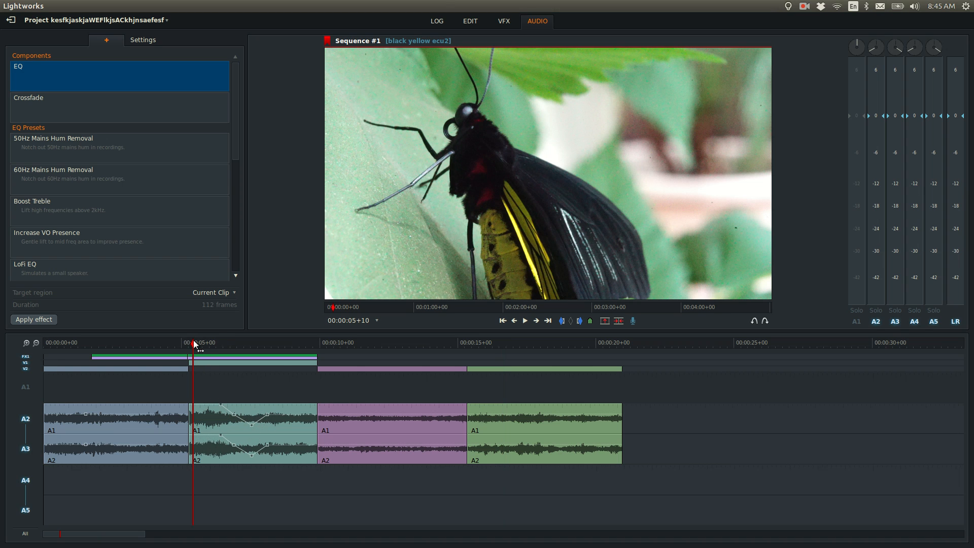
{"action": "key", "text": "space"}
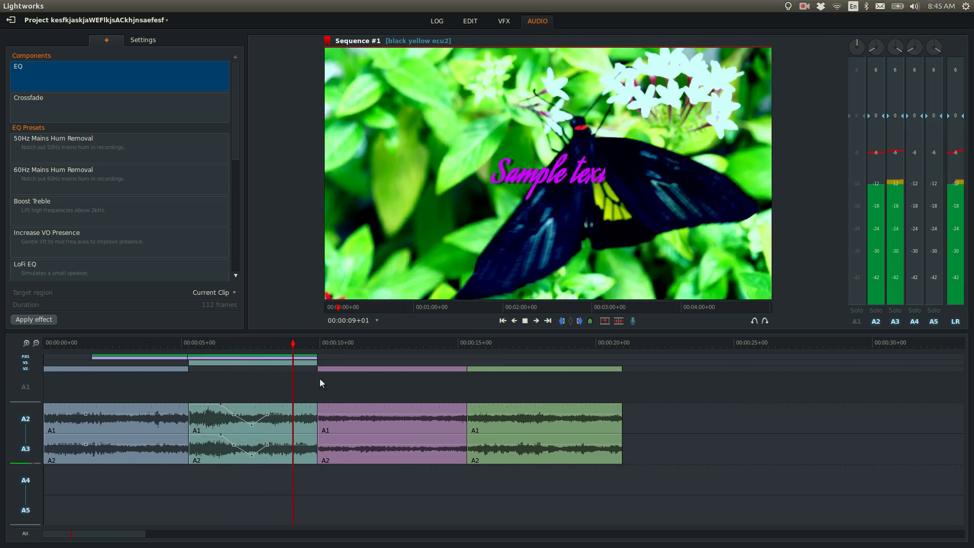
- Raise the A2 mixer level to about 5 dB and play the blued purple clip to hear it
{"action": "left_click", "coordinate": [364, 341]}
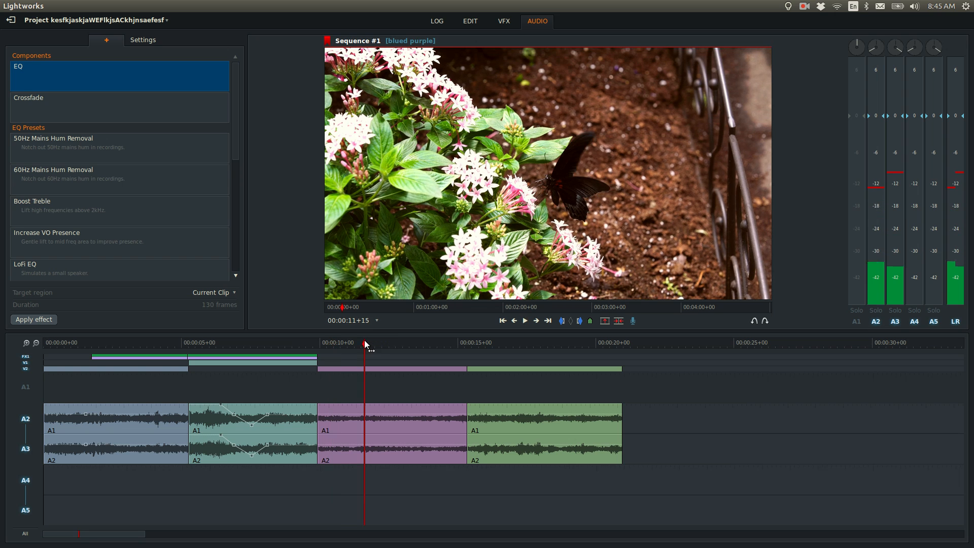
{"action": "left_click_drag", "start_coordinate": [364, 341], "coordinate": [373, 345]}
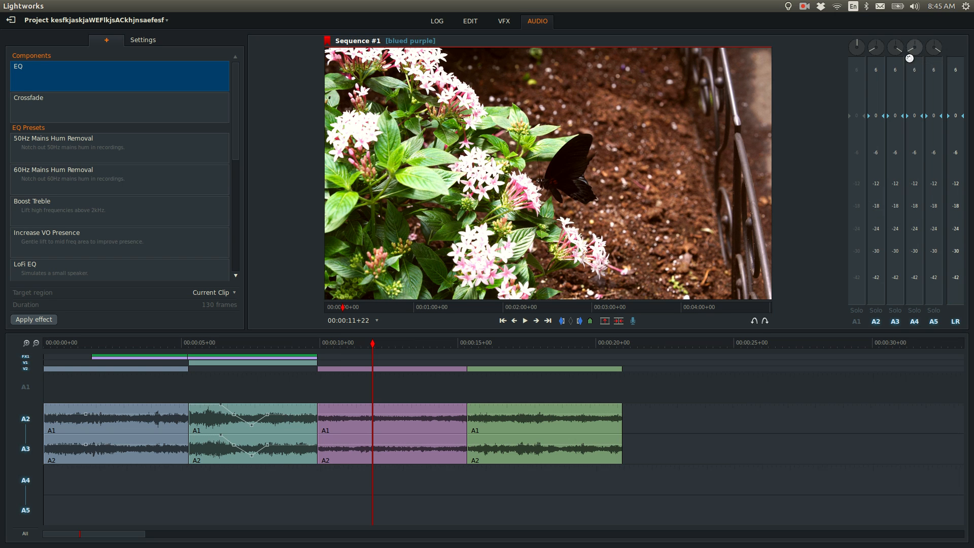
{"action": "key", "text": "space"}
{"action": "key", "text": "space"}
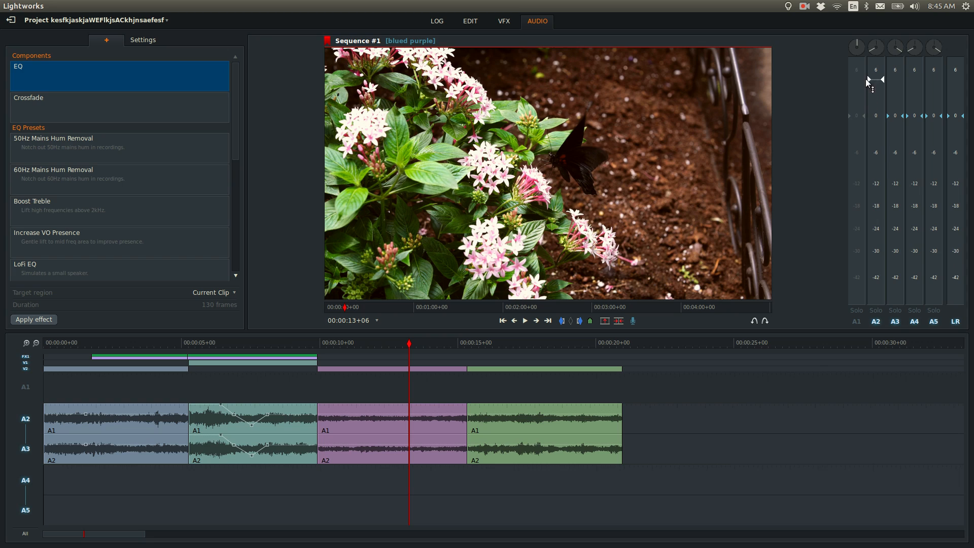
{"action": "key", "text": "space"}
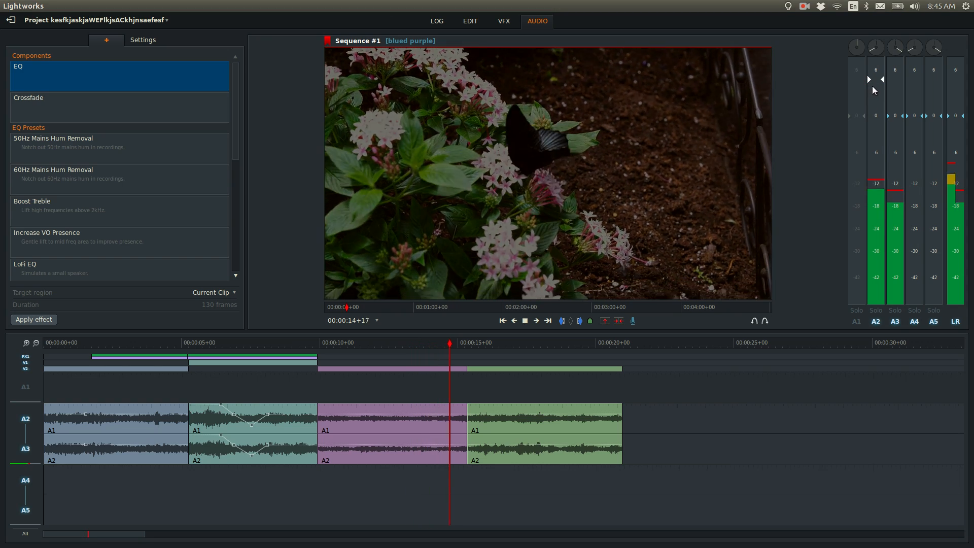
{"action": "key", "text": "space"}
- Replay the blued purple clip while panning A2 and A3 to the right, and lower the LR master level to about -2 dB
{"action": "left_click", "coordinate": [361, 342]}
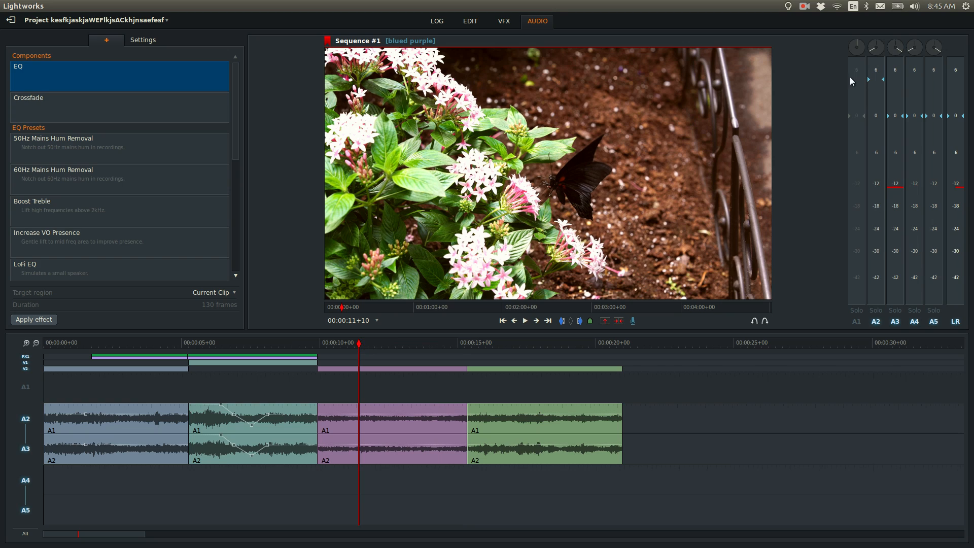
{"action": "key", "text": "space"}
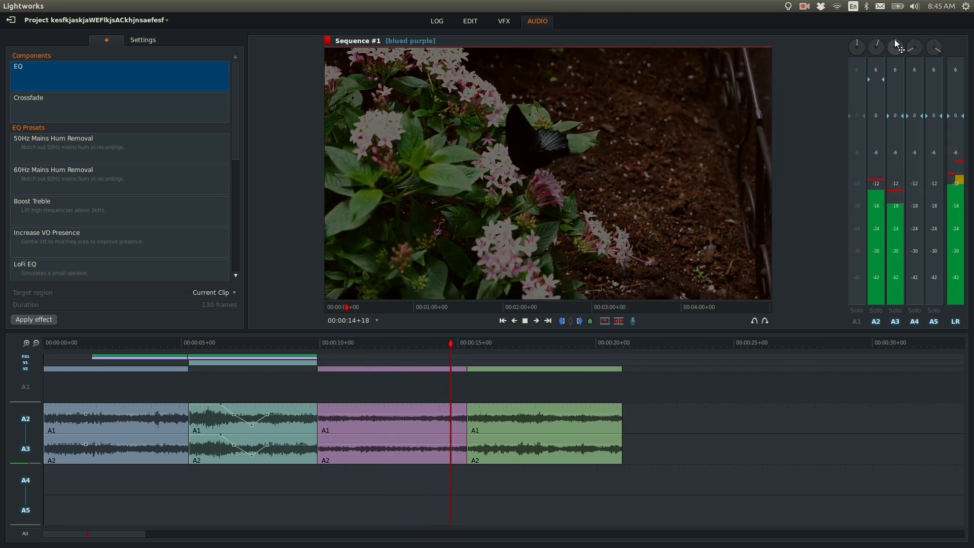
{"action": "key", "text": "space"}
{"action": "left_click_drag", "start_coordinate": [392, 341], "coordinate": [345, 344]}
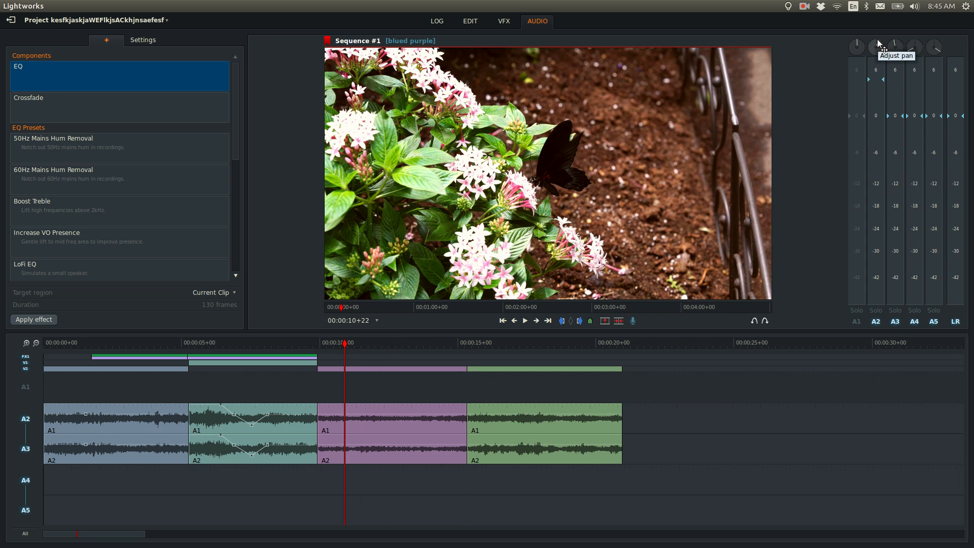
{"action": "key", "text": "space"}
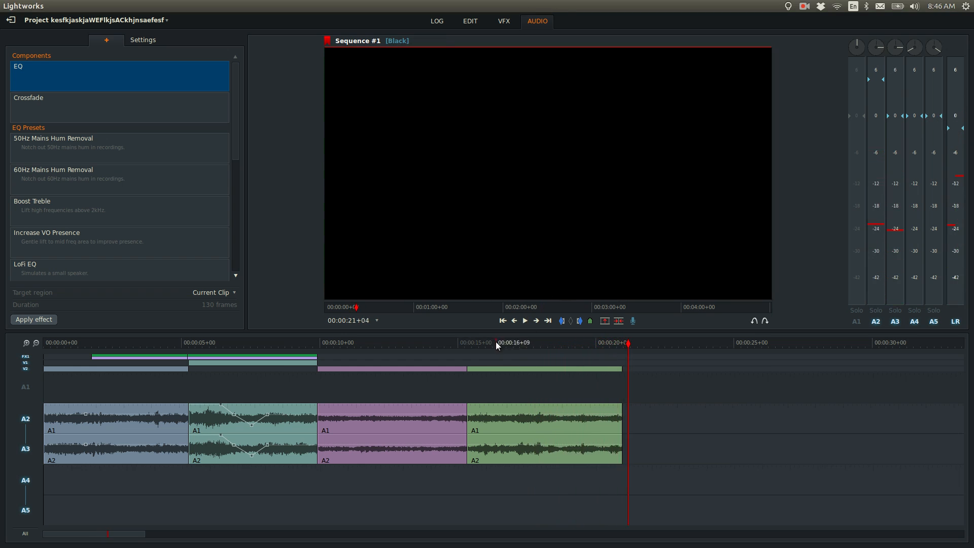
- Centre the pan of A2 and A3 while replaying the sequence from 00:00:10+17
{"action": "left_click_drag", "start_coordinate": [496, 342], "coordinate": [346, 356]}
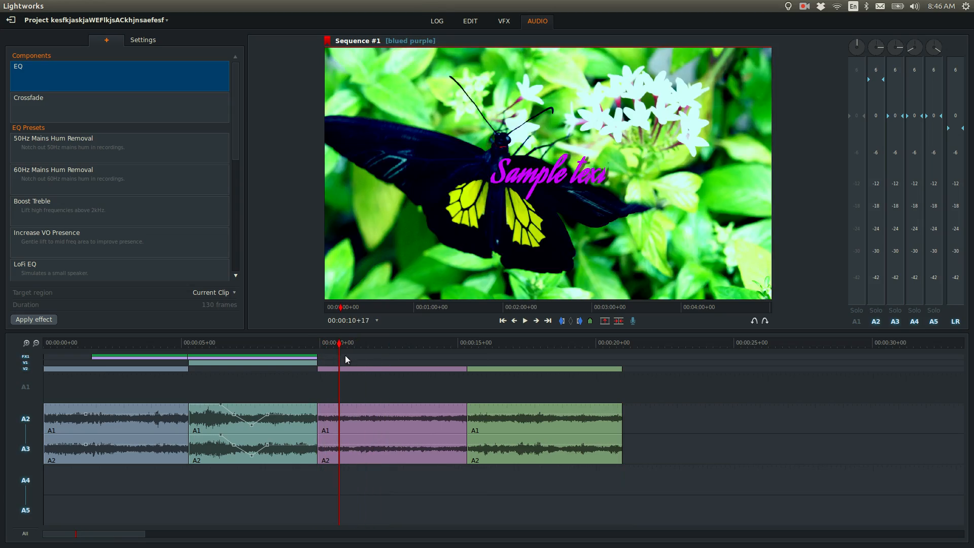
{"action": "key", "text": "space"}
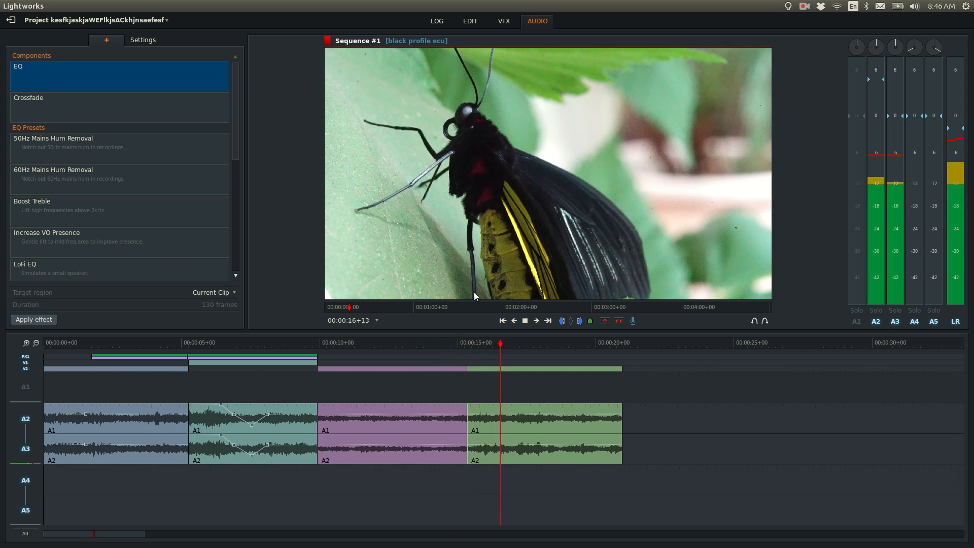
{"action": "key", "text": "space"}
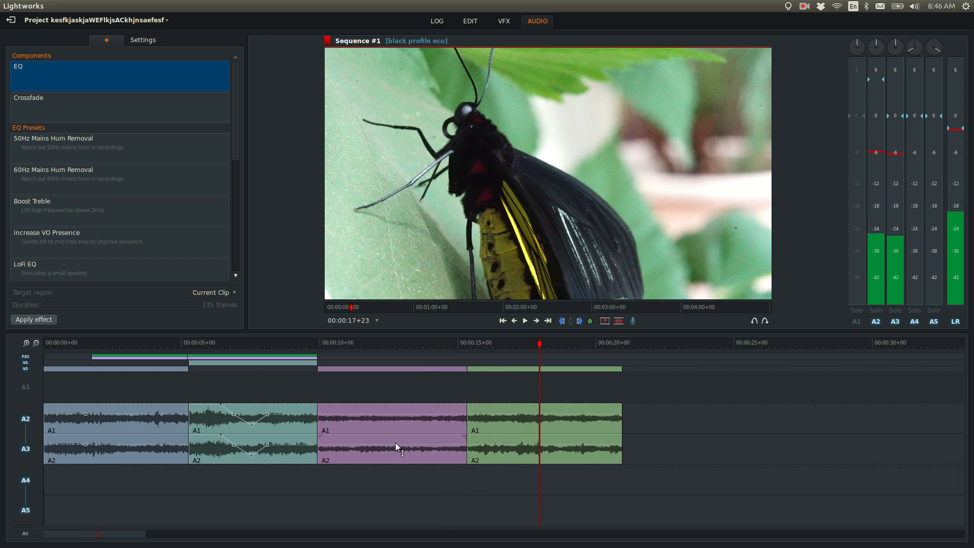
- Add the Mic Wind Reduction effect to the blued purple clip's audio and set its A2 high-pass frequency to 2864 Hz
{"action": "right_click", "coordinate": [399, 421]}
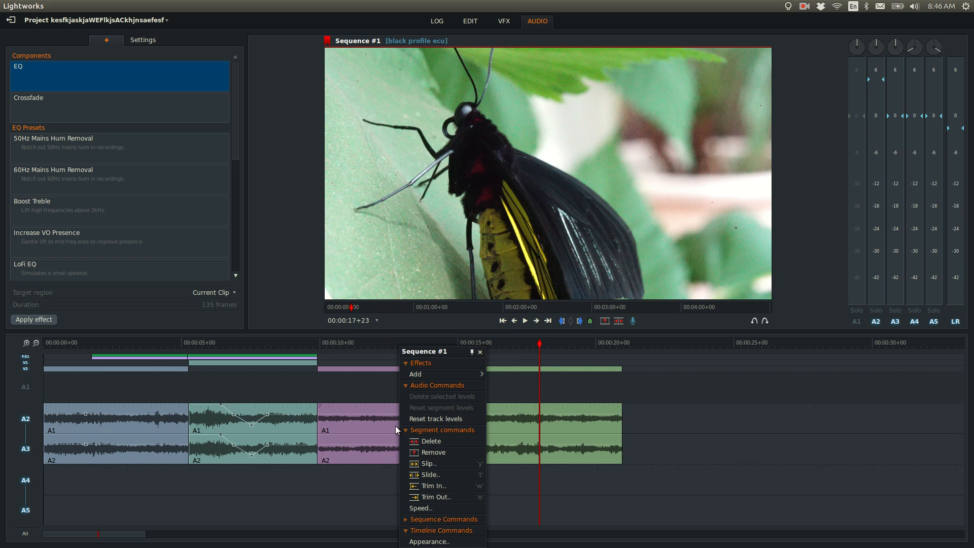
{"action": "mouse_move", "coordinate": [432, 375]}
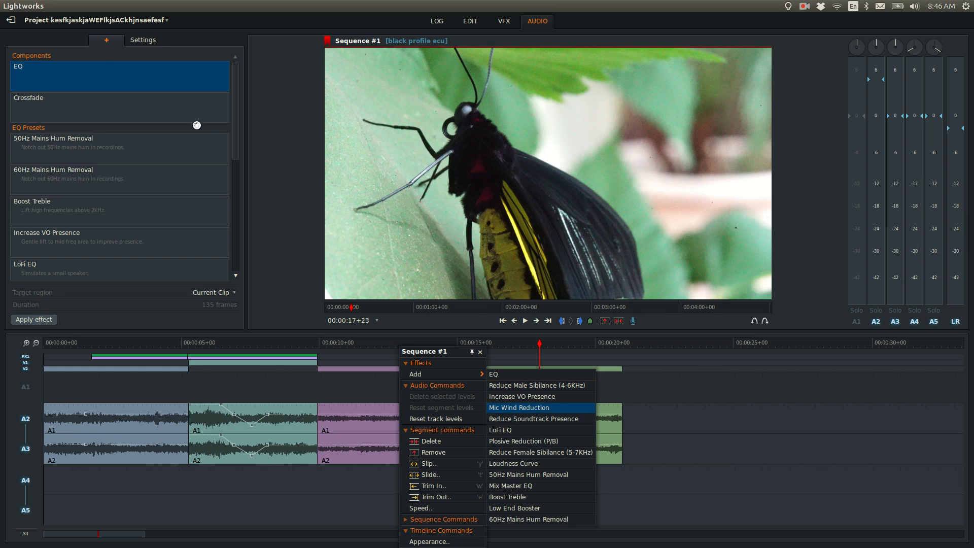
{"action": "left_click", "coordinate": [517, 407]}
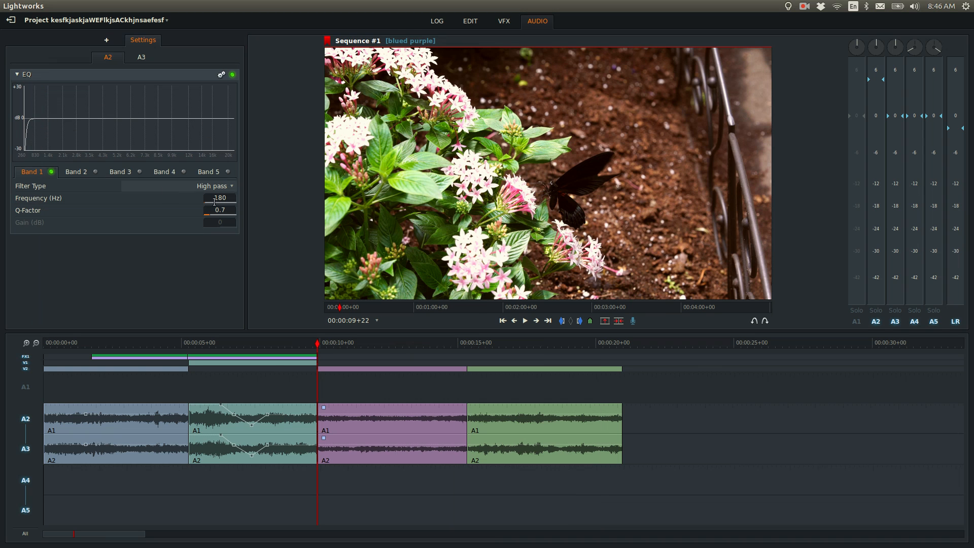
{"action": "left_click_drag", "start_coordinate": [205, 202], "coordinate": [228, 203]}
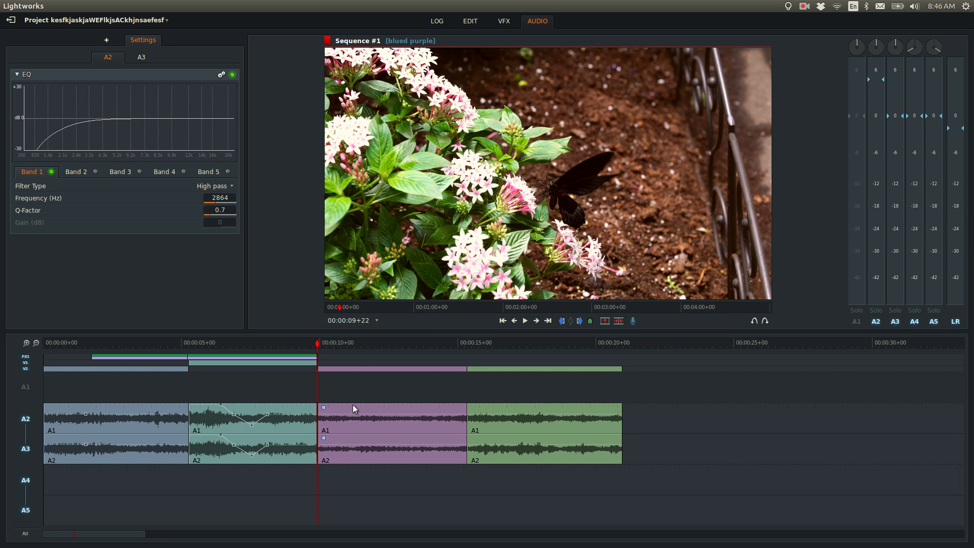
- Create an audio fade-out about 3 seconds long at the end of the blued purple clip and play it from 00:00:13+06
{"action": "left_click_drag", "start_coordinate": [359, 341], "coordinate": [409, 341]}
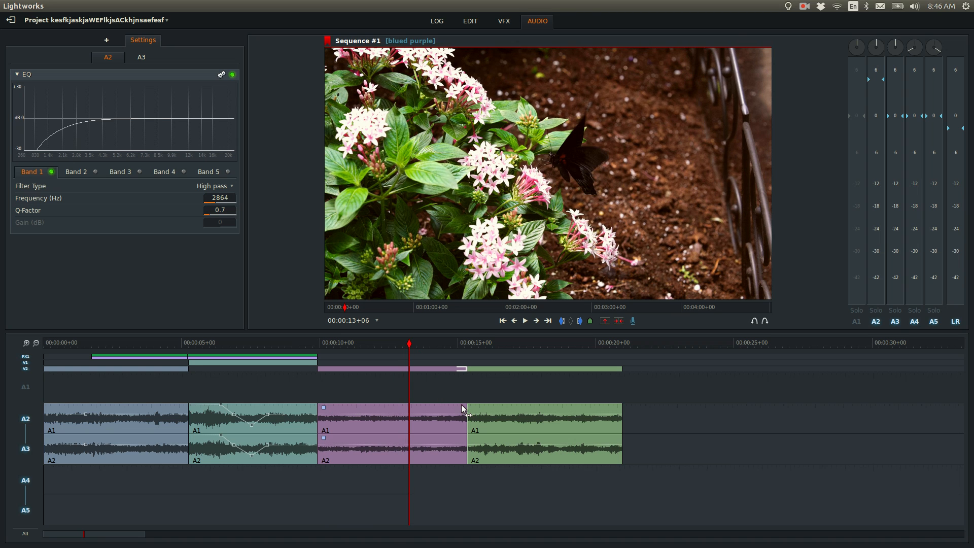
{"action": "left_click_drag", "start_coordinate": [461, 404], "coordinate": [403, 413]}
{"action": "left_click_drag", "start_coordinate": [364, 419], "coordinate": [386, 418]}
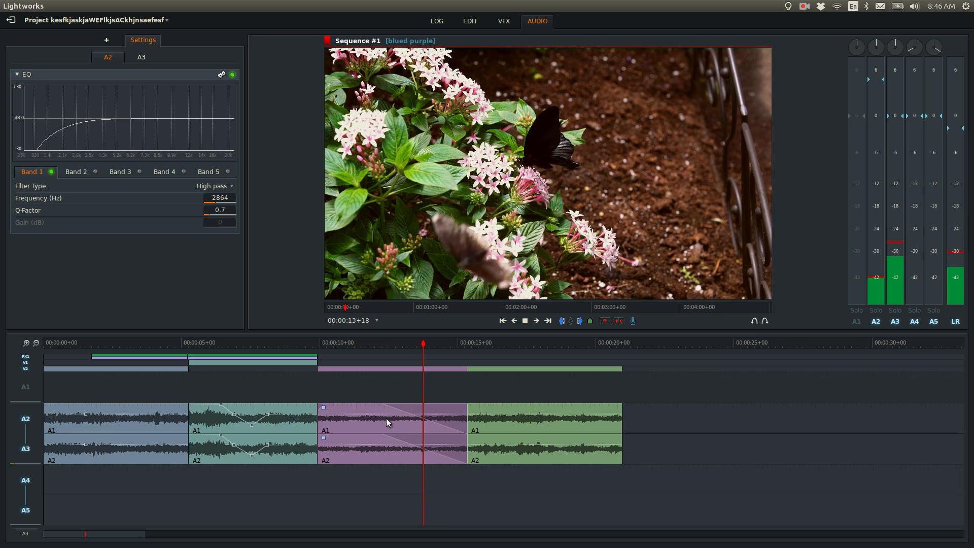
{"action": "key", "text": "space"}
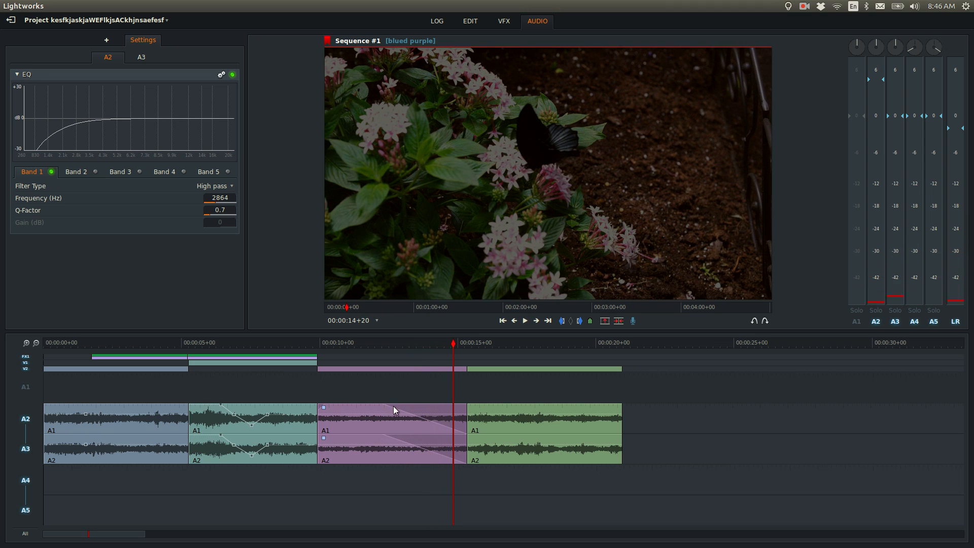
- Shorten the blued purple clip's audio fade-out to 16½ frames and play the sequence to hear it
{"action": "left_click_drag", "start_coordinate": [382, 404], "coordinate": [448, 406]}
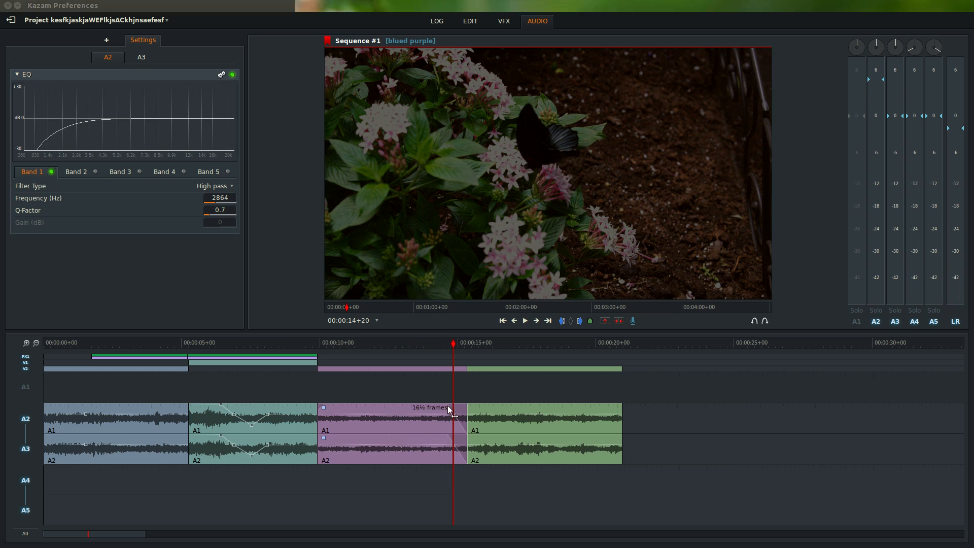
{"action": "left_click", "coordinate": [417, 343]}
{"action": "key", "text": "space"}
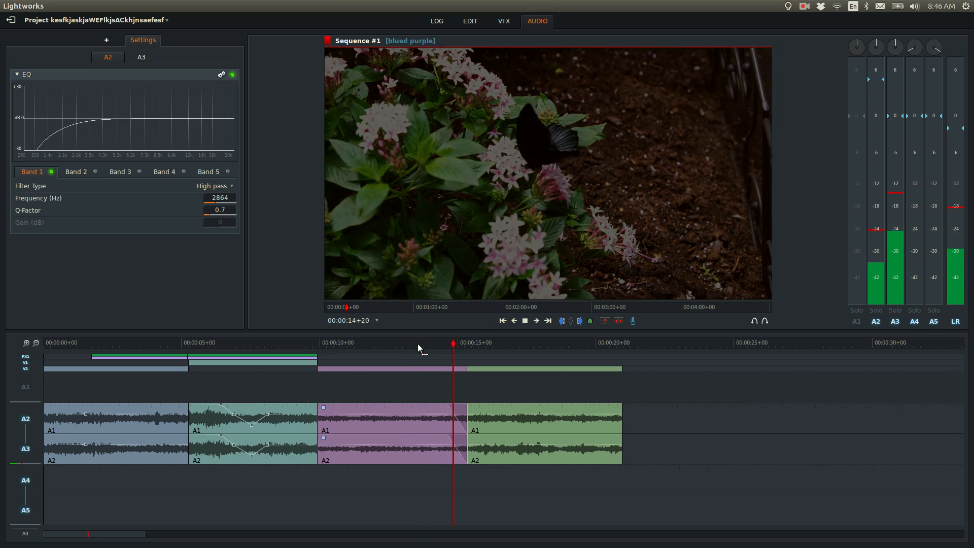
- Add audio fade-ins to the blued purple and black profile ecu clips, the second about 30 frames long, and a fade-out ending the latter
{"action": "key", "text": "space"}
{"action": "left_click_drag", "start_coordinate": [323, 407], "coordinate": [355, 407]}
{"action": "left_click", "coordinate": [474, 412]}
{"action": "left_click_drag", "start_coordinate": [475, 412], "coordinate": [504, 414]}
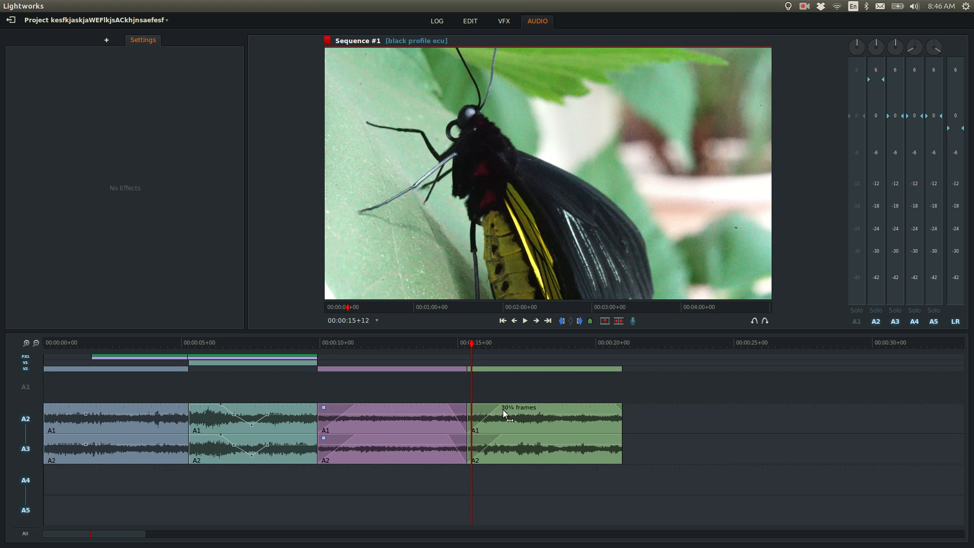
{"action": "left_click_drag", "start_coordinate": [617, 409], "coordinate": [595, 415]}
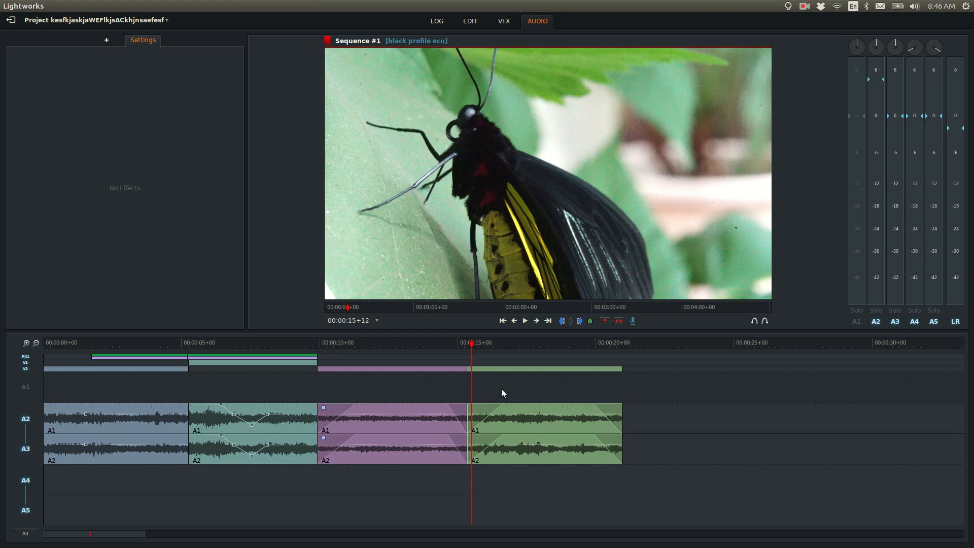
- Move the playhead to 00:00:07+14, view the sequence in the VFX and audio workspaces, and switch to the editing workspace
{"action": "left_click_drag", "start_coordinate": [390, 341], "coordinate": [253, 358]}
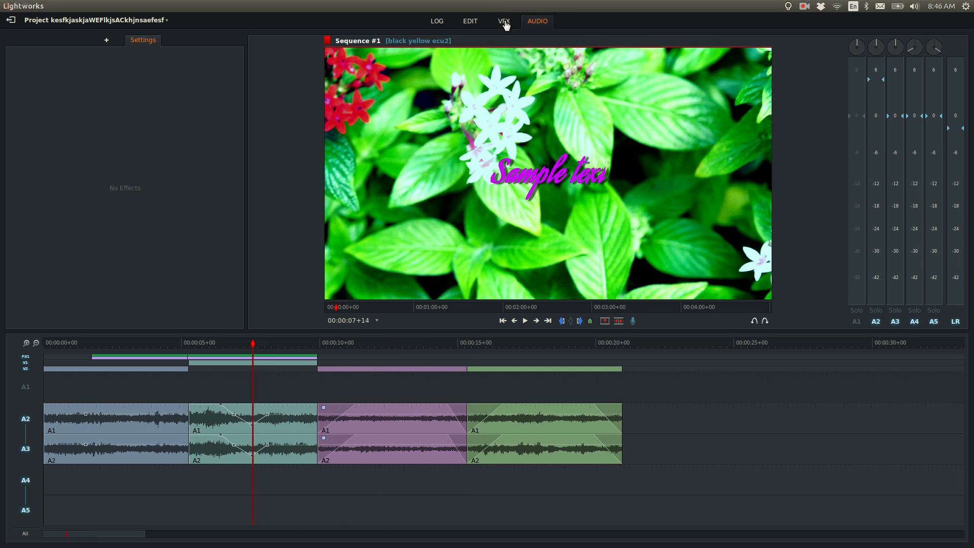
{"action": "left_click", "coordinate": [505, 23]}
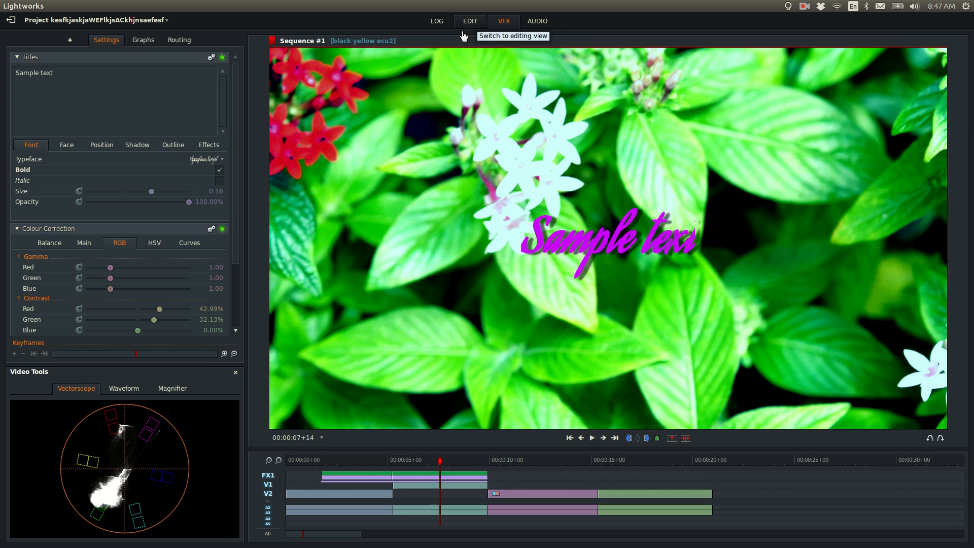
{"action": "left_click", "coordinate": [538, 22]}
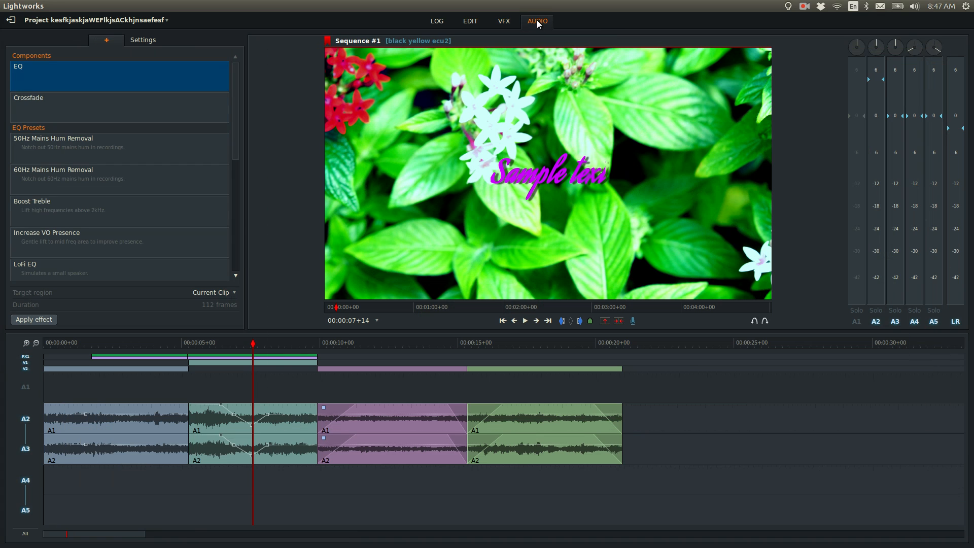
{"action": "left_click", "coordinate": [516, 25]}
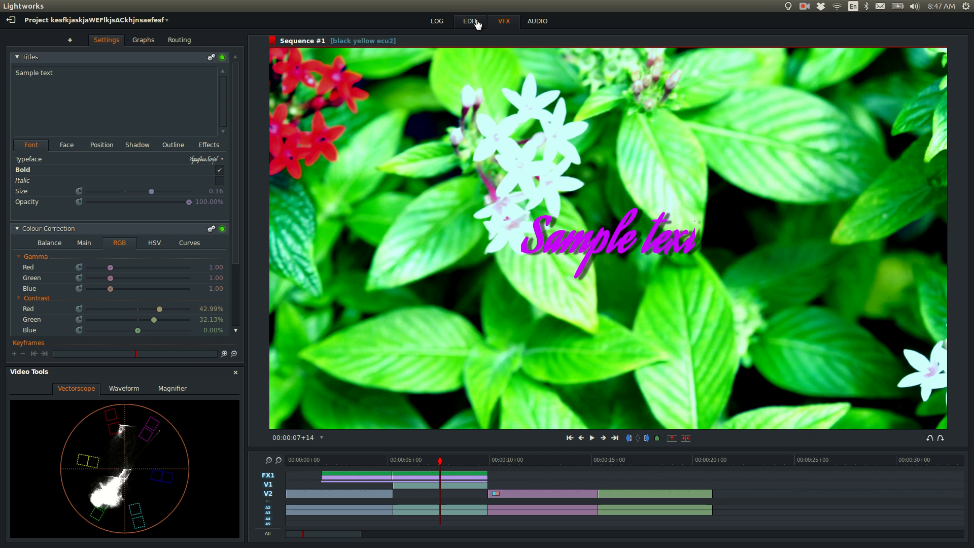
{"action": "left_click", "coordinate": [471, 21]}
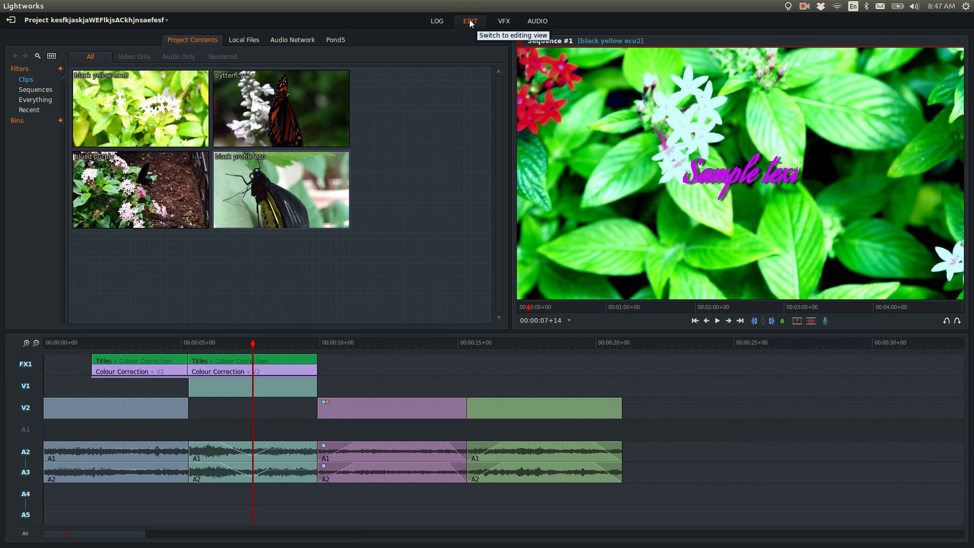
- Mark an in point about 1 second into the sequence and an out point at 00:00:20+14
{"action": "left_click_drag", "start_coordinate": [230, 344], "coordinate": [612, 346]}
{"action": "key", "text": "i"}
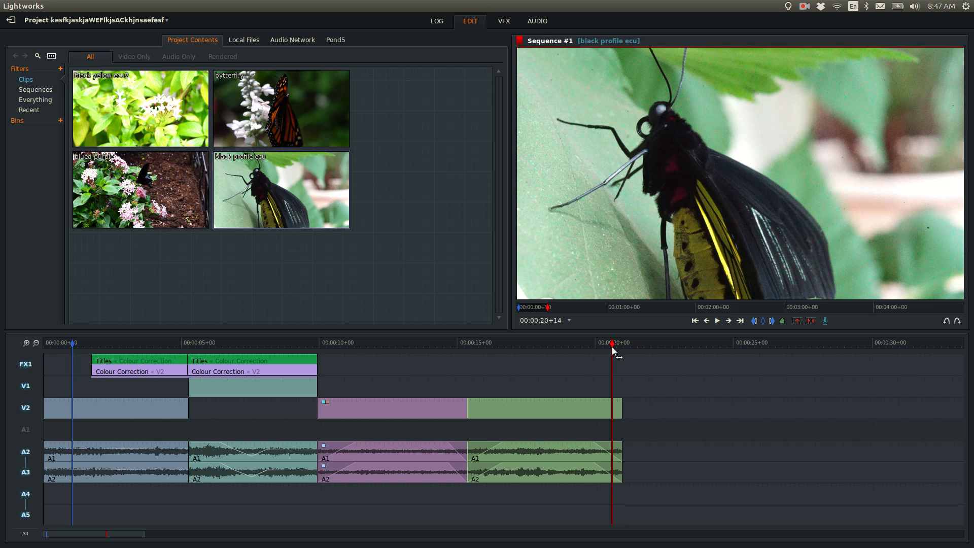
{"action": "key", "text": "o"}
- Open the YouTube export settings for Sequence #1 and confirm the lightworks test folder as the destination
{"action": "right_click", "coordinate": [388, 341]}
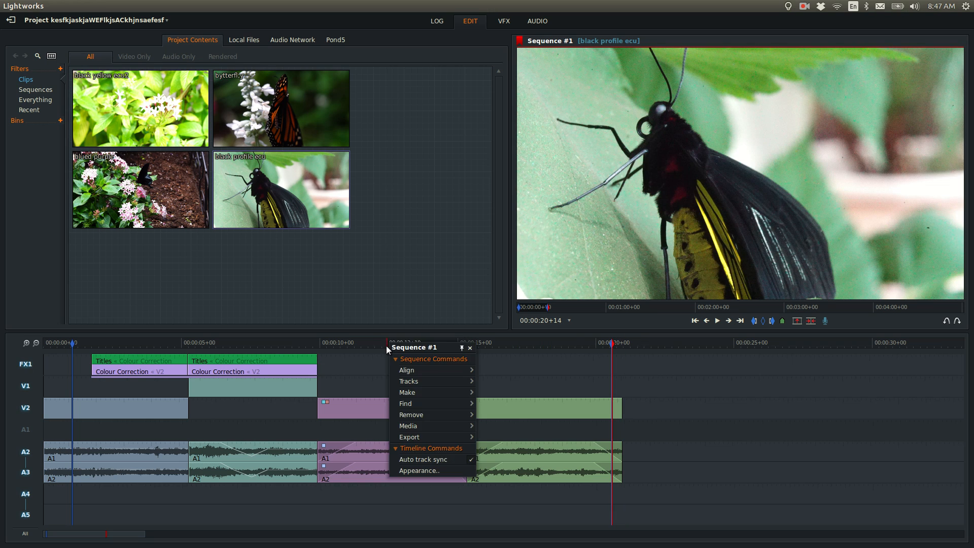
{"action": "left_click", "coordinate": [414, 439]}
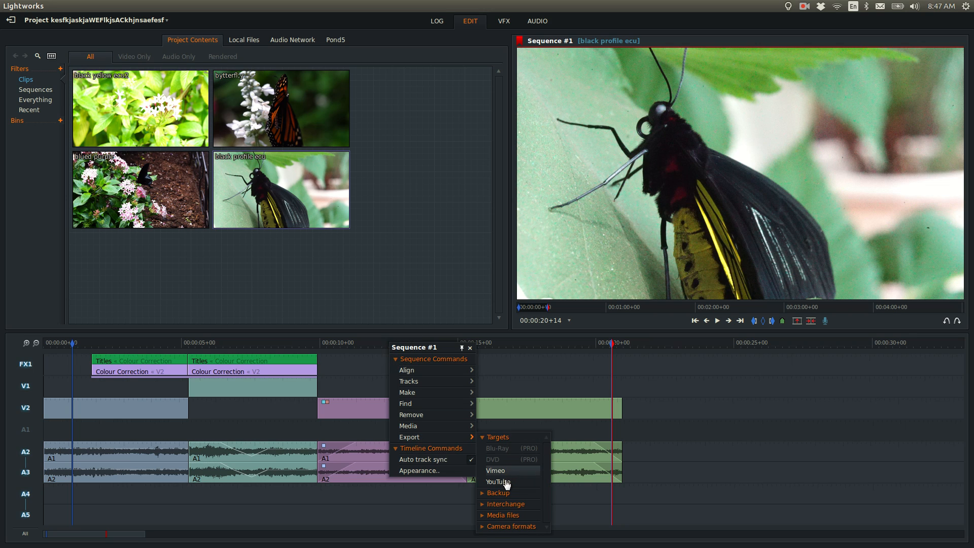
{"action": "left_click", "coordinate": [506, 482]}
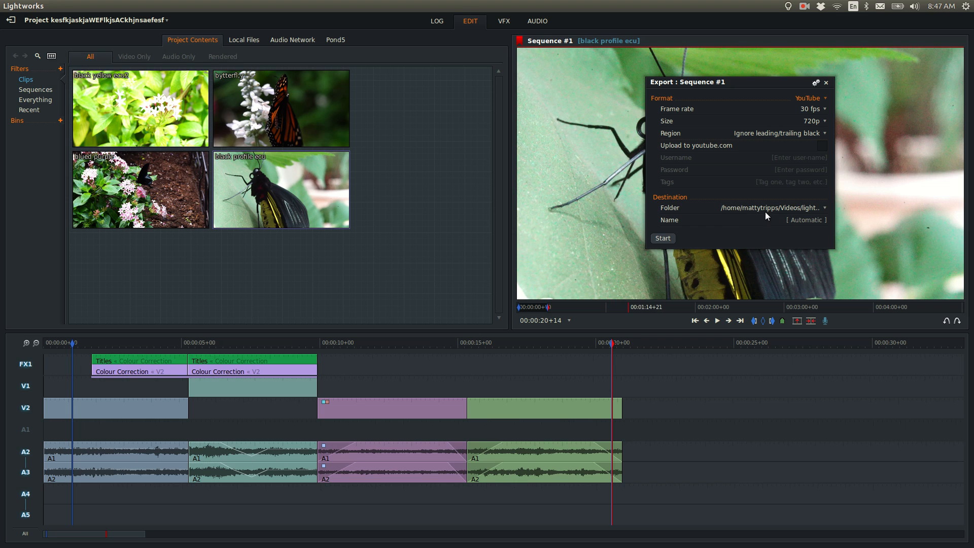
{"action": "left_click", "coordinate": [805, 209]}
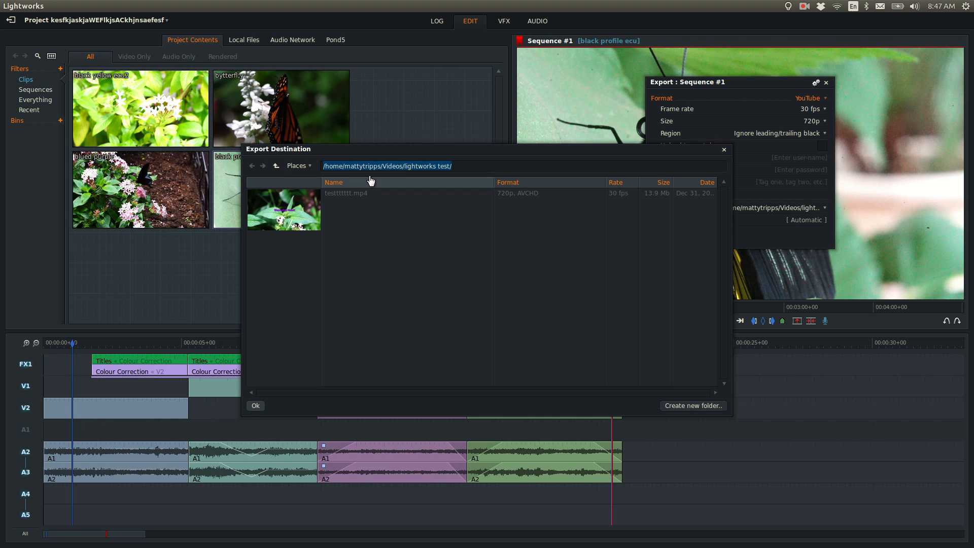
{"action": "left_click", "coordinate": [256, 407]}
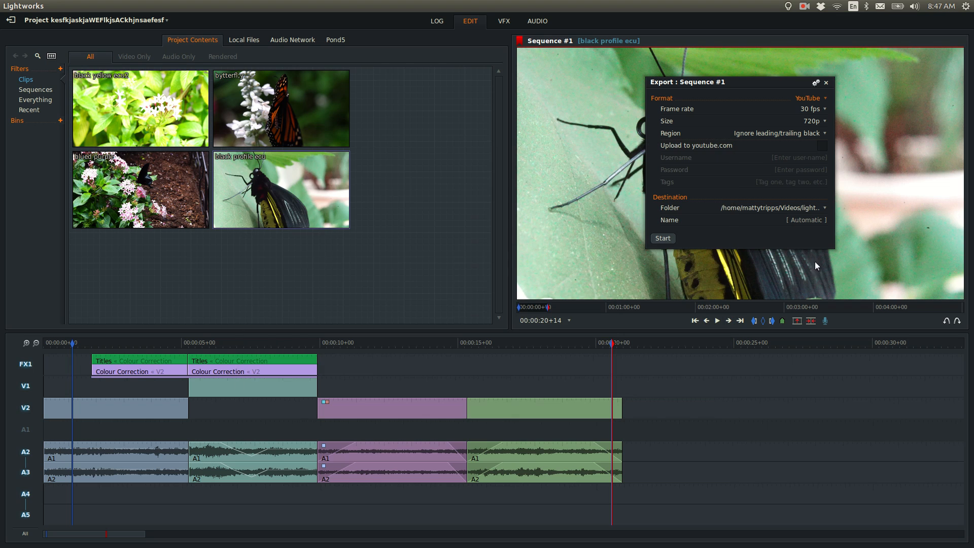
- Name the export butterjunk, start it, and check its entry in the tasks log
{"action": "left_click", "coordinate": [805, 217]}
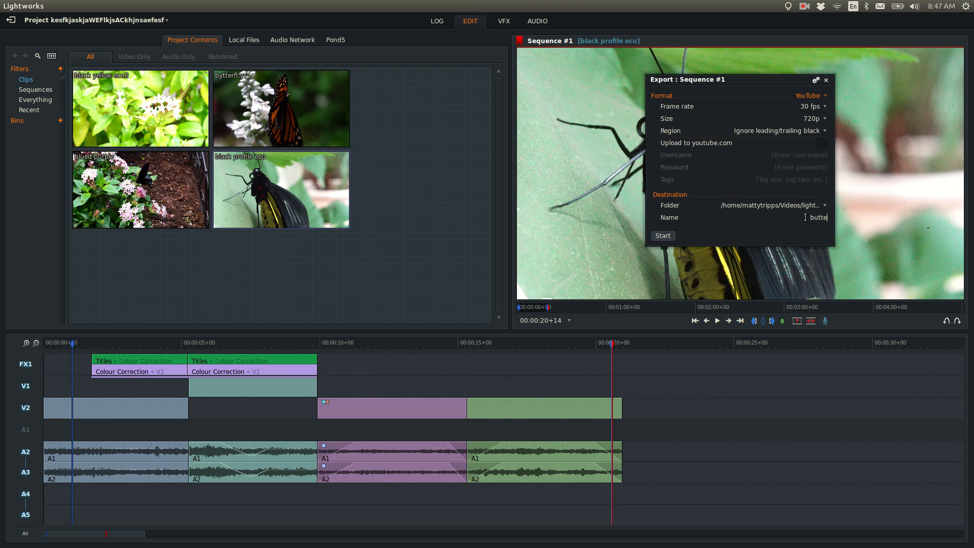
{"action": "type", "text": "butterjunk"}
{"action": "left_click", "coordinate": [662, 236]}
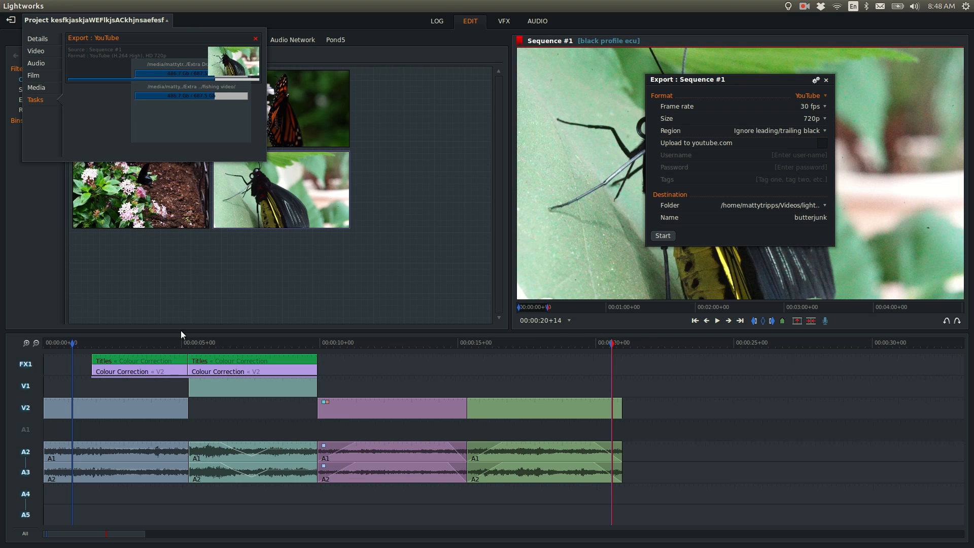
{"action": "left_click", "coordinate": [217, 66]}
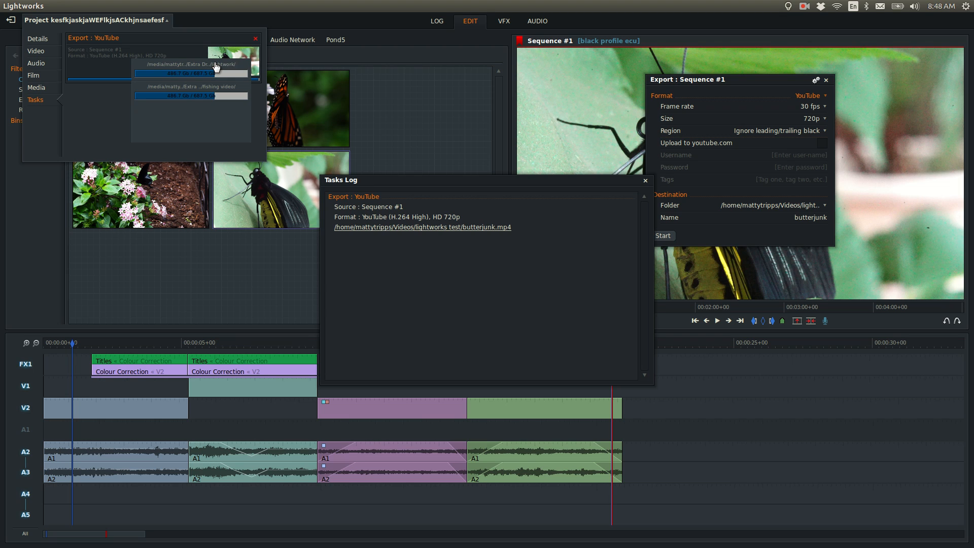
{"action": "left_click", "coordinate": [644, 181]}
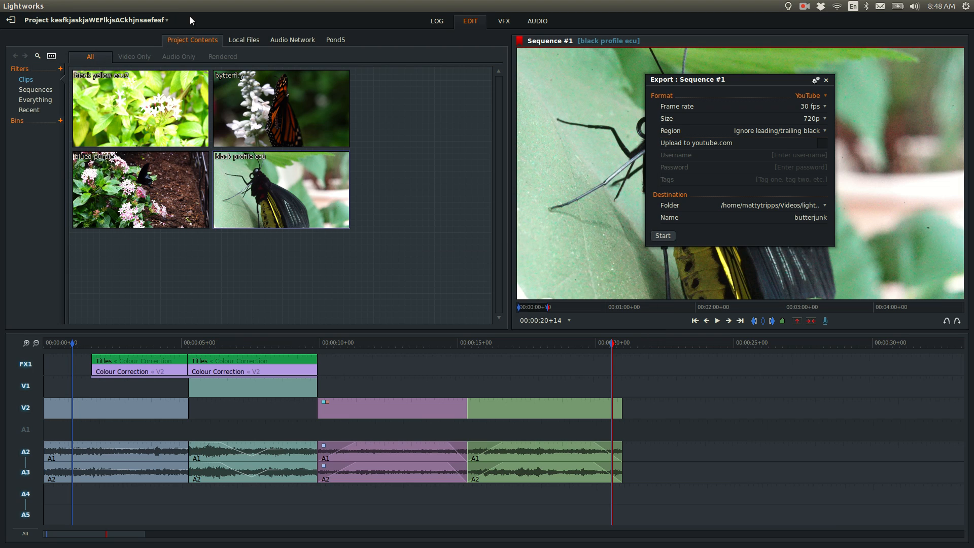
- Examine the project's details, video output format options and audio settings
{"action": "left_click", "coordinate": [89, 21]}
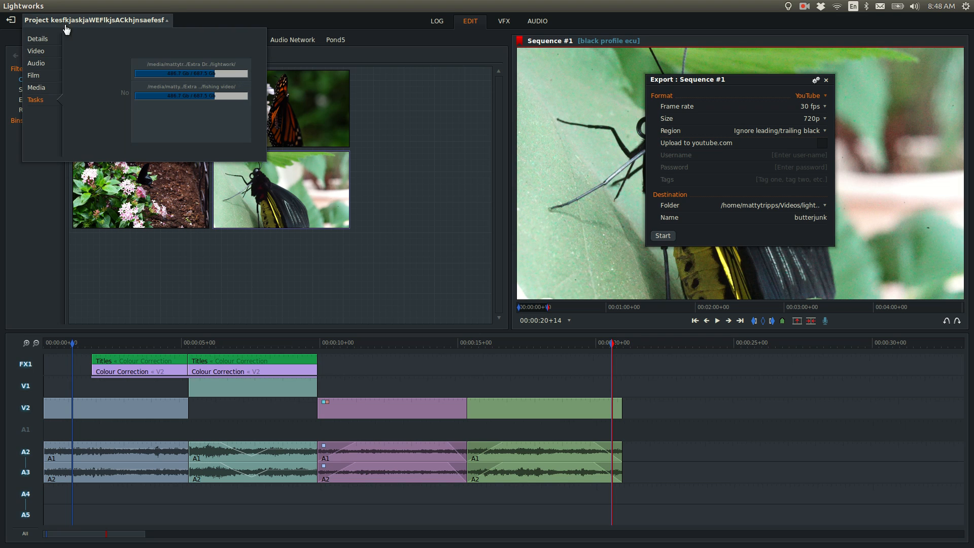
{"action": "left_click", "coordinate": [43, 40]}
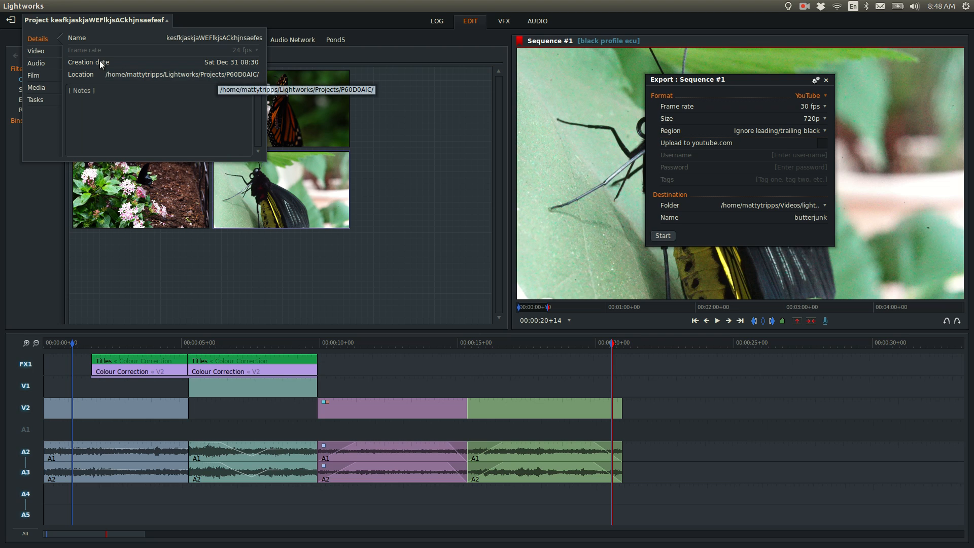
{"action": "left_click", "coordinate": [36, 51]}
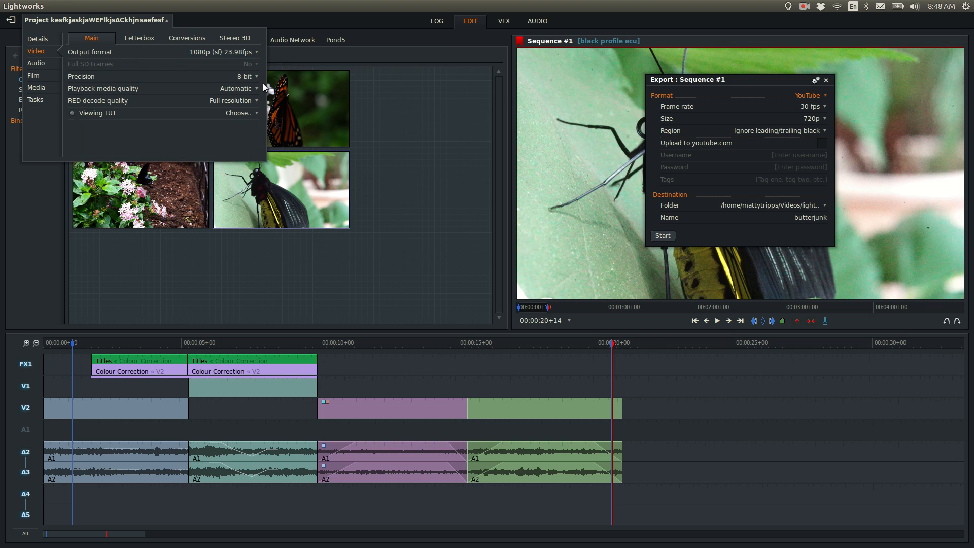
{"action": "left_click", "coordinate": [246, 52]}
{"action": "left_click", "coordinate": [239, 48]}
{"action": "left_click", "coordinate": [38, 63]}
{"action": "left_click", "coordinate": [58, 22]}
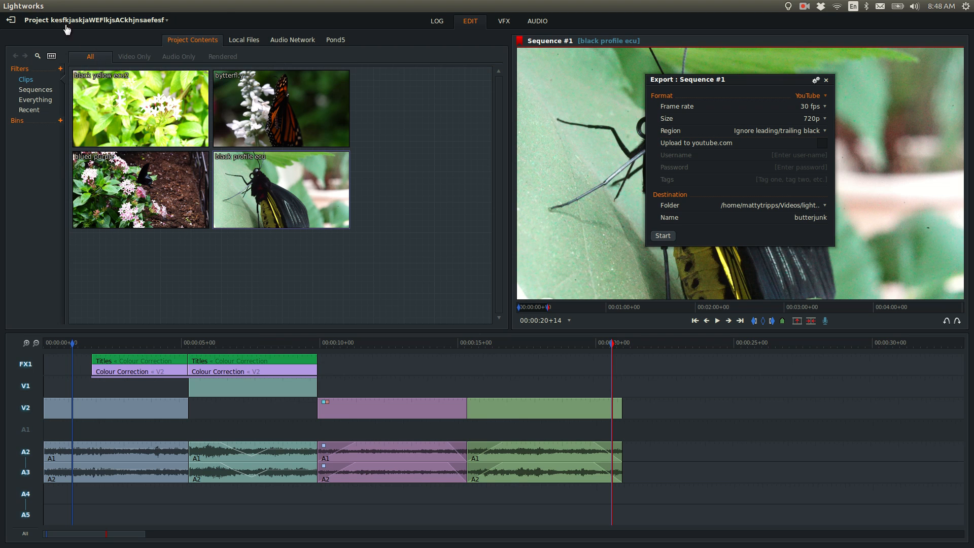
- Switch to the file manager, play butterjunk.mp4 from the lightworks test folder, and close the video
{"action": "key", "text": "alt+Tab"}
{"action": "key", "text": "alt+Tab"}
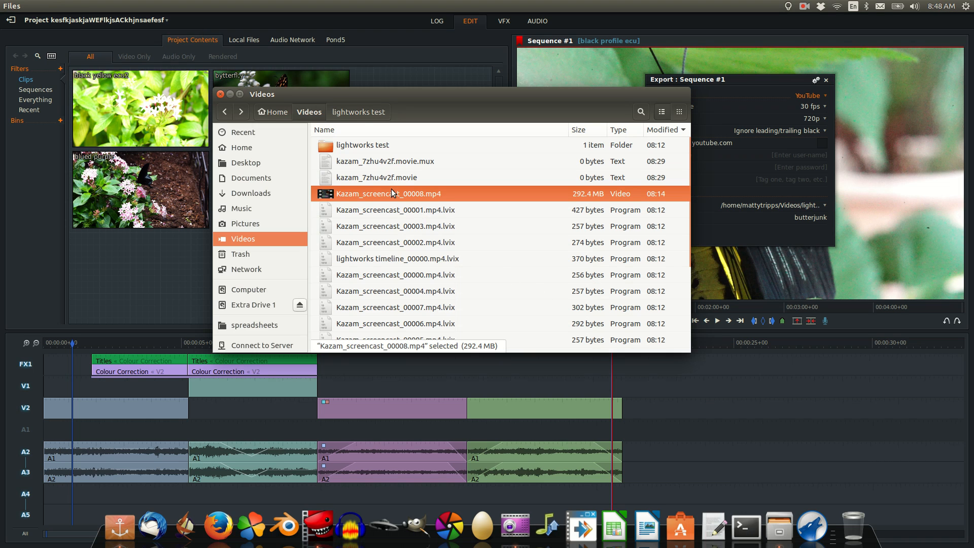
{"action": "left_click", "coordinate": [350, 112]}
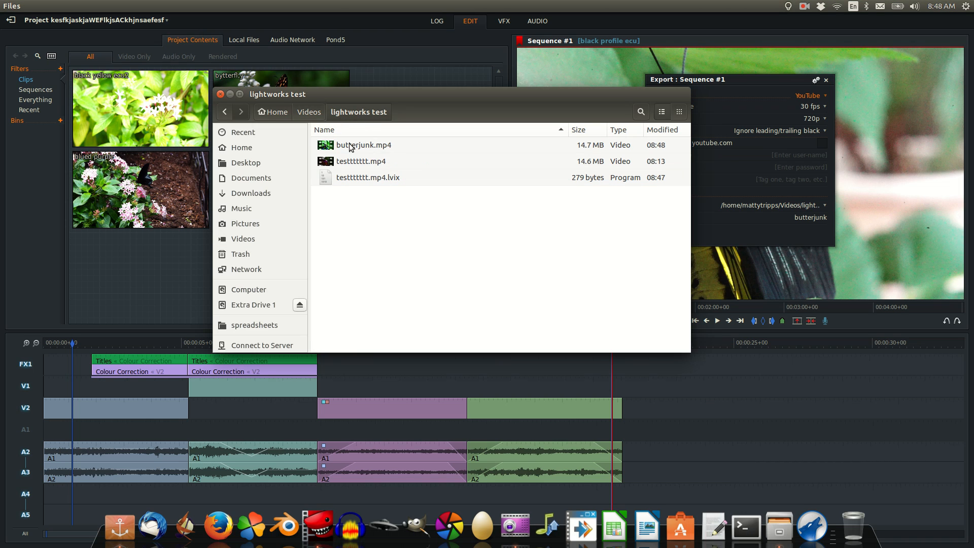
{"action": "double_click", "coordinate": [348, 146]}
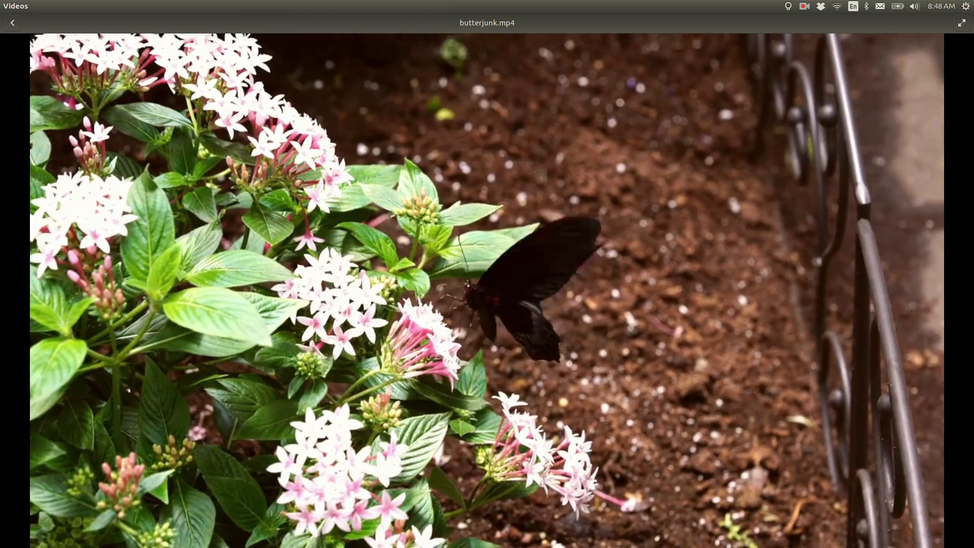
{"action": "mouse_move", "coordinate": [373, 358]}
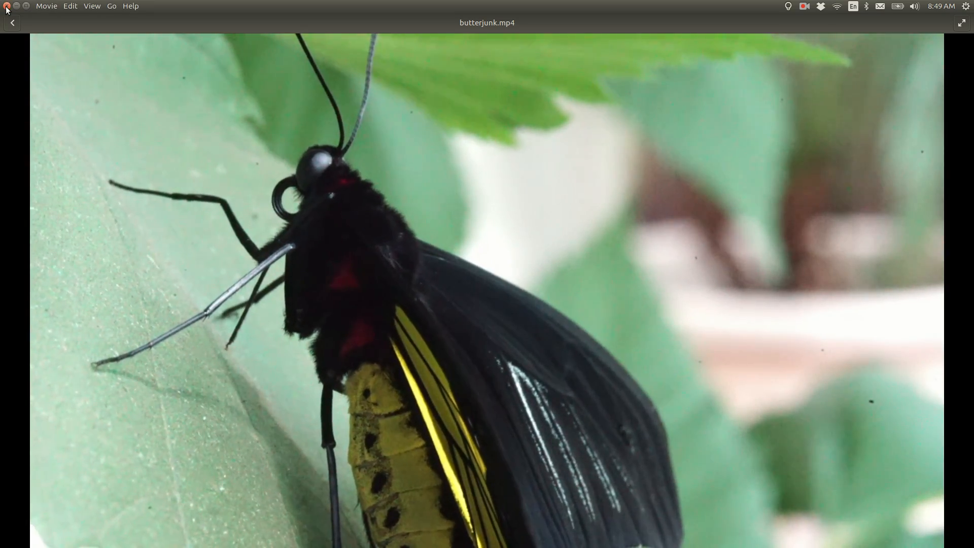
{"action": "left_click", "coordinate": [7, 6]}
{"action": "left_click_drag", "start_coordinate": [406, 95], "coordinate": [446, 108]}
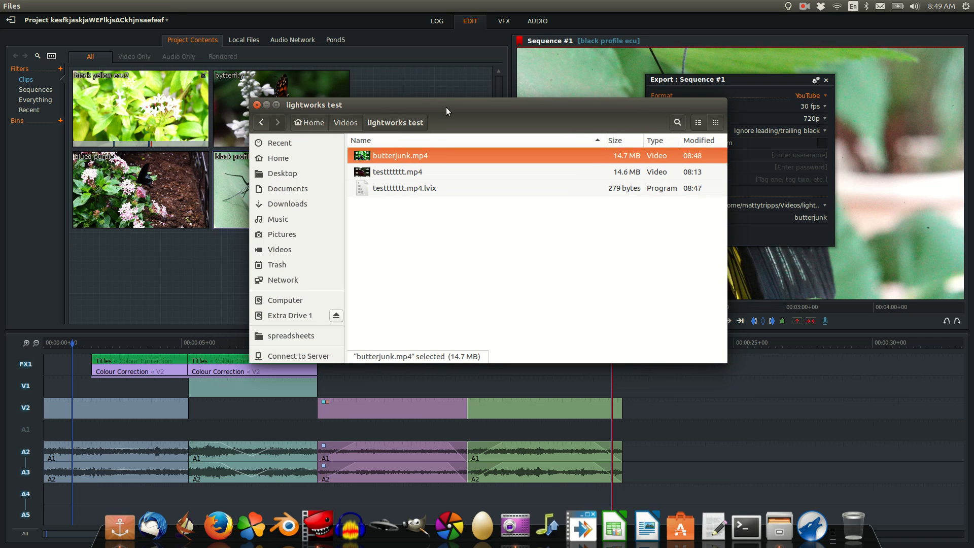
- Return to Lightworks, close the export settings, and scrub through the sequence to 00:00:08+13
{"action": "key", "text": "alt+Tab"}
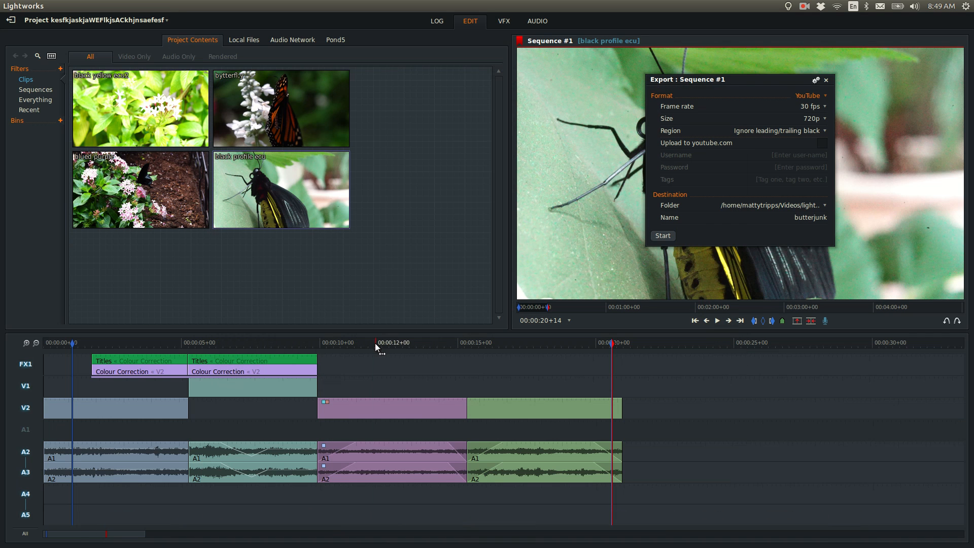
{"action": "left_click_drag", "start_coordinate": [374, 343], "coordinate": [264, 354]}
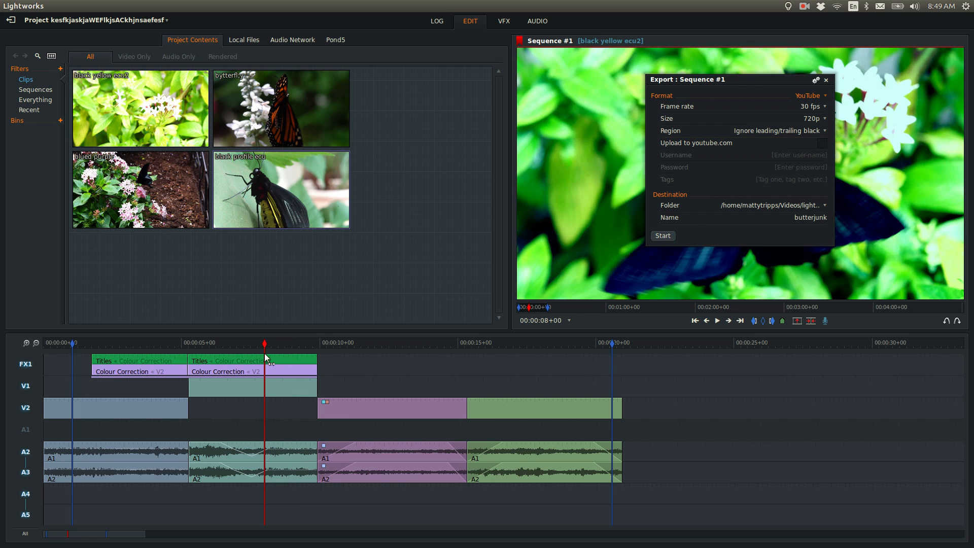
{"action": "left_click", "coordinate": [825, 82]}
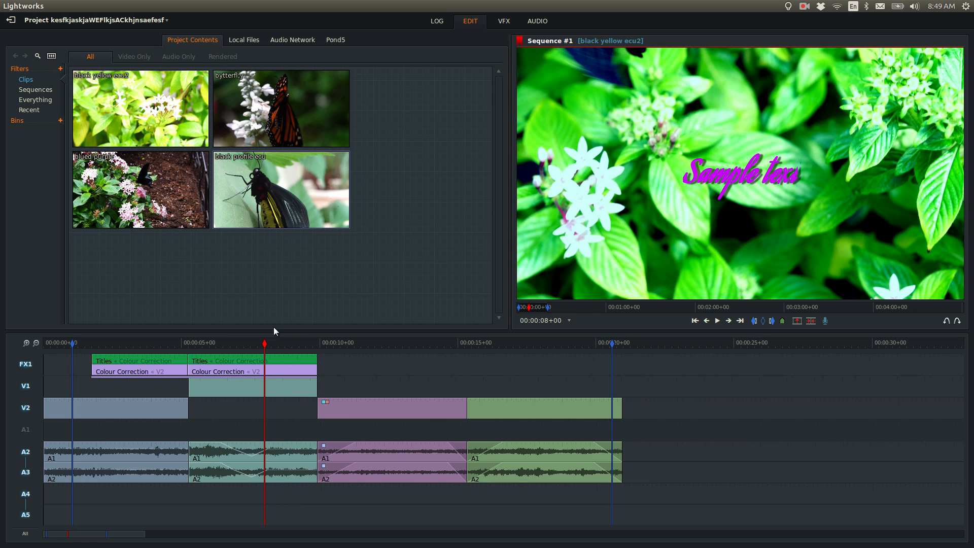
{"action": "left_click_drag", "start_coordinate": [263, 345], "coordinate": [242, 357]}
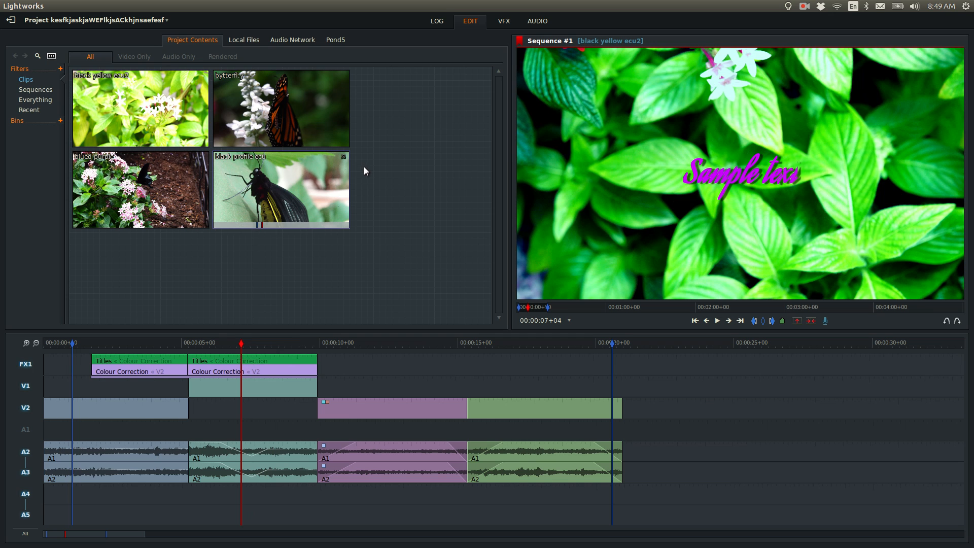
{"action": "left_click", "coordinate": [366, 342]}
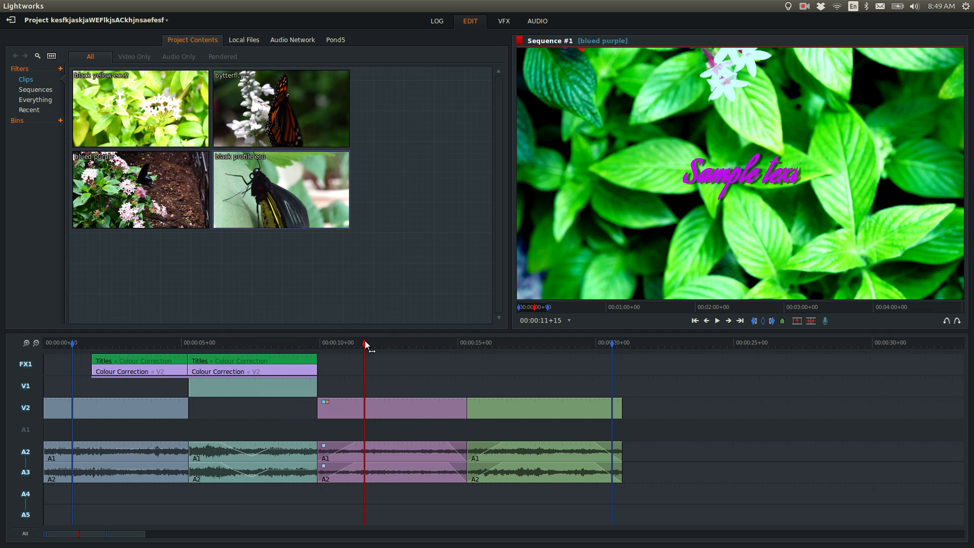
{"action": "left_click_drag", "start_coordinate": [366, 343], "coordinate": [324, 343]}
{"action": "left_click", "coordinate": [279, 355]}
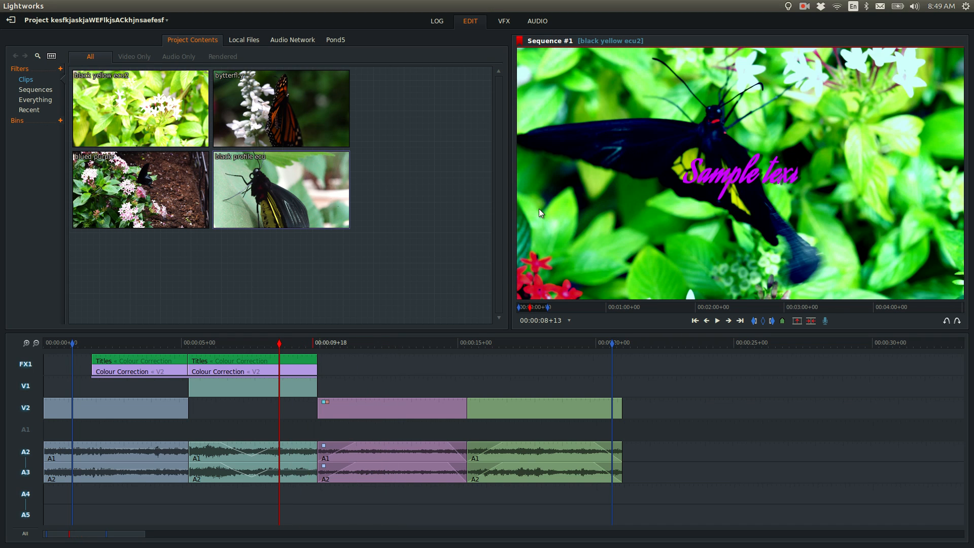